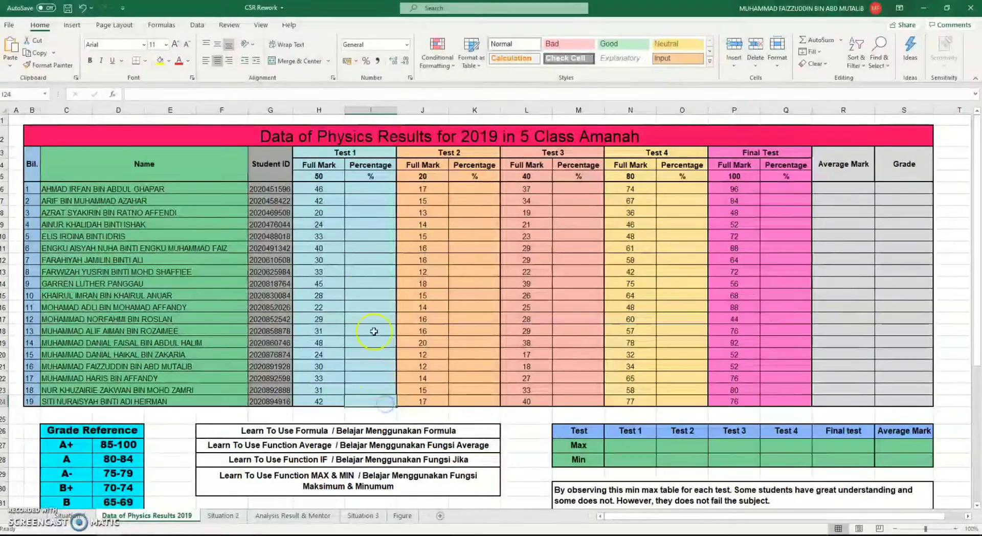
Enter the formula =H6/H5*100 in cell I6 to calculate the first student's Test 1 percentage
left_click(373, 188)
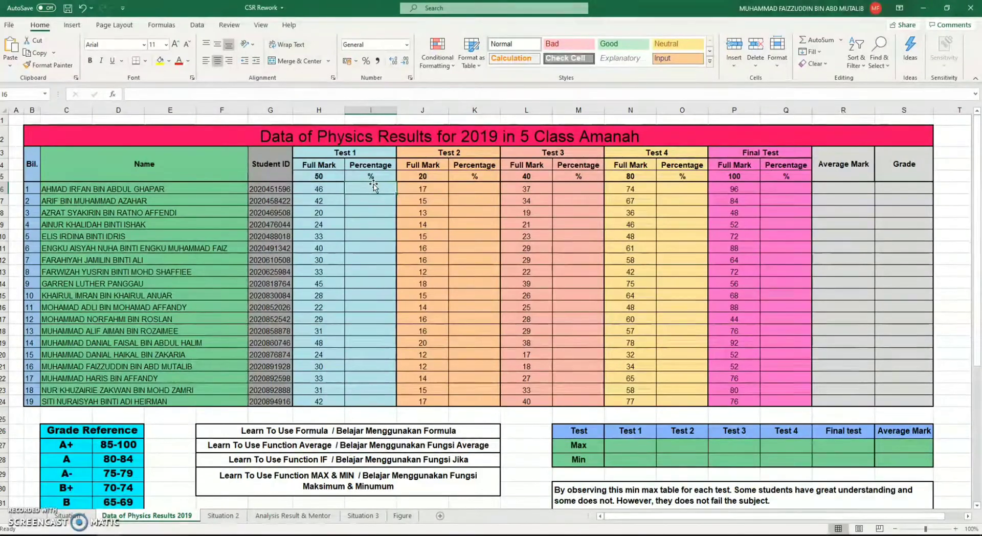
type("=")
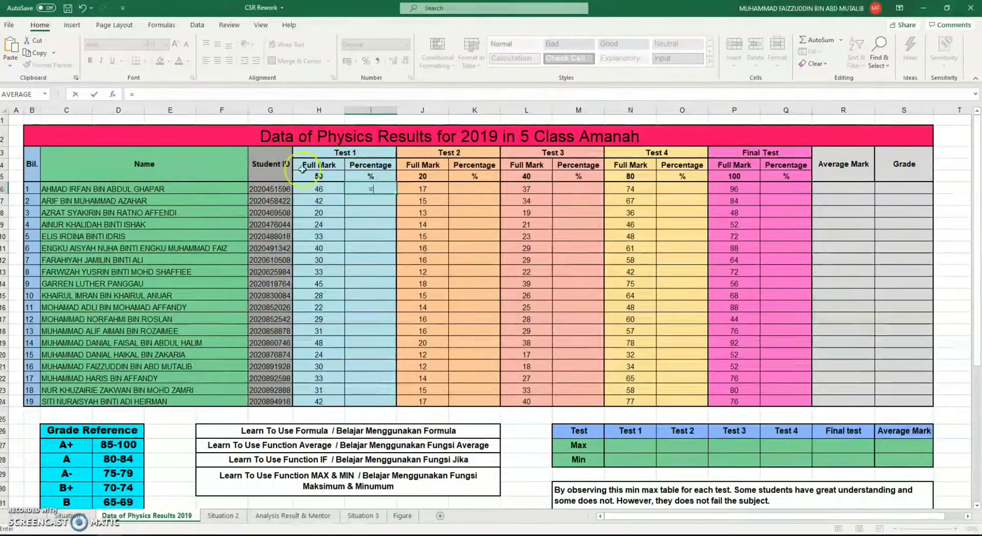
left_click(327, 188)
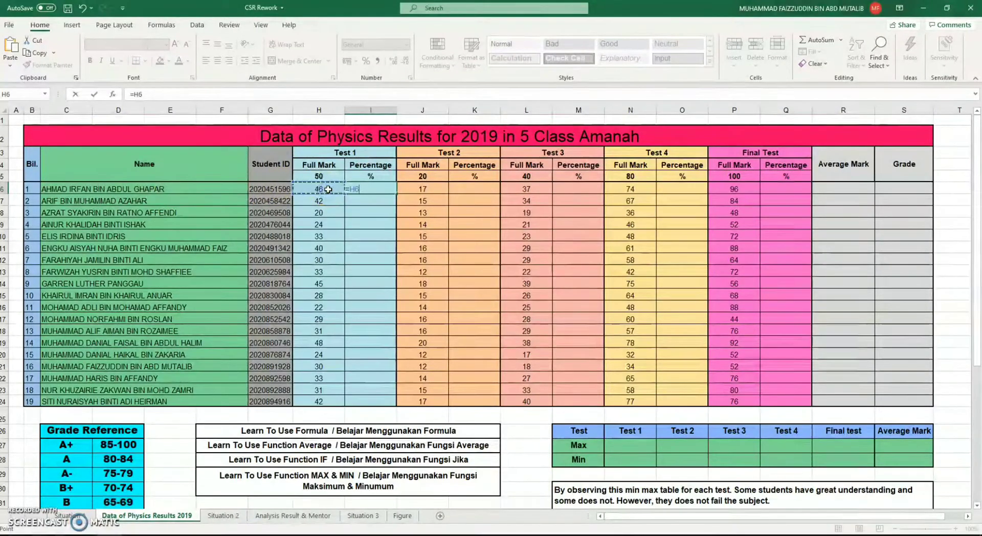
type("/")
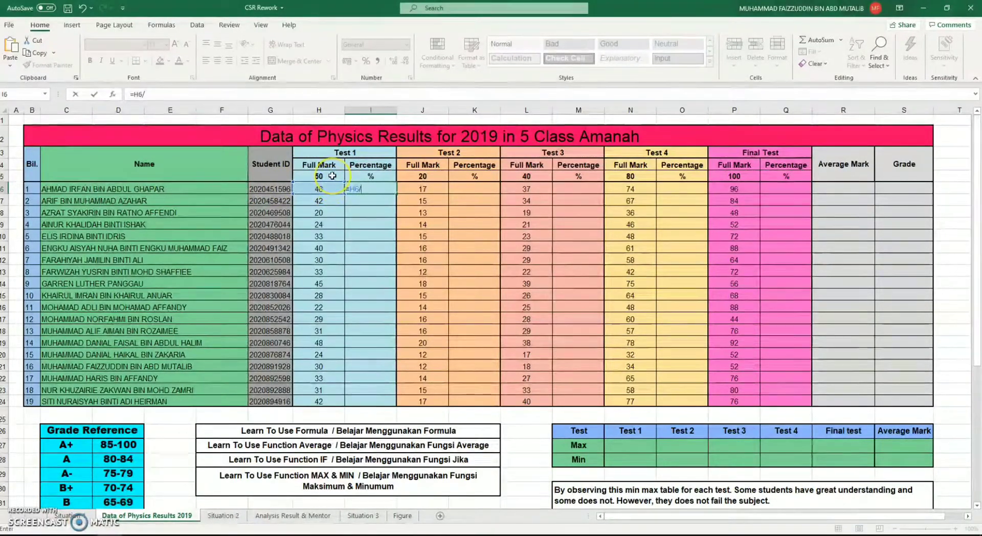
left_click(332, 176)
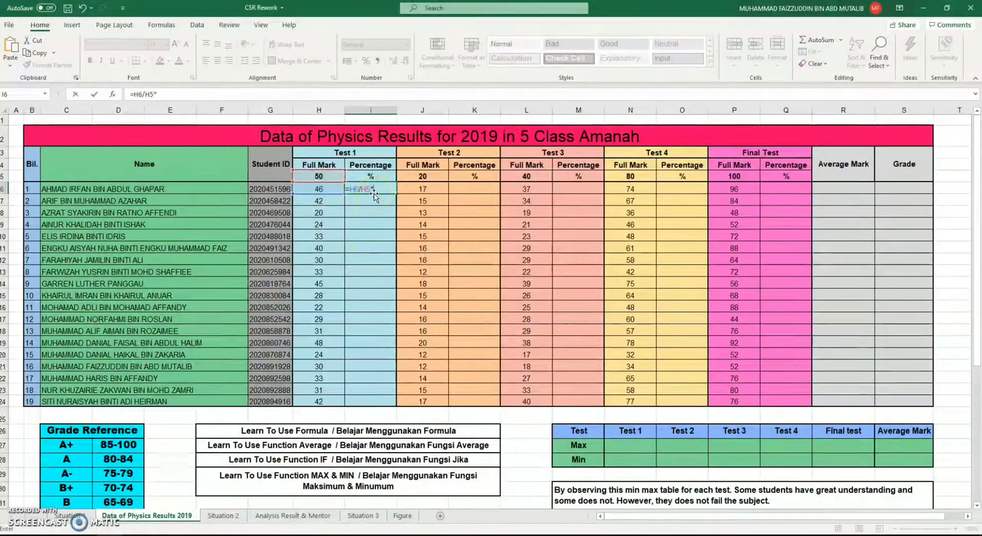
type("*100")
key("Return")
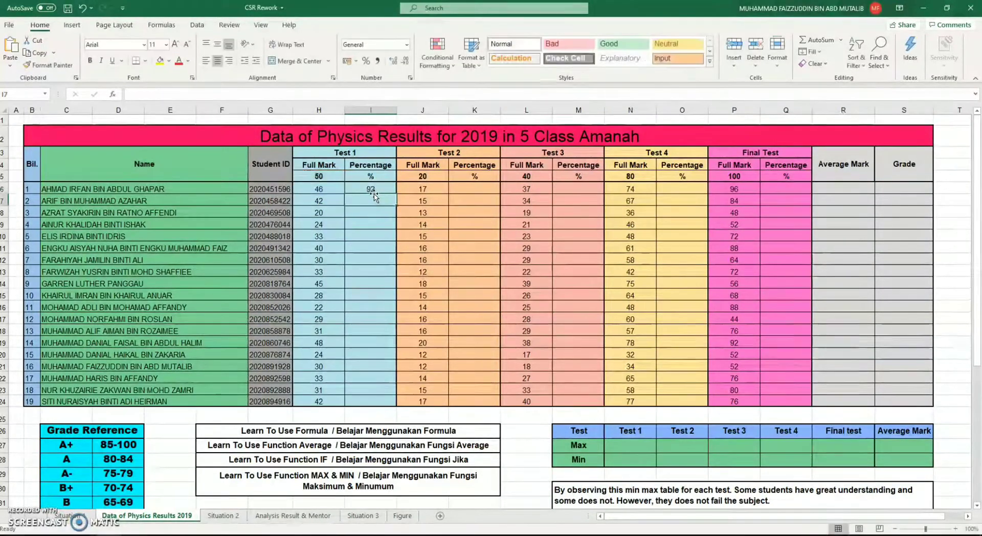
Fill the relative-reference percentage formula from I6 down the Test 1 column to I24
left_click(378, 188)
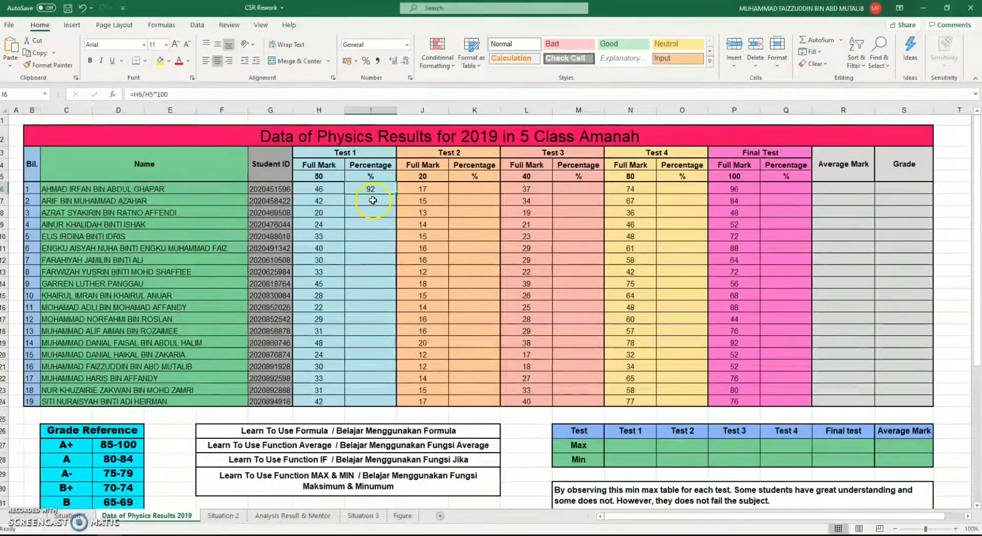
left_click_drag(373, 199, 367, 400)
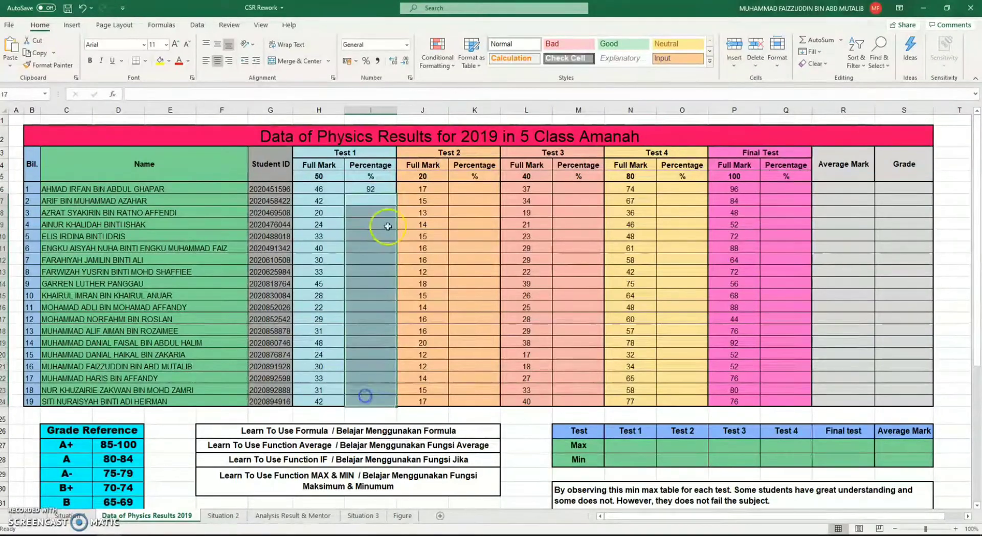
left_click(385, 189)
left_click_drag(397, 194, 377, 406)
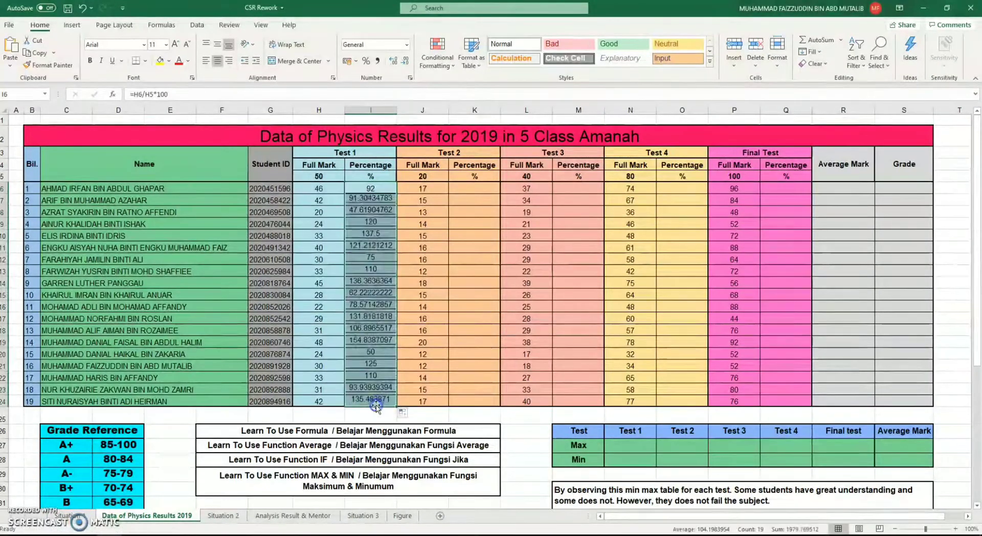
Examine the filled Test 1 percentages and inspect the divisor references in the formulas of I6 and I7
left_click(356, 234)
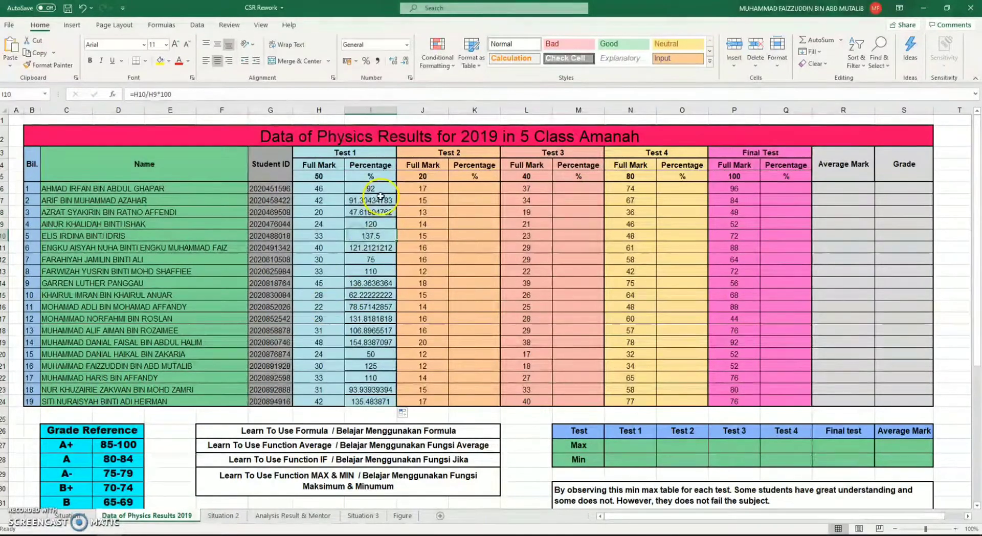
left_click_drag(382, 200, 385, 406)
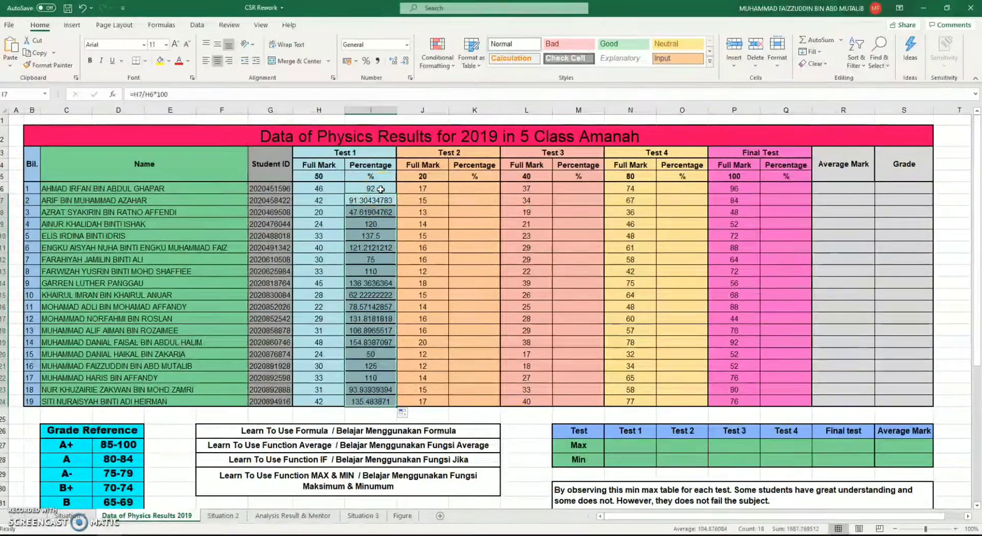
left_click_drag(383, 211, 383, 200)
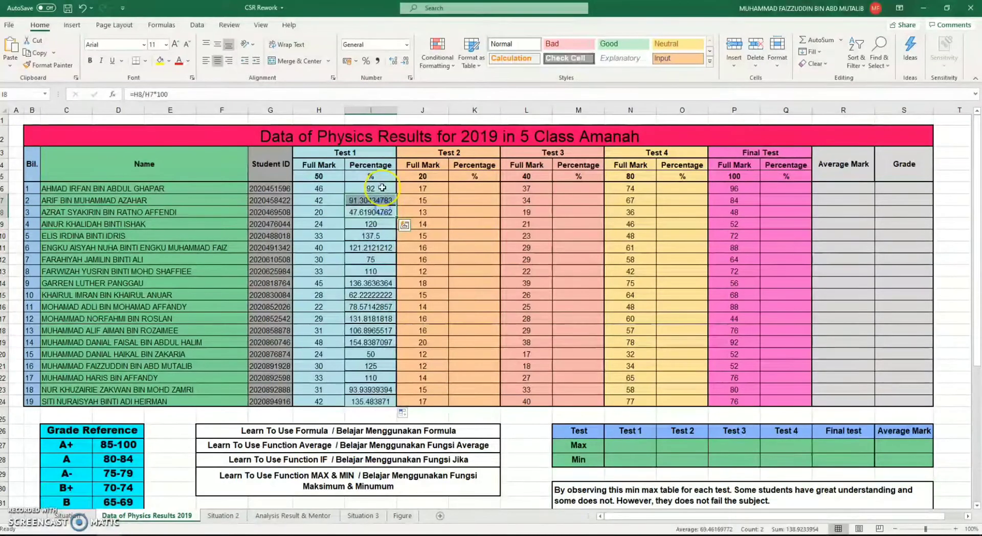
double_click(382, 188)
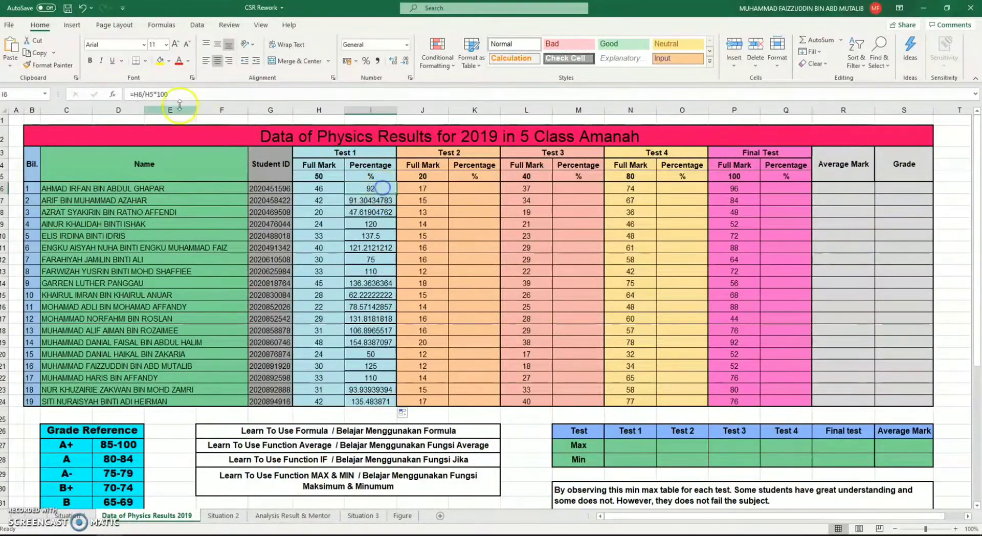
double_click(149, 94)
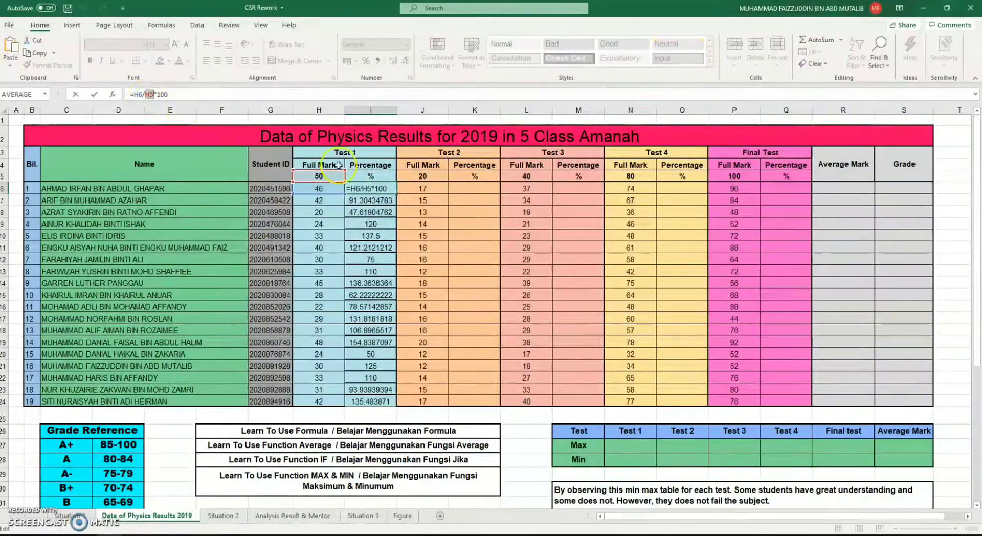
key("Escape")
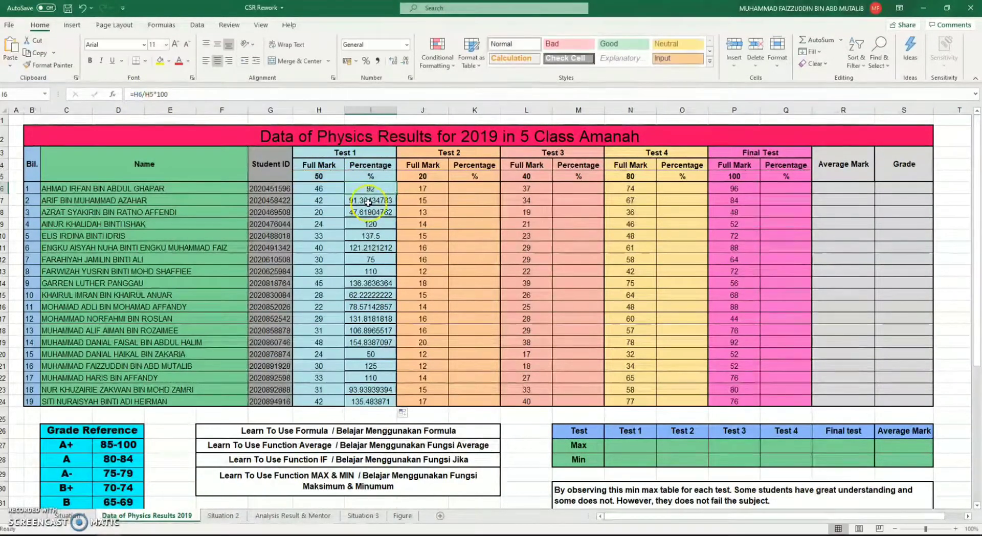
left_click(376, 202)
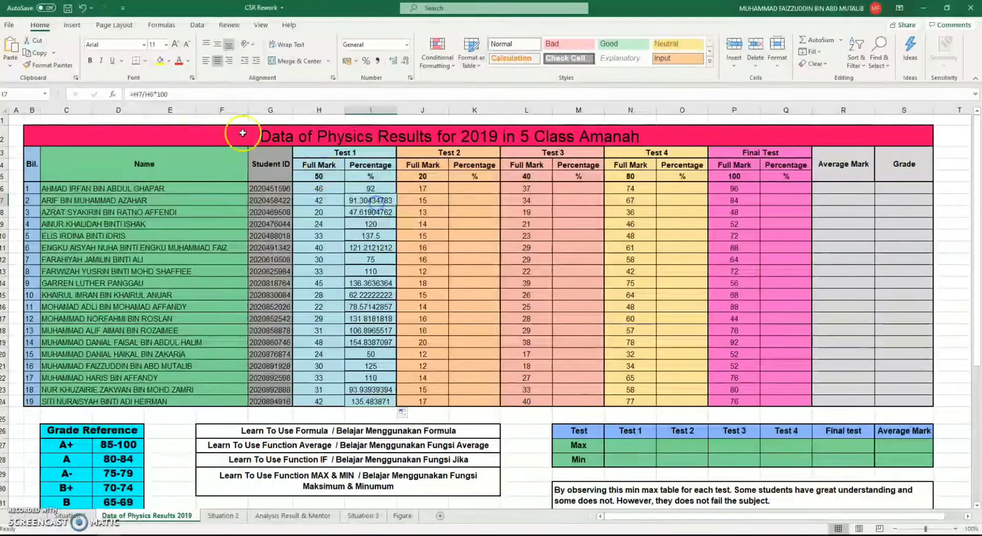
double_click(150, 95)
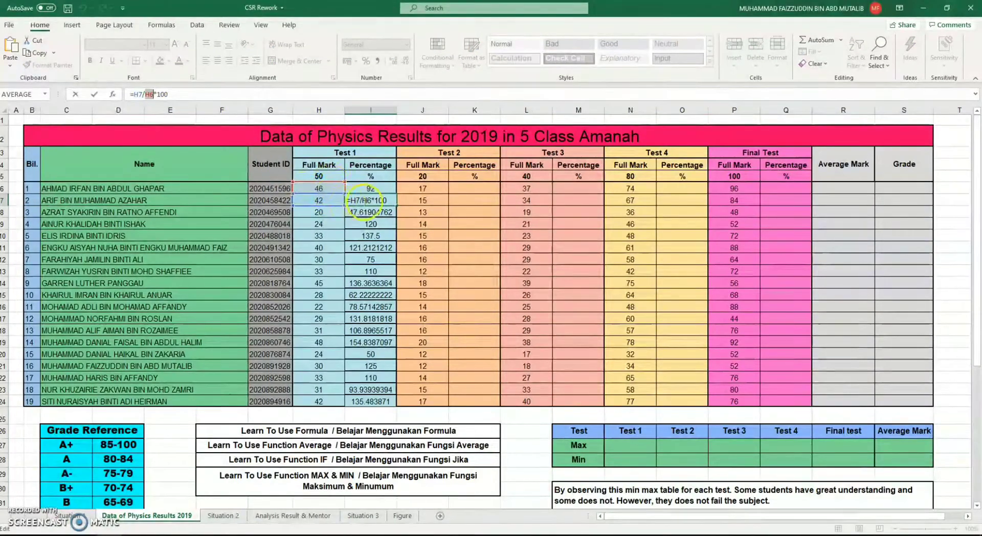
key("Escape")
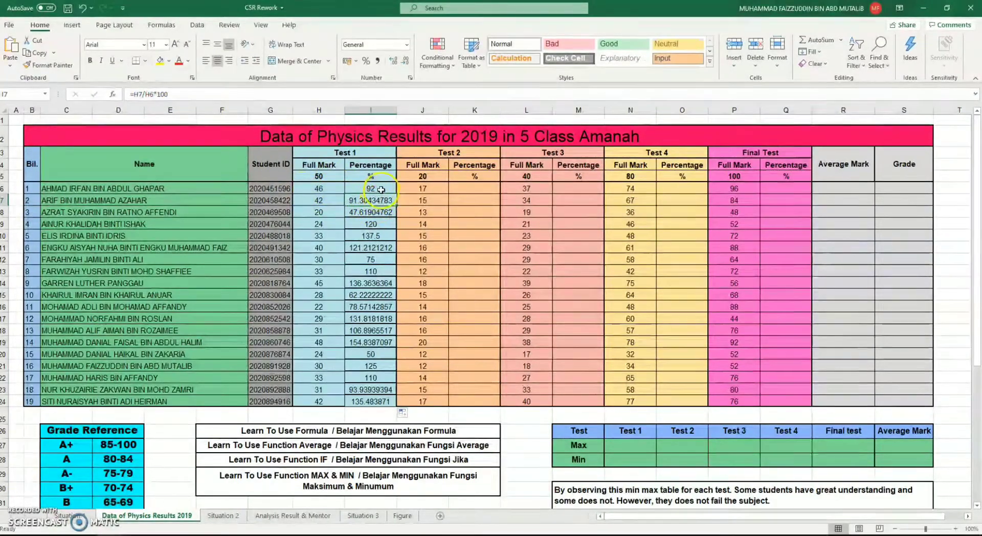
Compare the divisors in the I6 and I7 formulas with the Test 1 full mark in H5
left_click(380, 189)
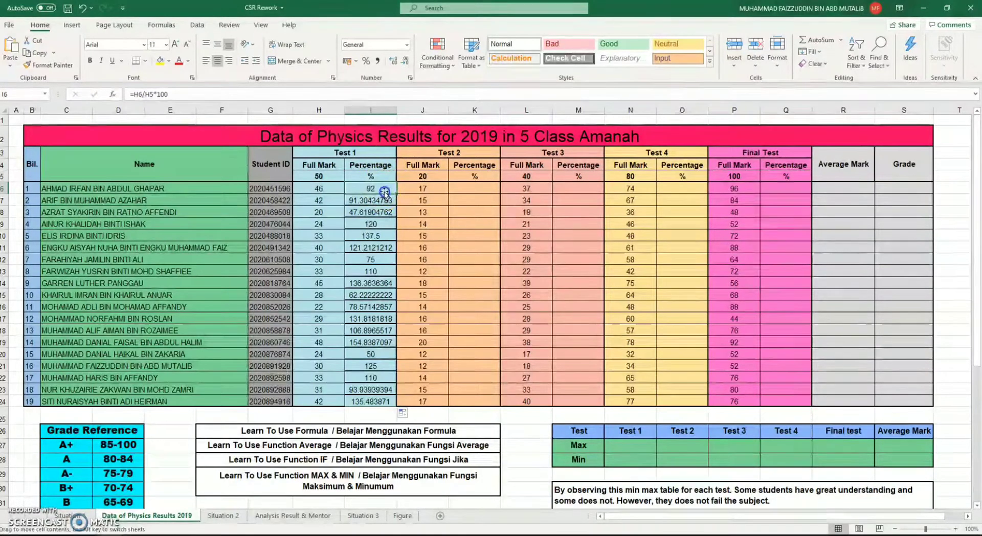
left_click(361, 197)
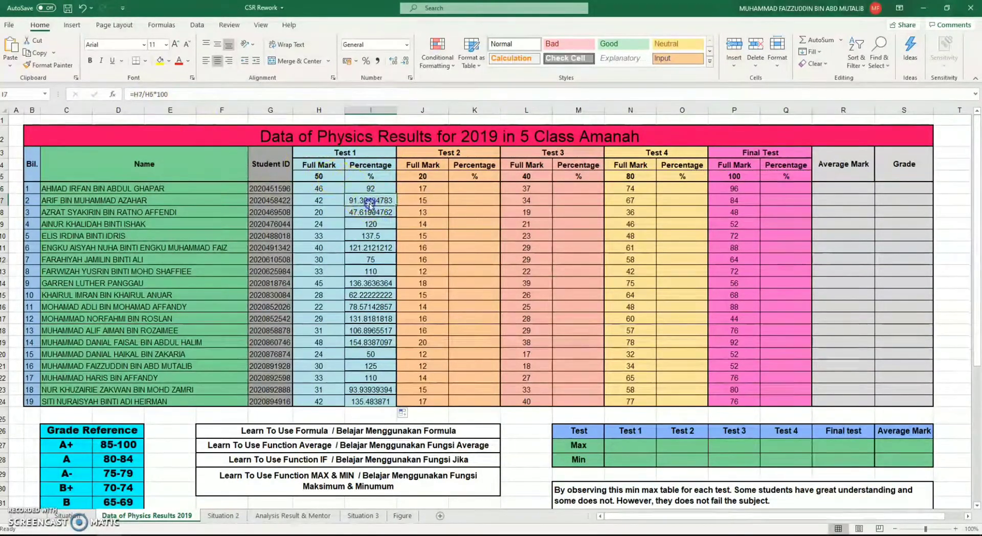
left_click(378, 188)
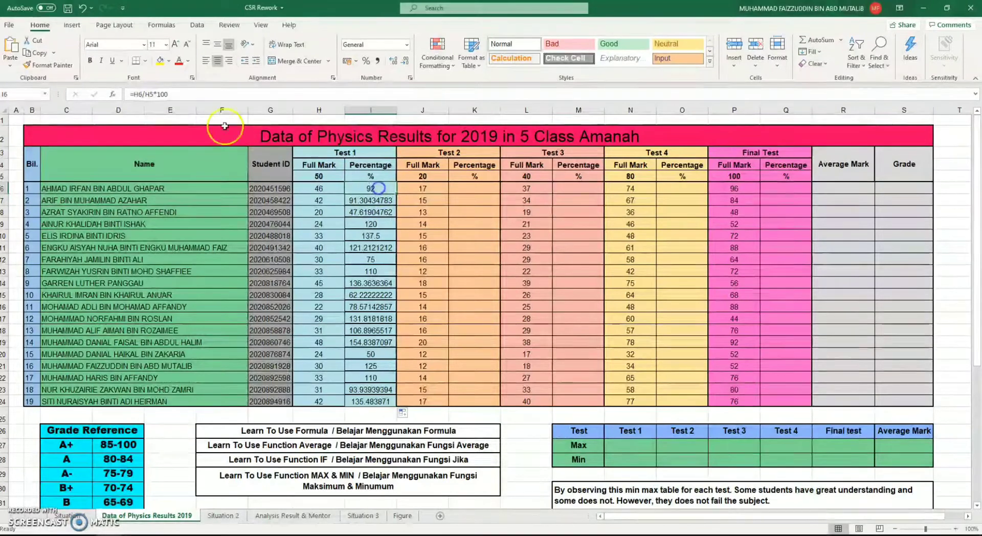
double_click(148, 93)
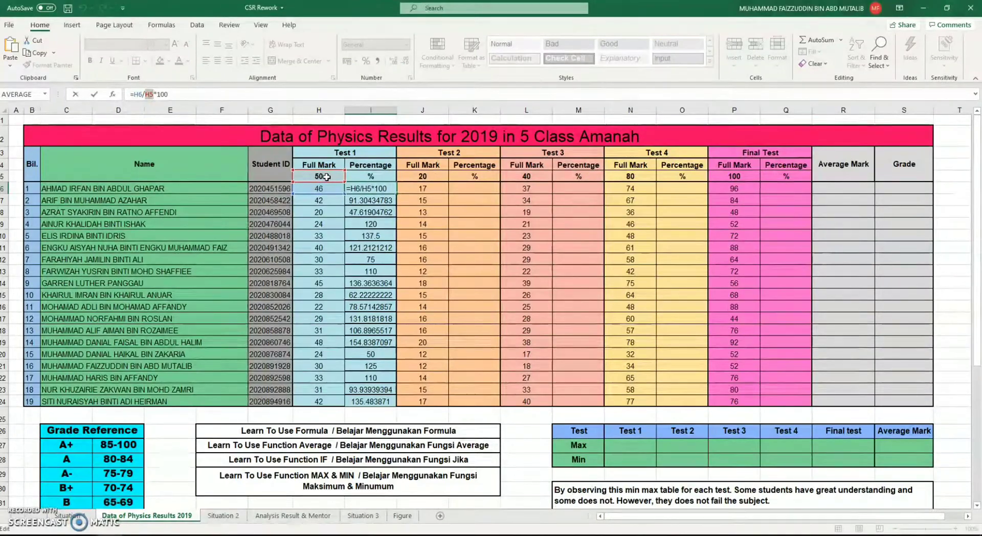
key("Return")
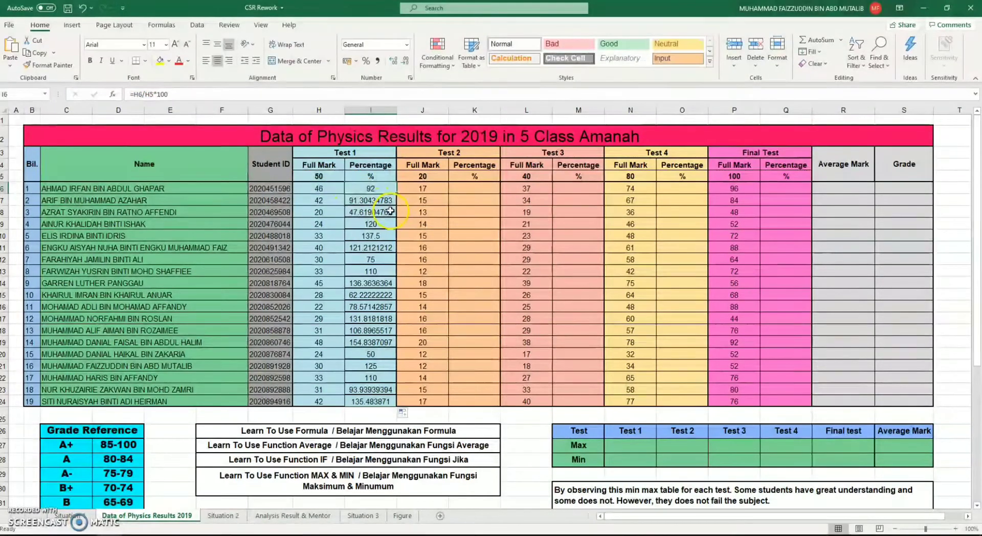
left_click(151, 93)
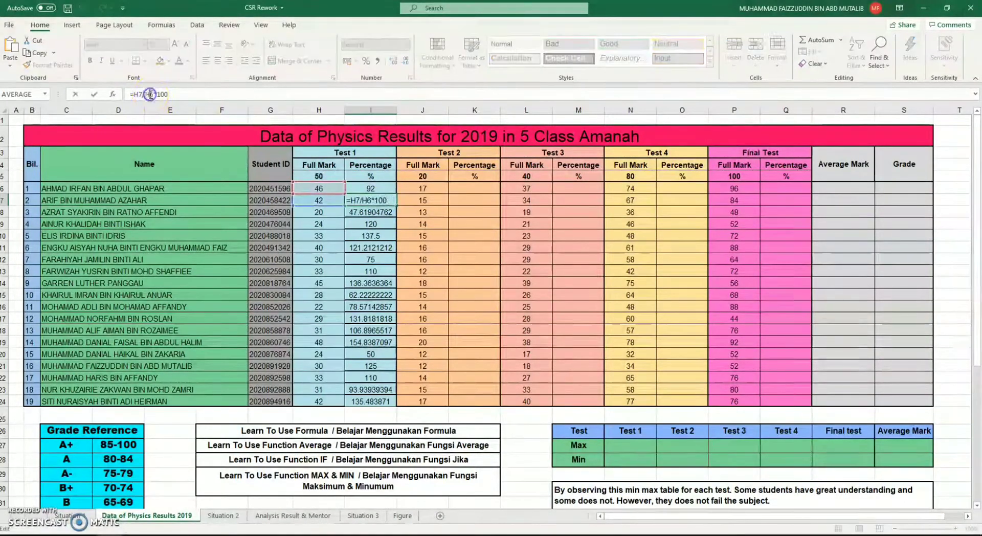
left_click(330, 176)
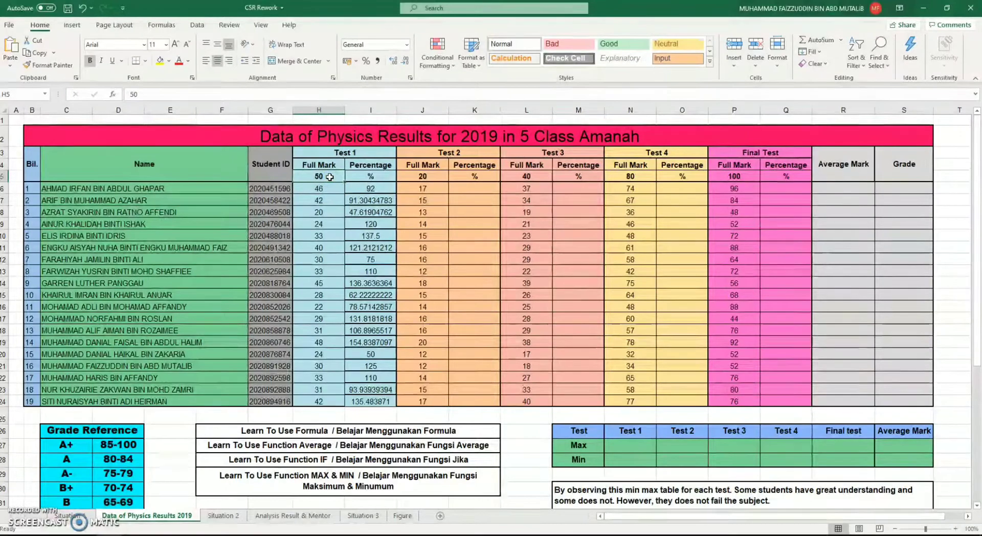
Make the H5 reference in I6 absolute so the formula reads =H6/$H$5*100
left_click(372, 190)
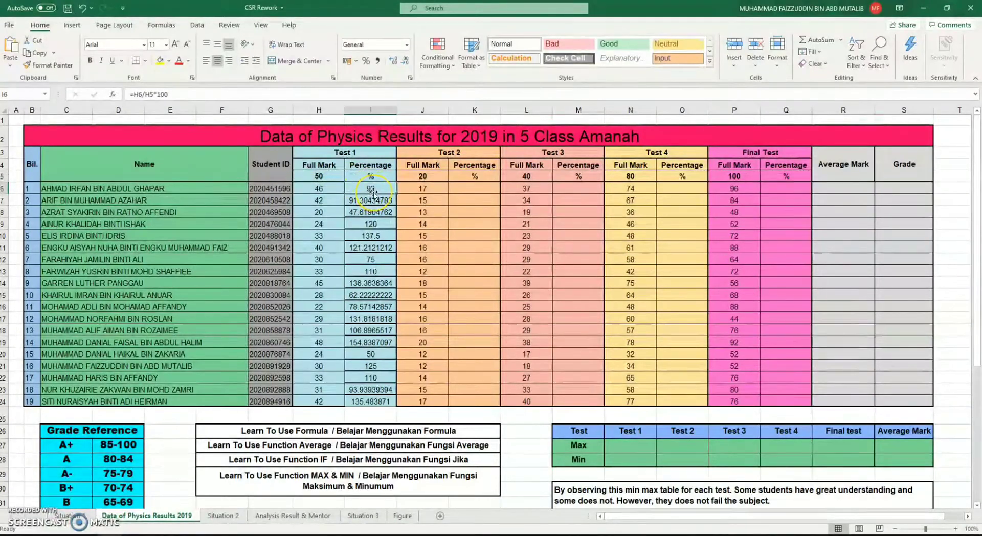
left_click(148, 94)
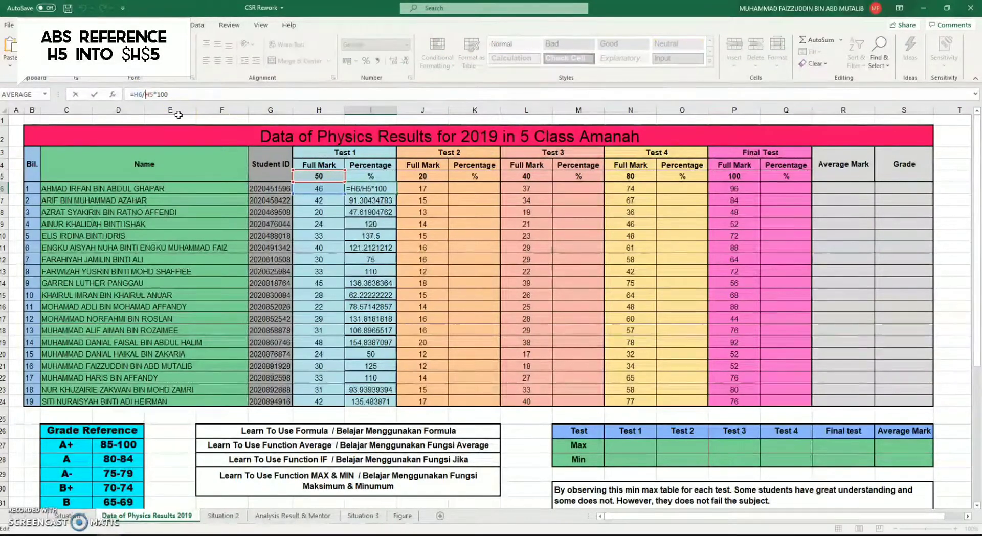
type("$")
key("Right")
type("$")
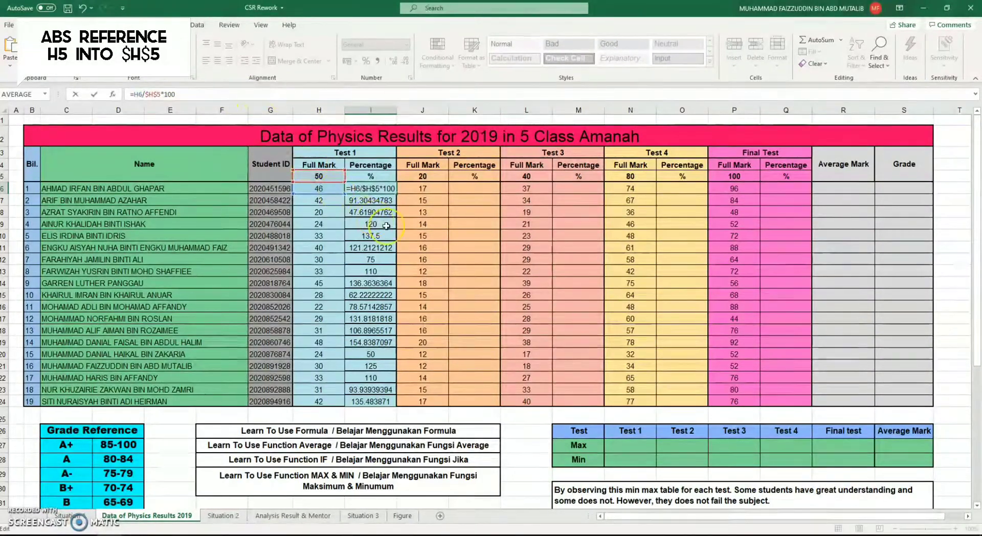
key("Return")
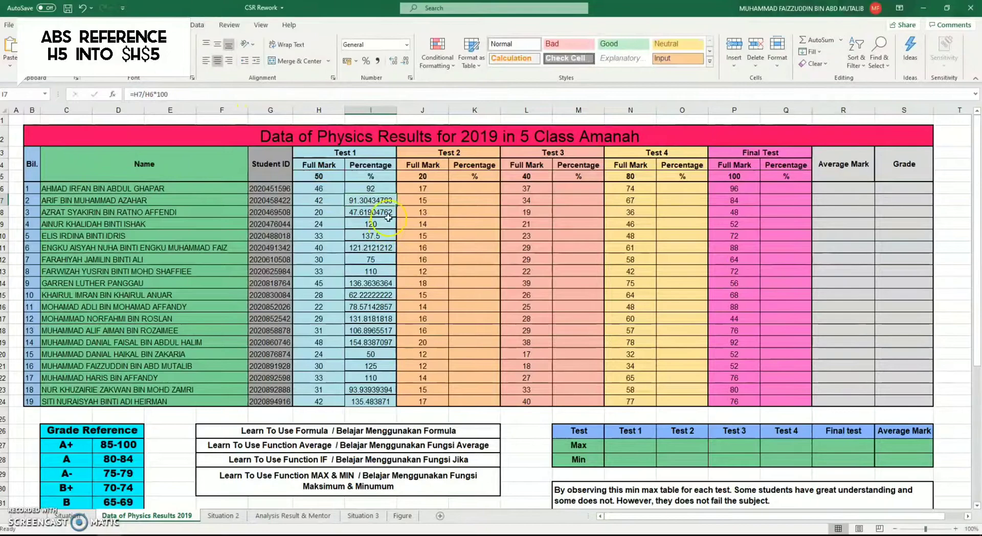
Fill the absolute-reference formula from I6 down to I24 and check the divisor reference in I7
left_click(378, 189)
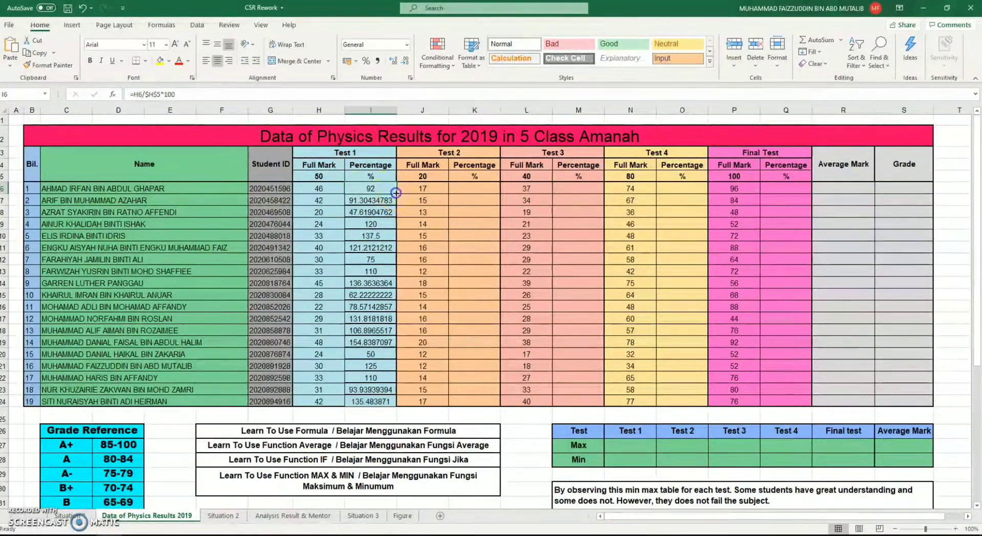
left_click_drag(396, 194, 377, 402)
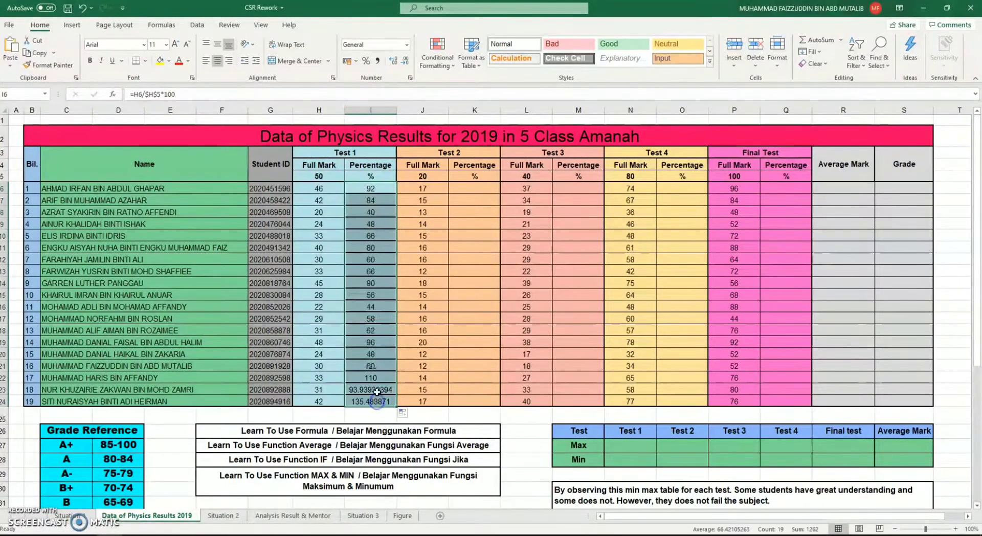
left_click(375, 213)
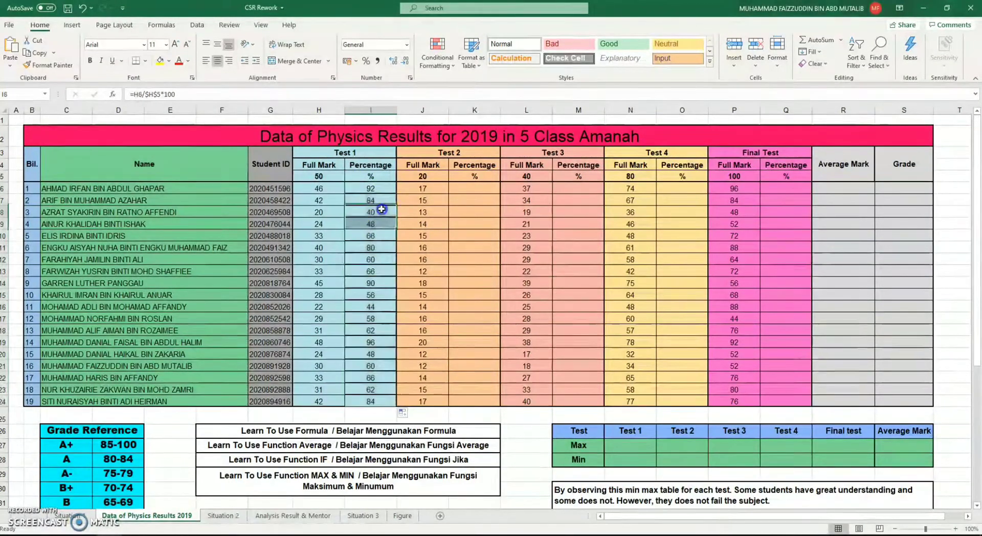
left_click(383, 199)
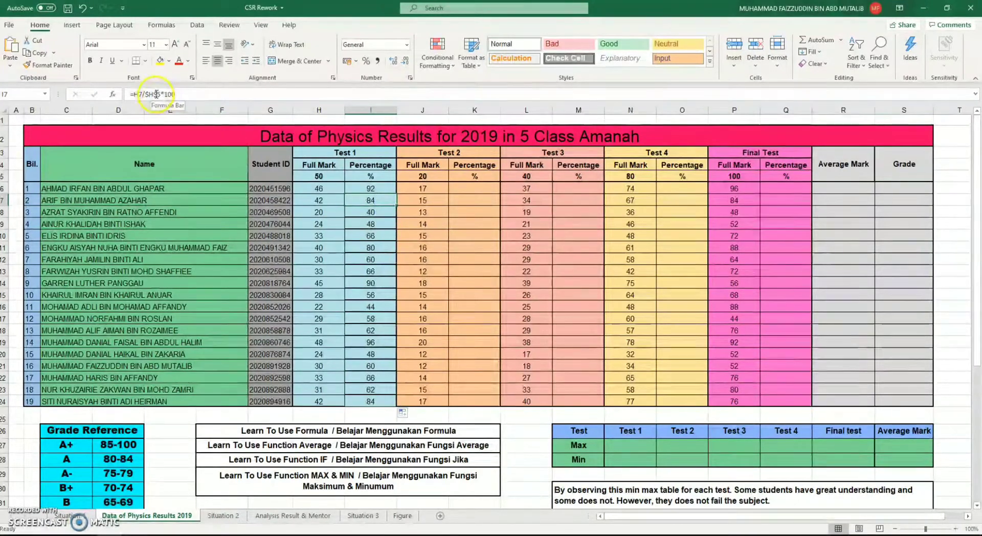
left_click_drag(145, 96, 159, 96)
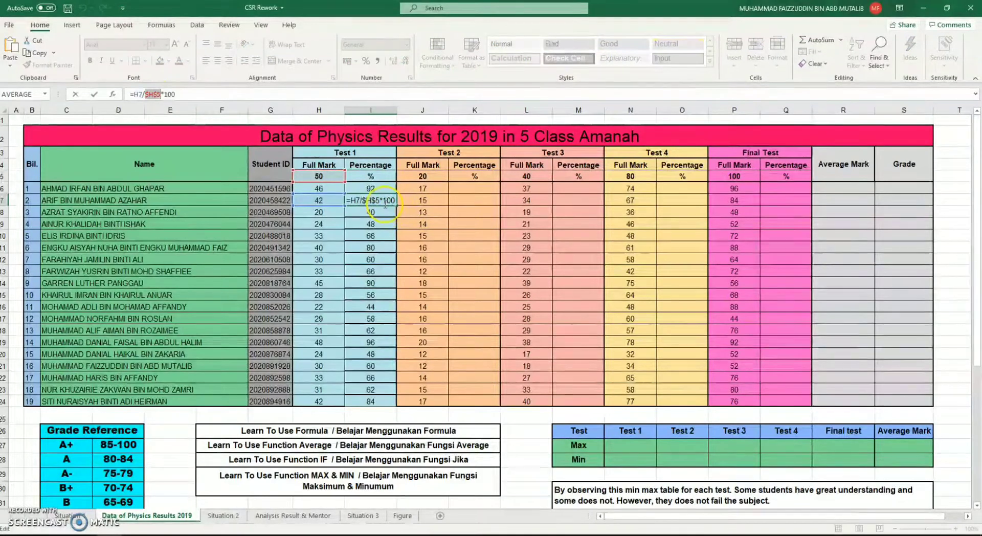
key("Return")
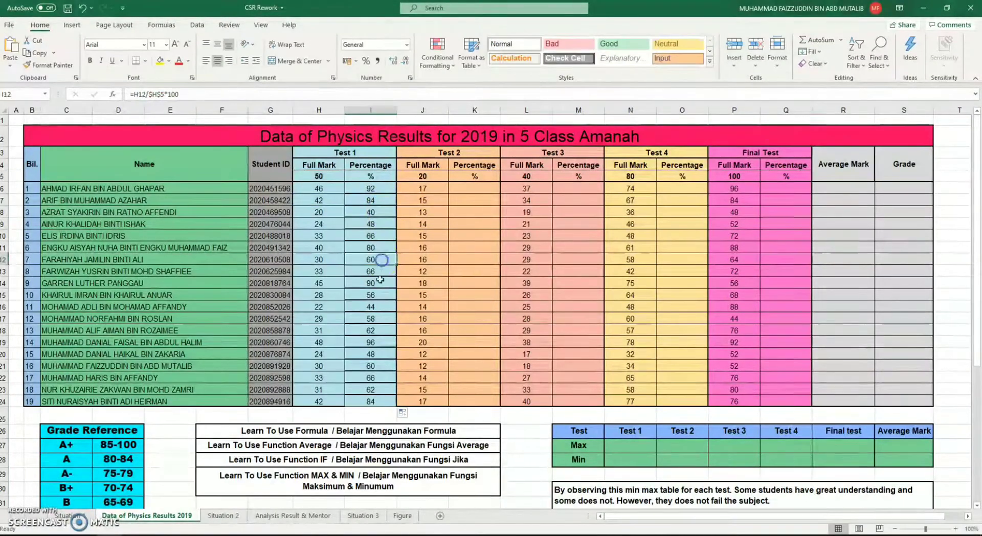
Check the divisor reference in several of the filled Test 1 percentage formulas, including I12 and I6
left_click(380, 306)
left_click(371, 261)
left_click(370, 190)
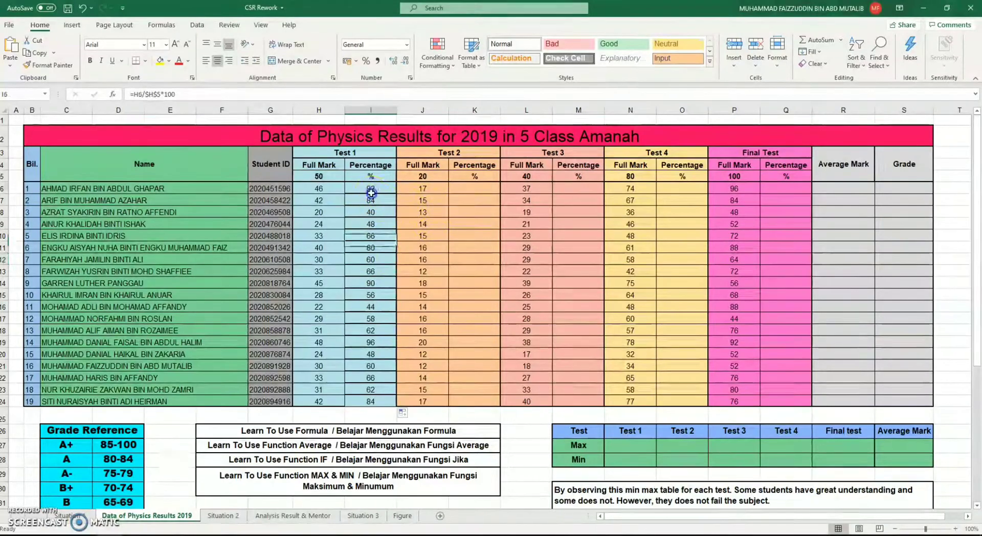
Write the first student's Test 2 percentage formula in K6 as =J6/J5*100
left_click(460, 191)
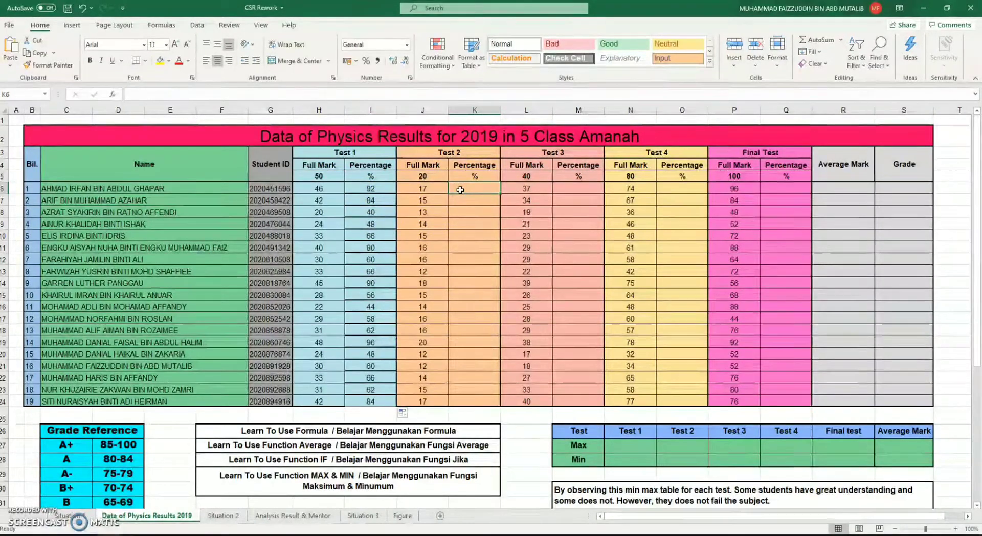
type("=")
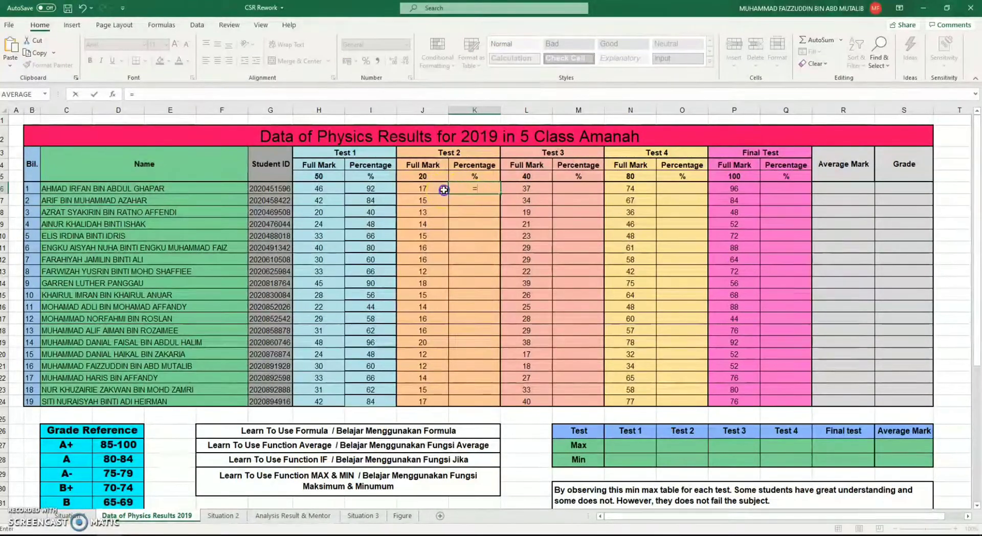
left_click(444, 190)
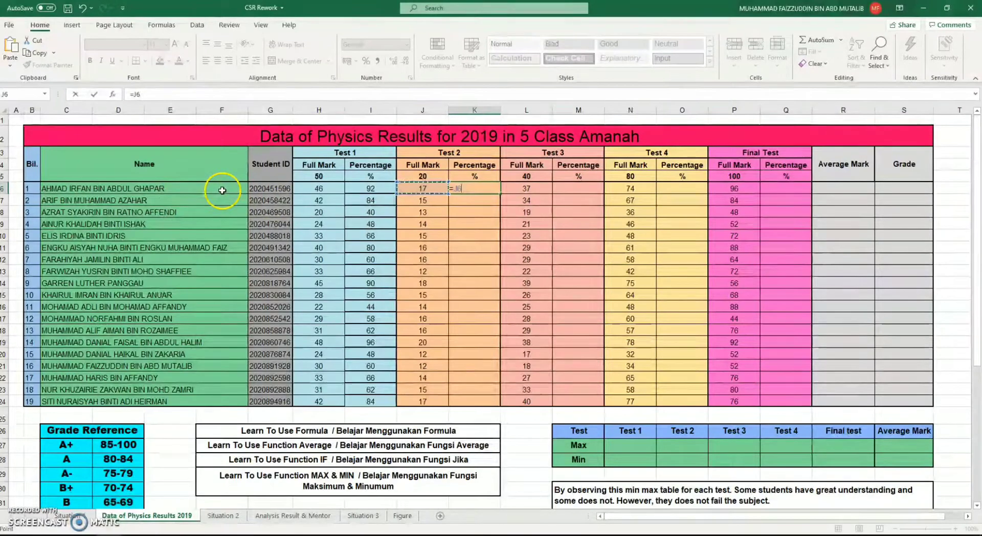
type("/")
left_click(435, 177)
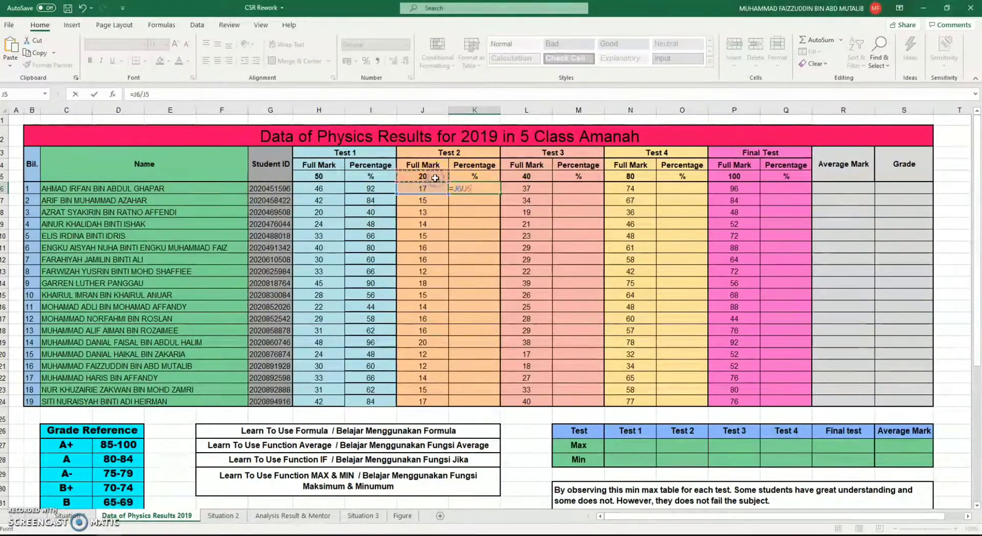
type("*")
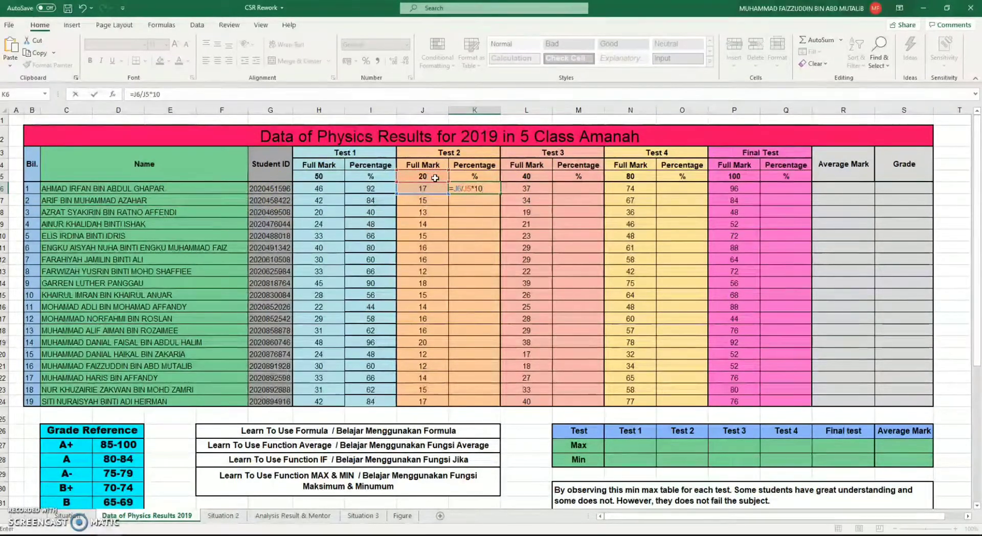
Make the J5 reference in K6 absolute so the formula reads =J6/$J$5*100
left_click(142, 96)
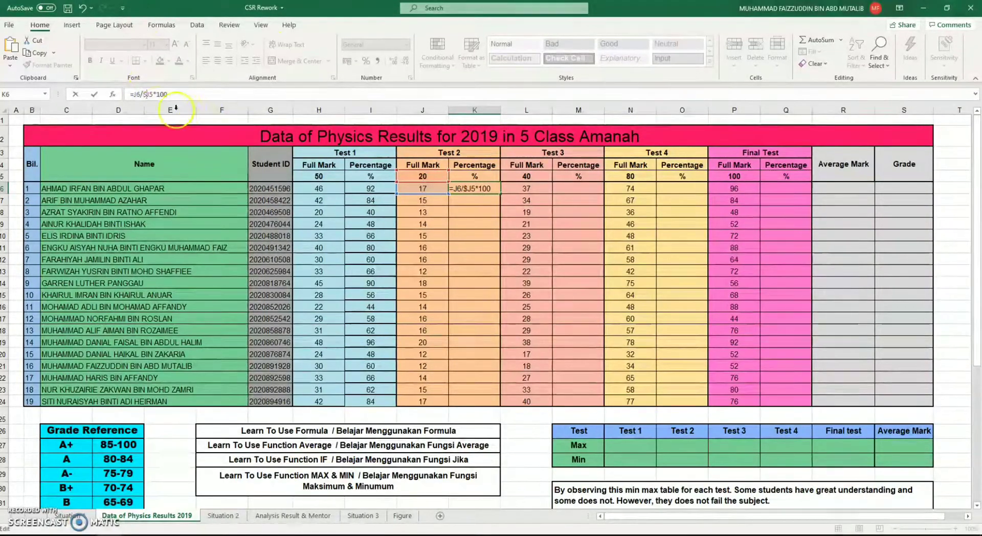
left_click(149, 97)
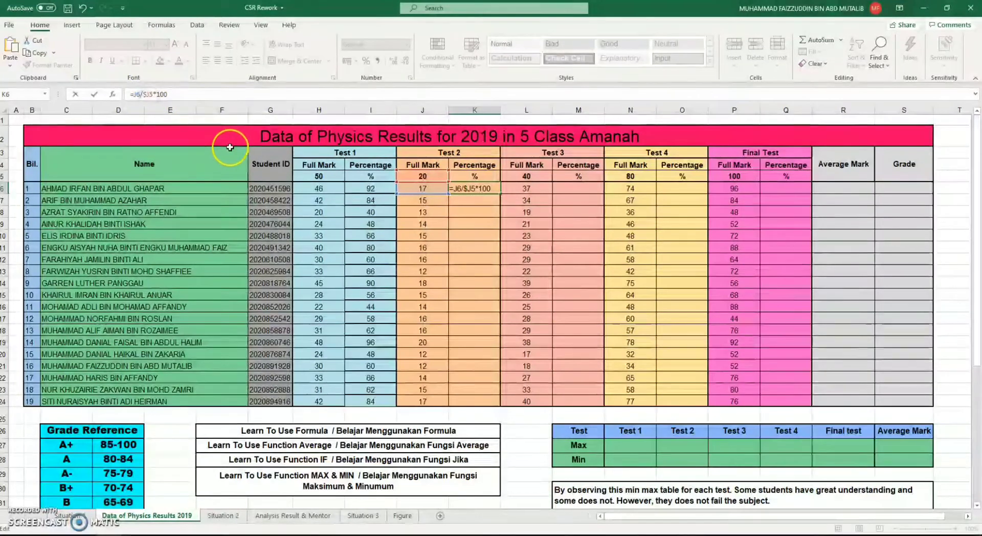
type("$")
key("Return")
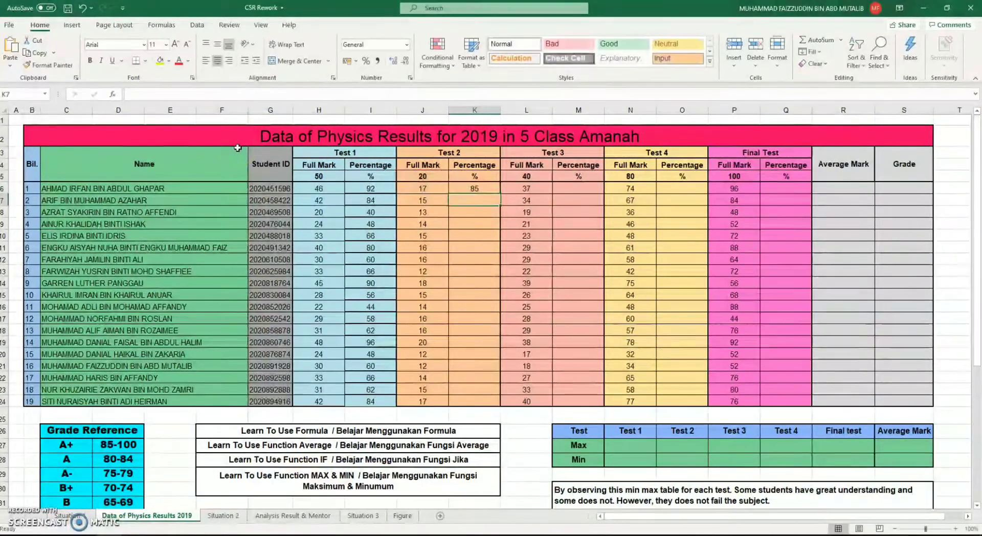
Fill the Test 2 percentage formula from K6 down to K24 and check the divisor references in K8 and K6
left_click(475, 189)
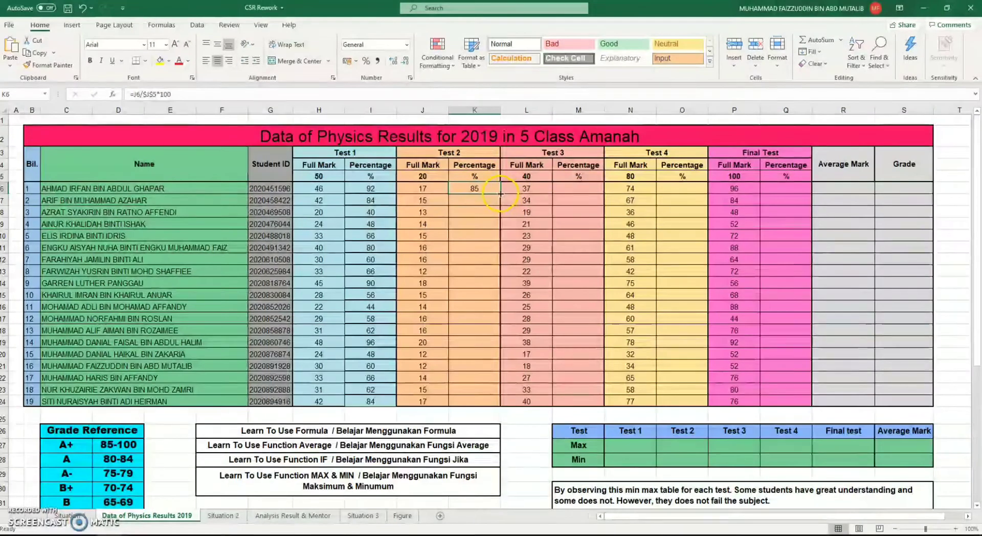
left_click_drag(501, 194, 497, 405)
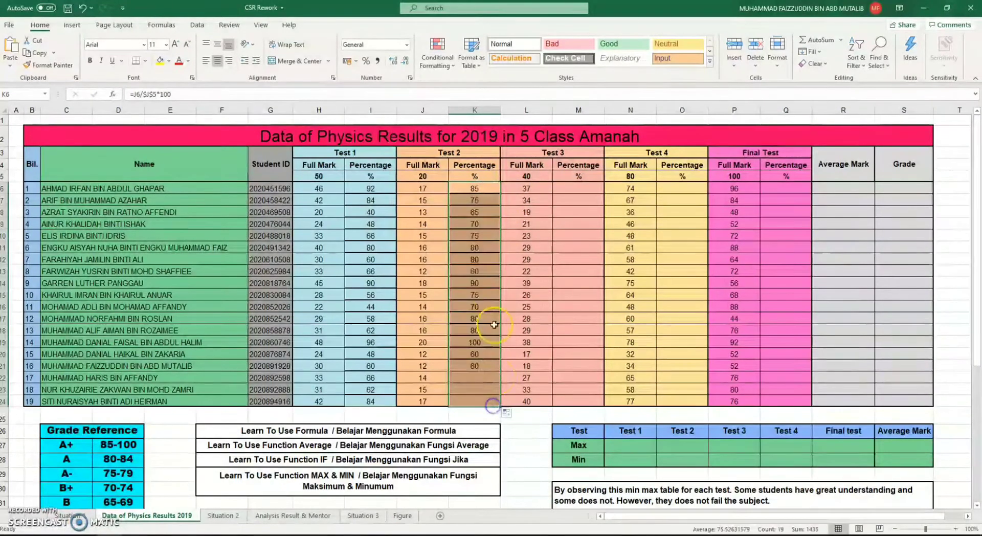
left_click(476, 209)
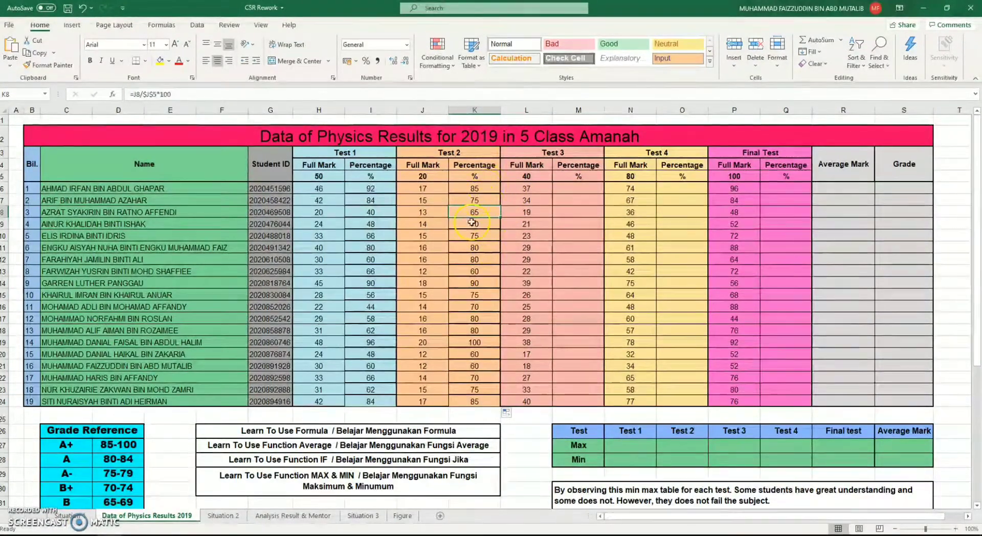
left_click(474, 188)
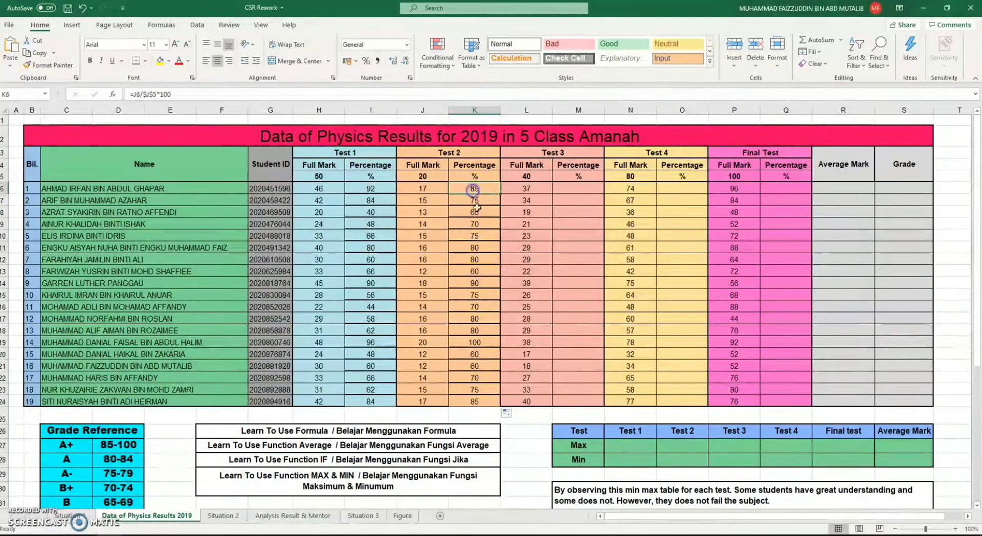
Write the first student's Test 3 percentage formula in M6 as =L6/L5*100
left_click(565, 193)
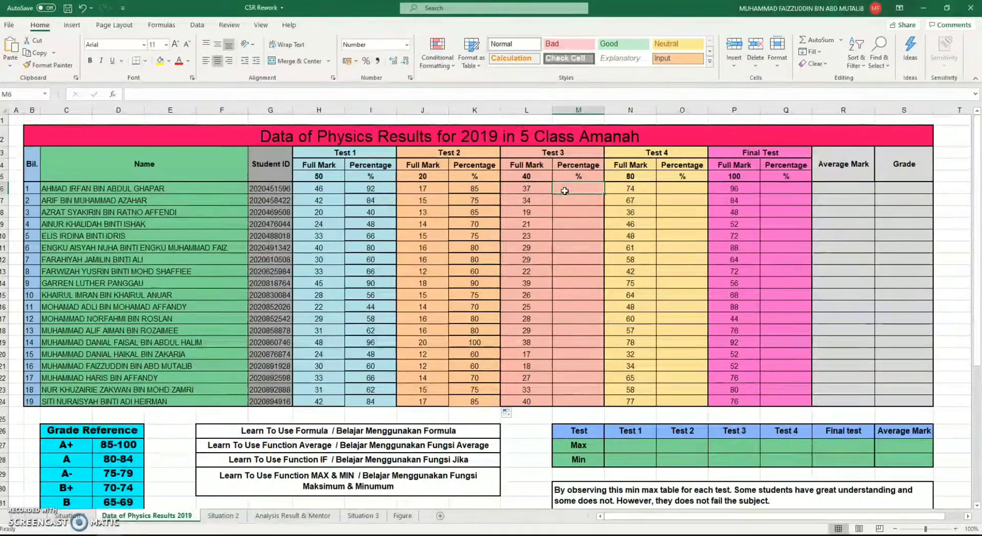
type("=")
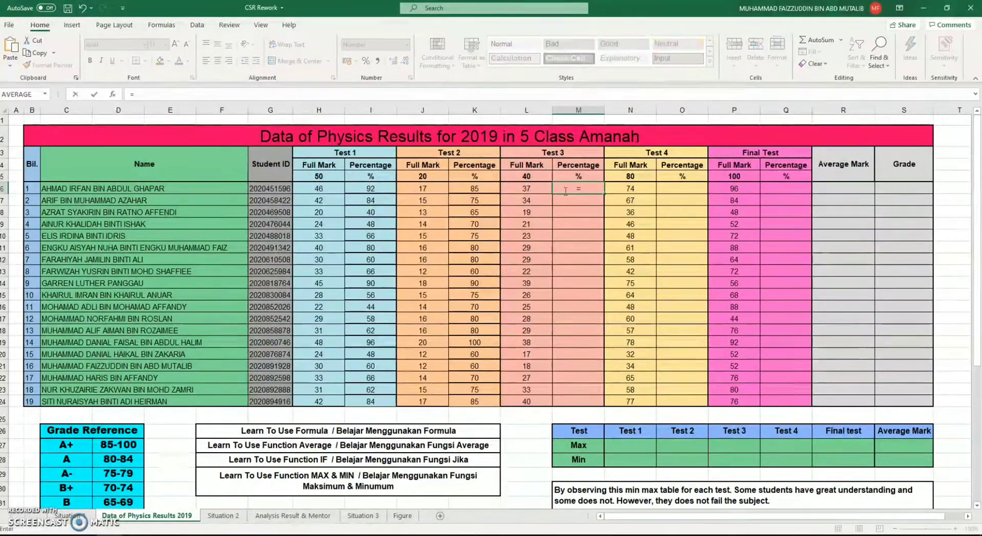
left_click(540, 187)
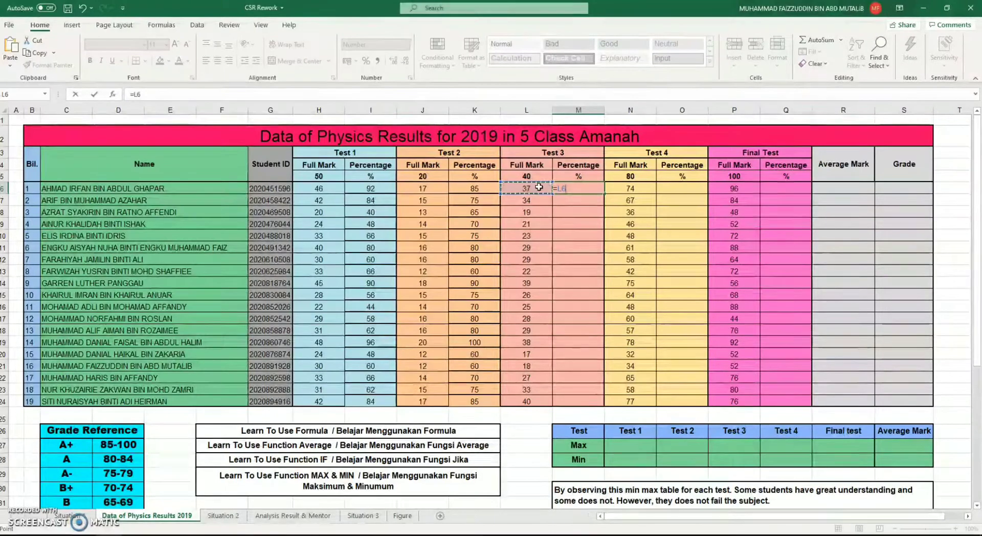
type("/")
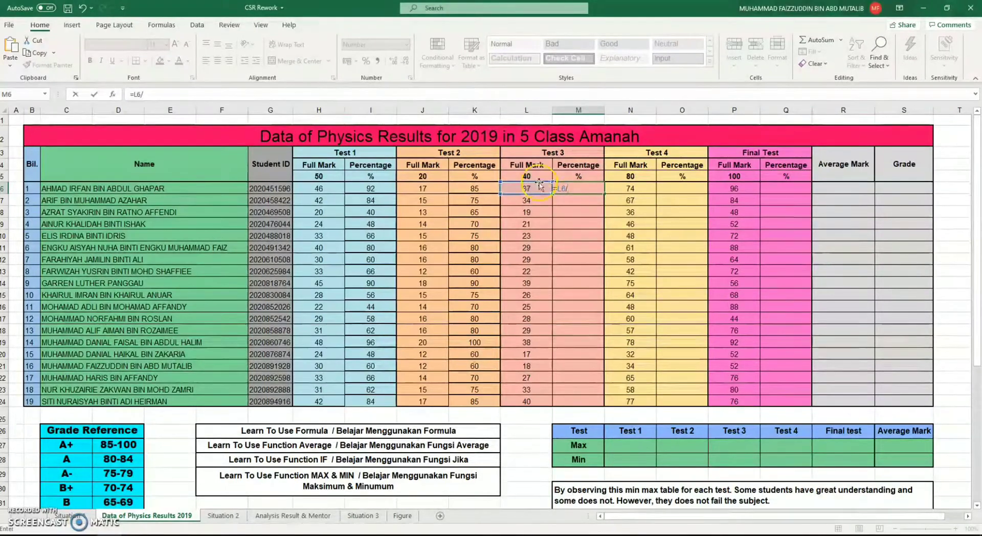
left_click(540, 176)
type("*100")
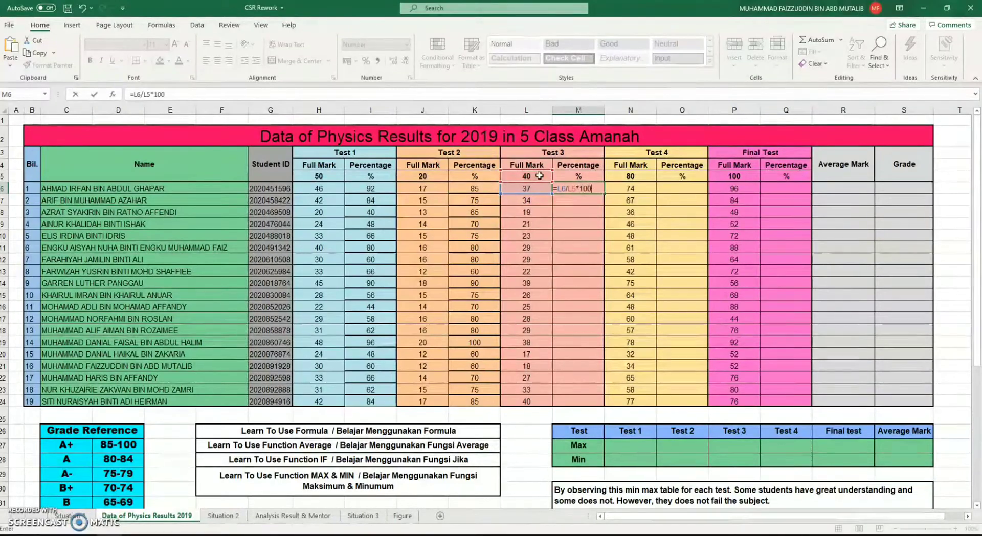
Make the divisor in M6 absolute as $L$5 and fill the Test 3 percentage formula down to M24
left_click(145, 94)
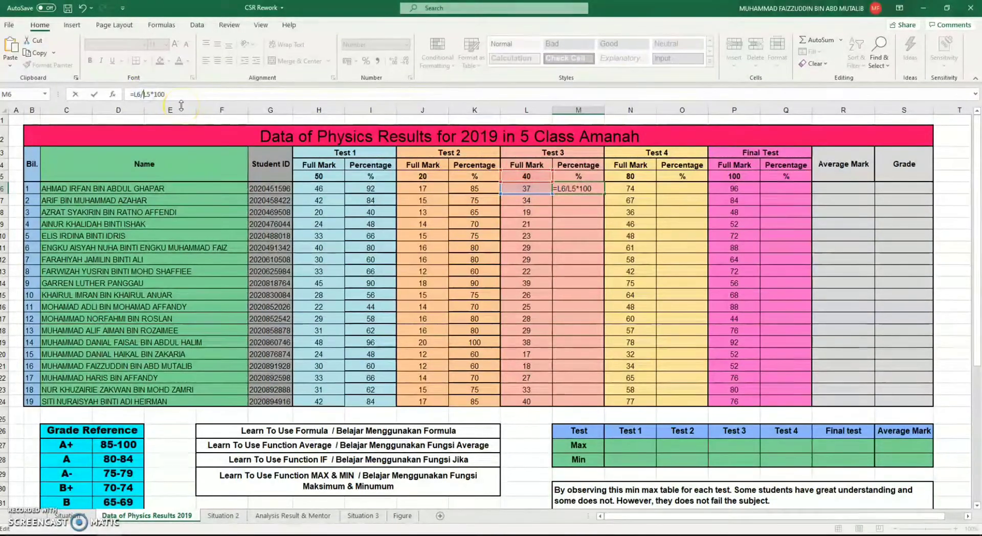
left_click(144, 94)
type("$")
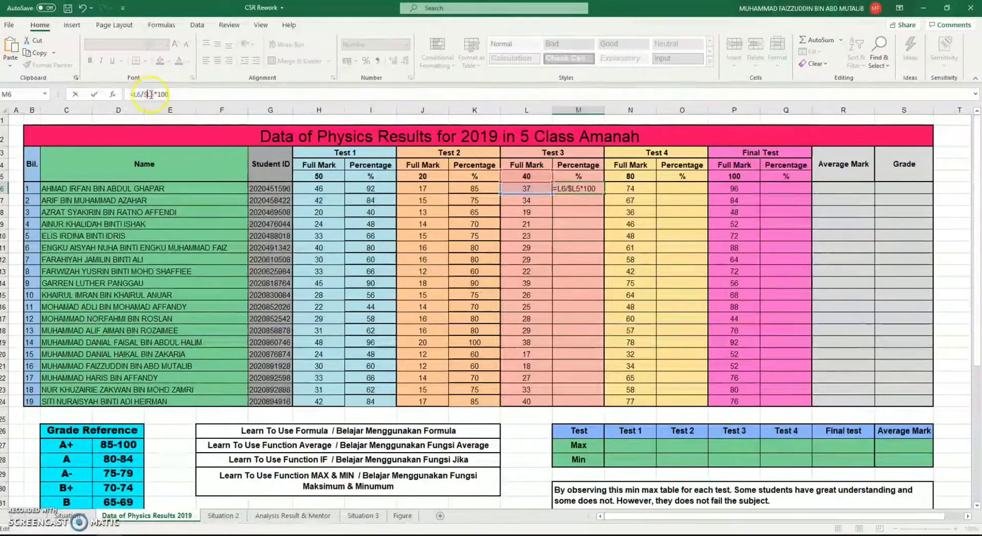
left_click(150, 94)
type("$")
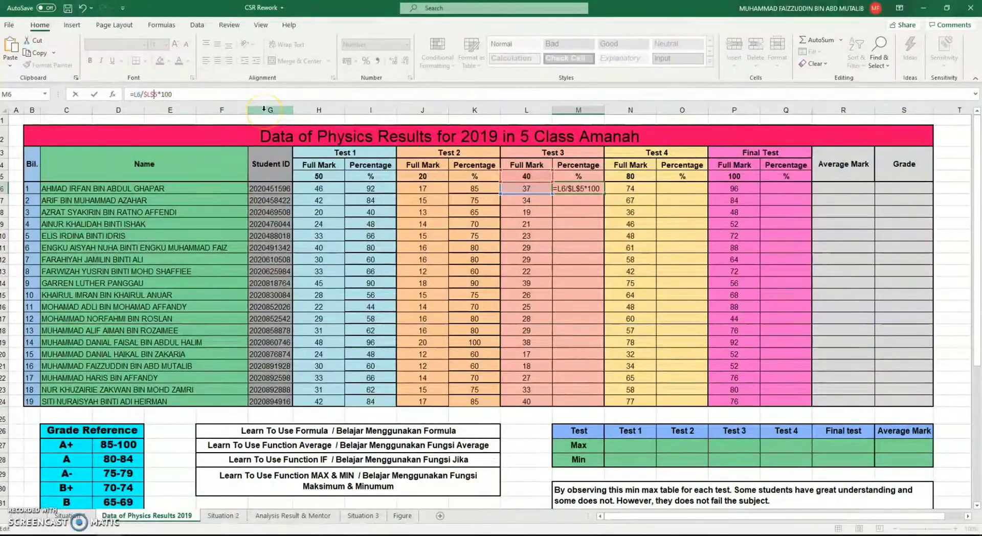
key("ctrl+Return")
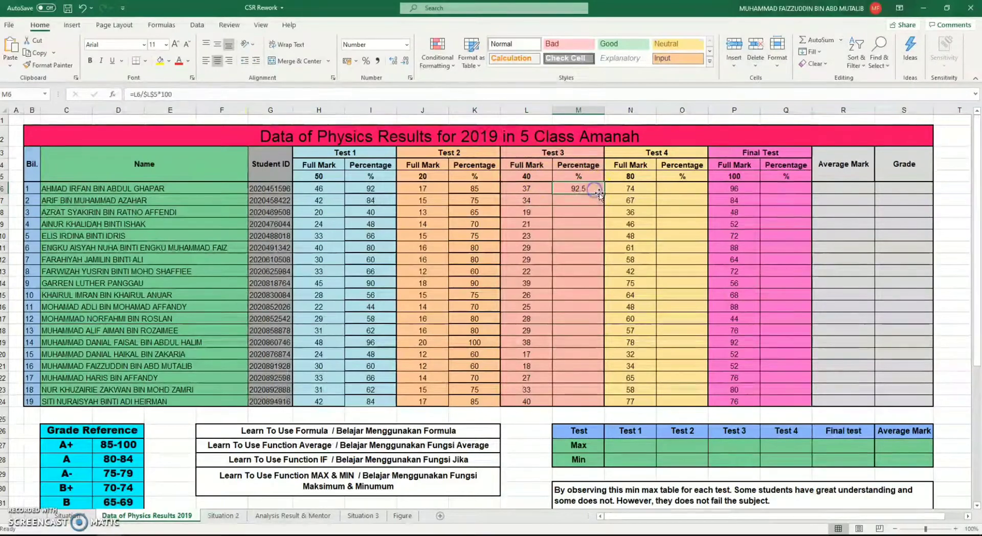
left_click_drag(602, 192, 582, 408)
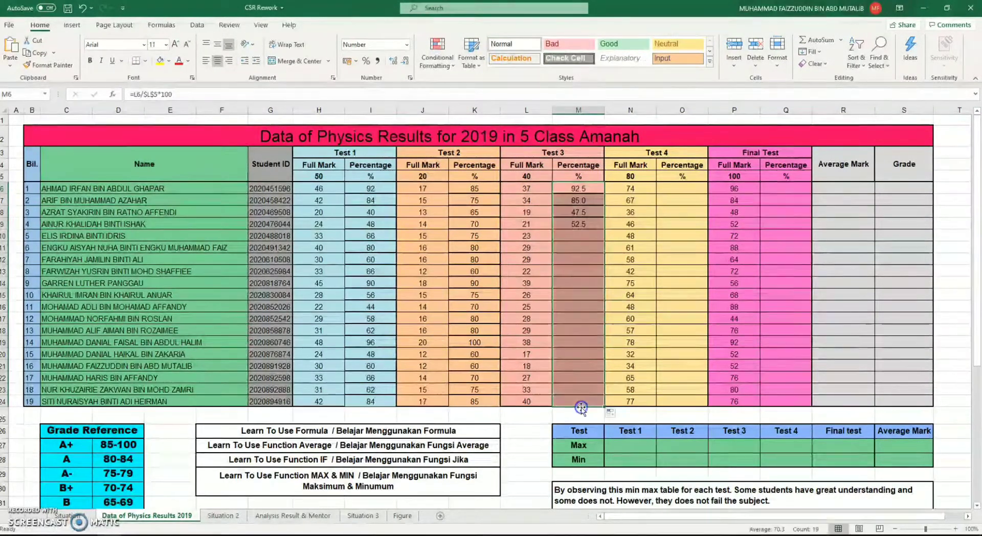
left_click(578, 366)
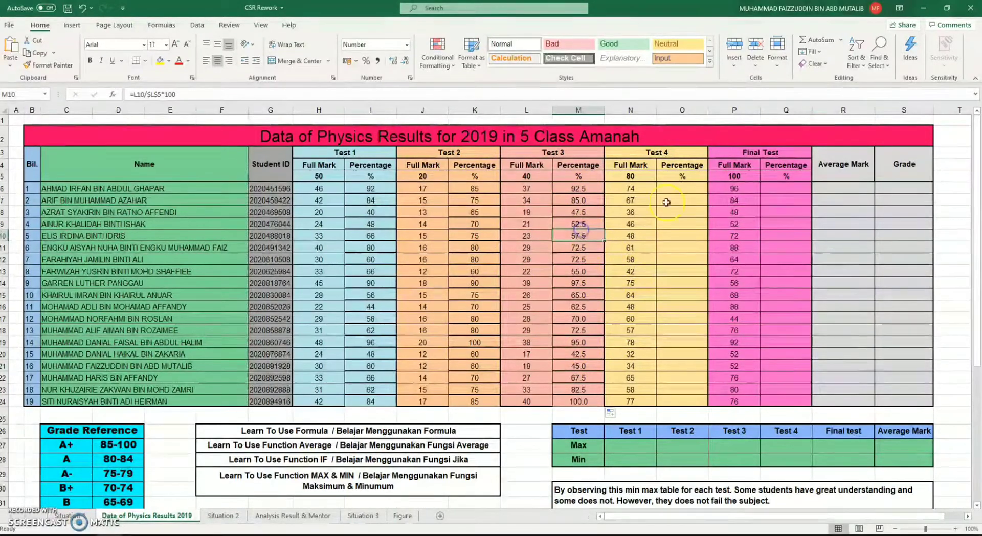
Write the first student's Test 4 percentage formula in O6 as =N6/N5*100
left_click(676, 188)
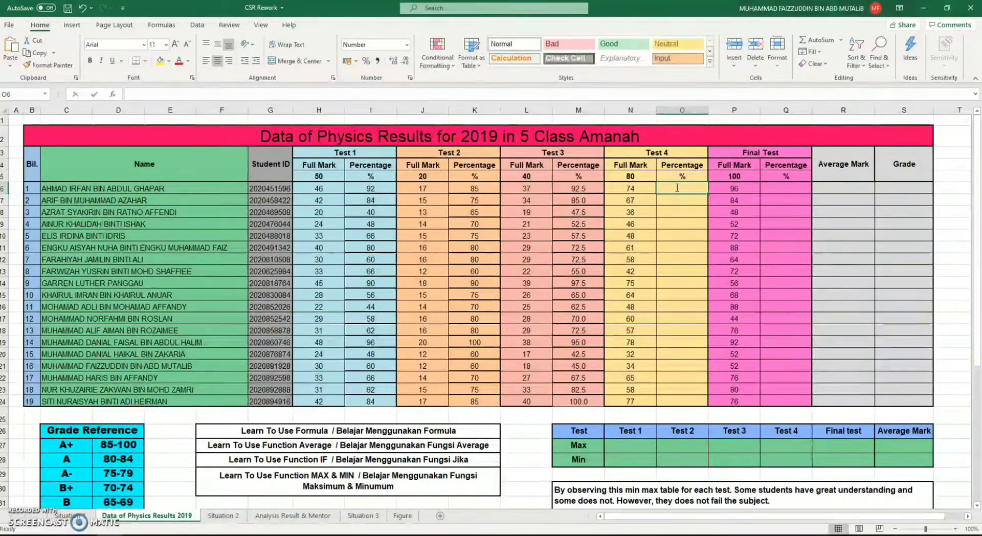
type("=")
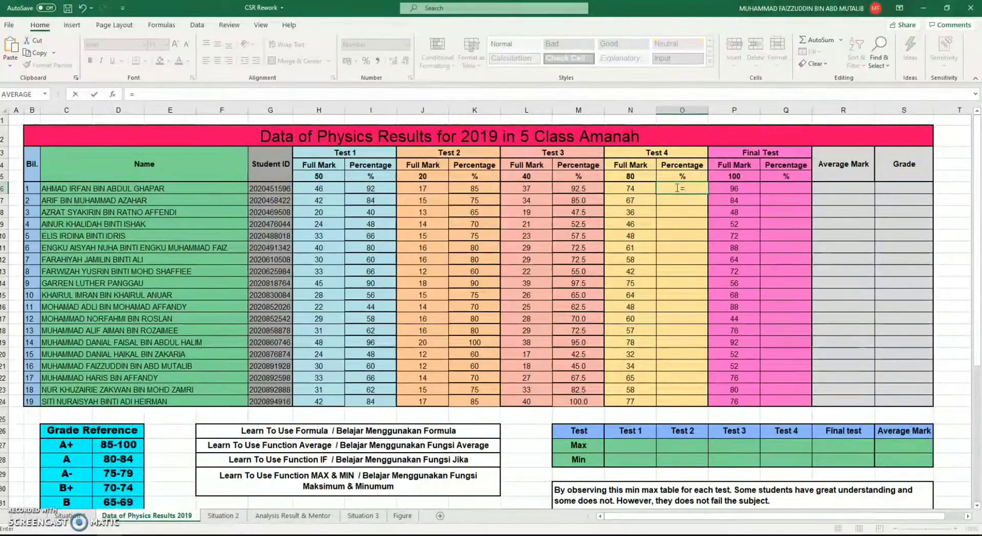
left_click(624, 188)
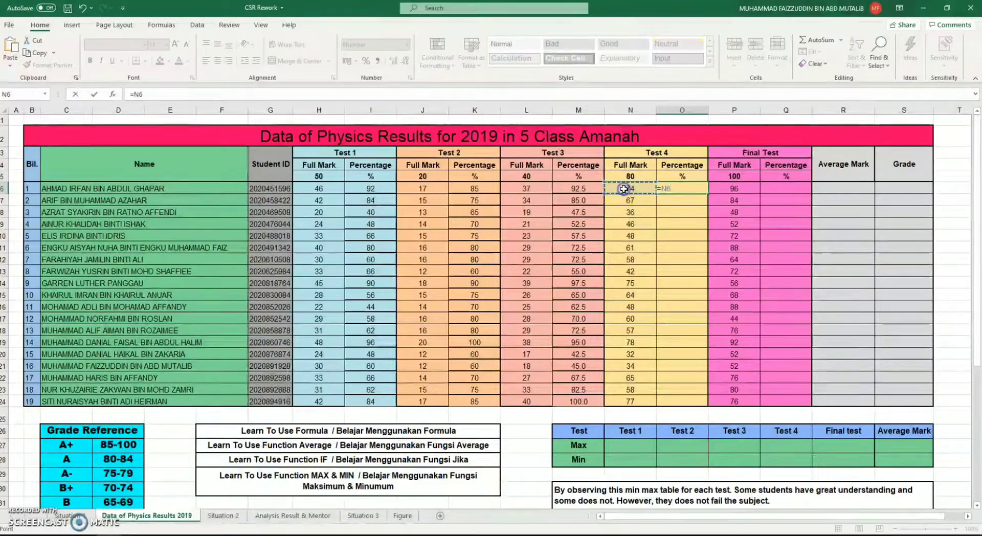
type("/")
left_click(628, 176)
type("*1")
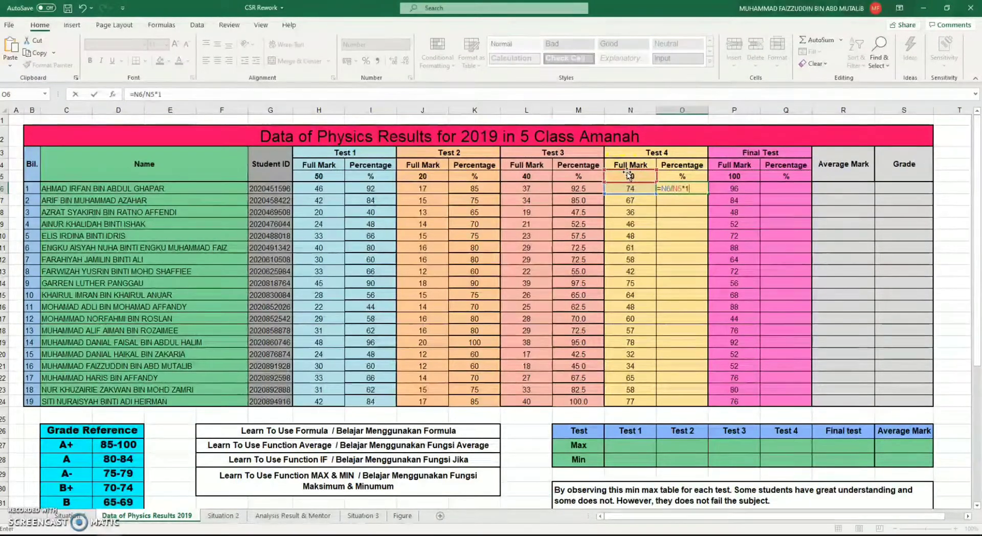
type("00")
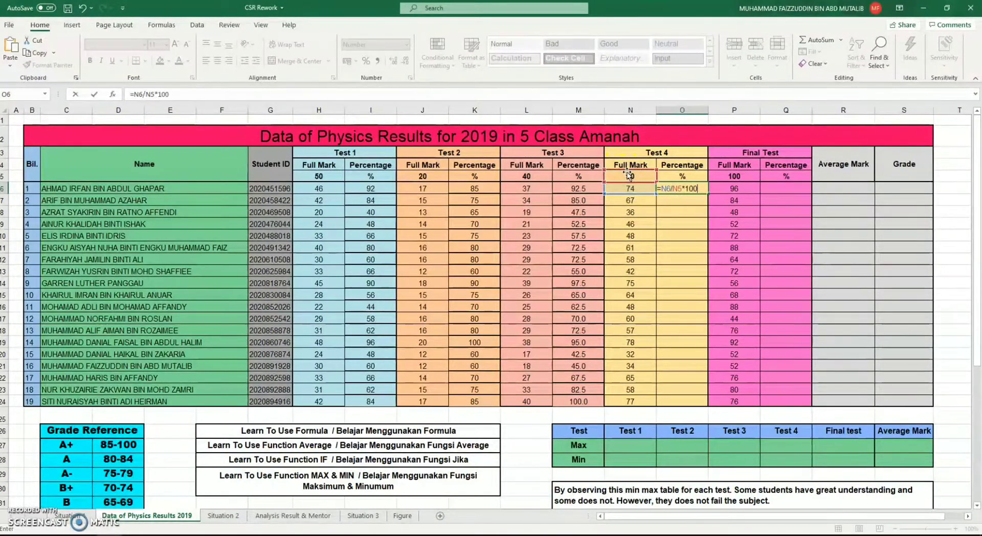
Make the divisor in O6 absolute as $N$5 and fill the Test 4 percentage formula down to O24
left_click(146, 95)
type("$")
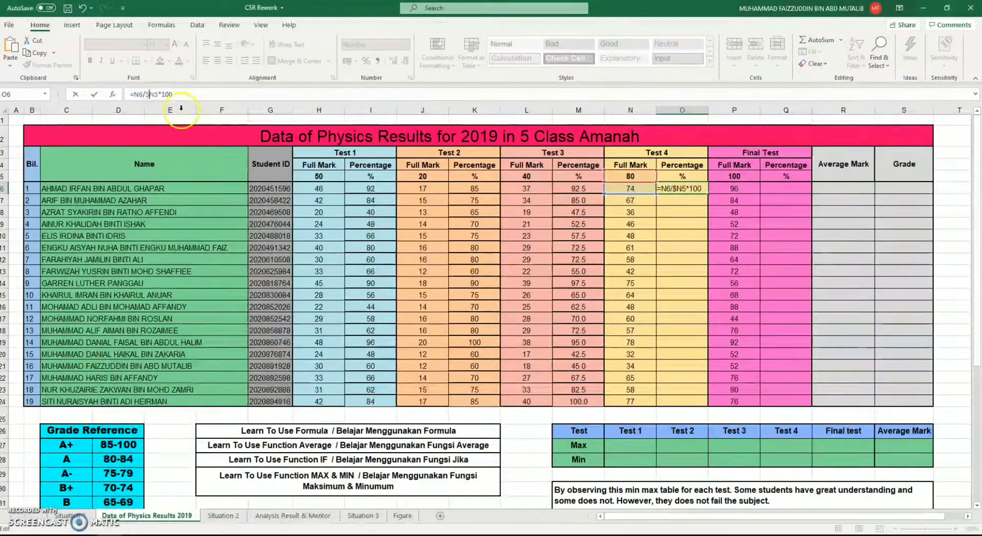
left_click(153, 95)
type("$")
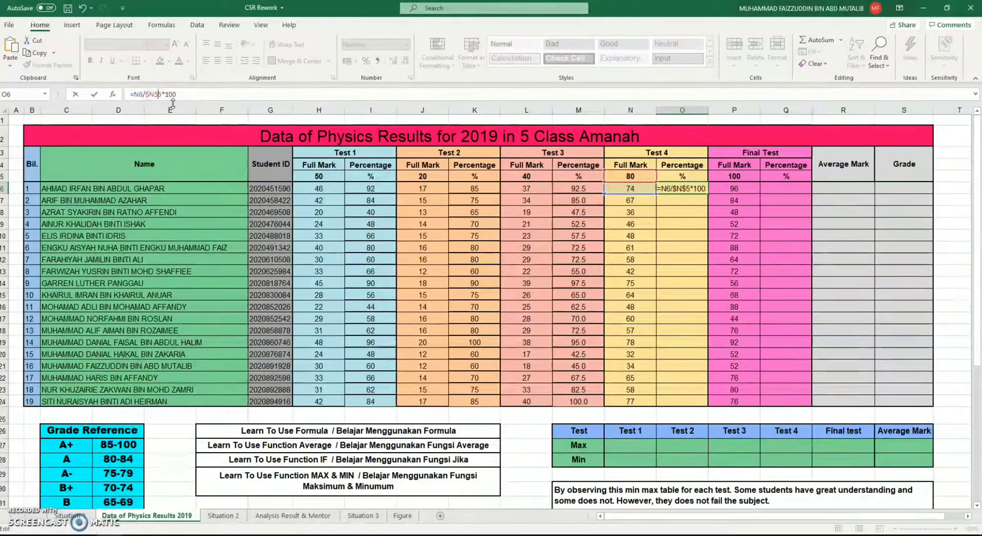
key("ctrl+Return")
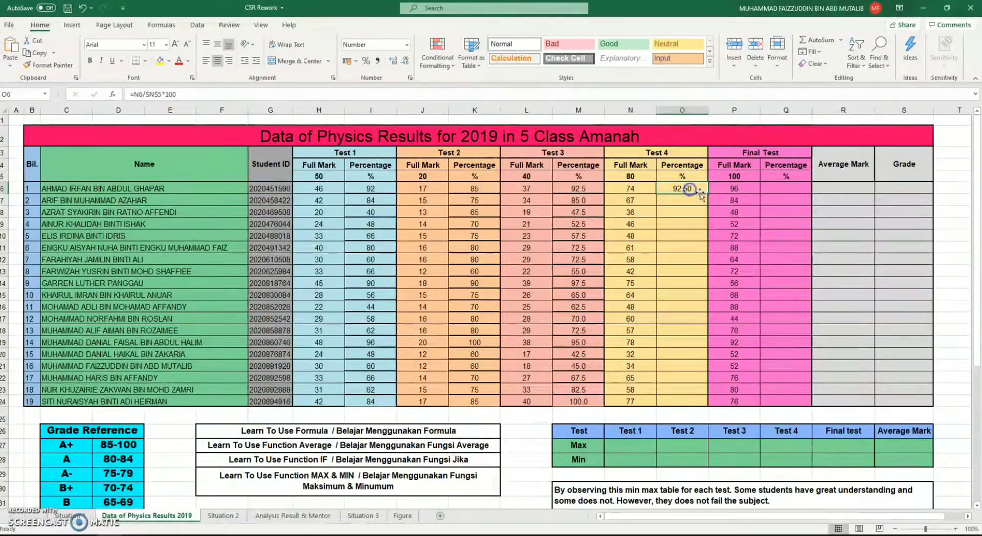
left_click_drag(709, 193, 690, 402)
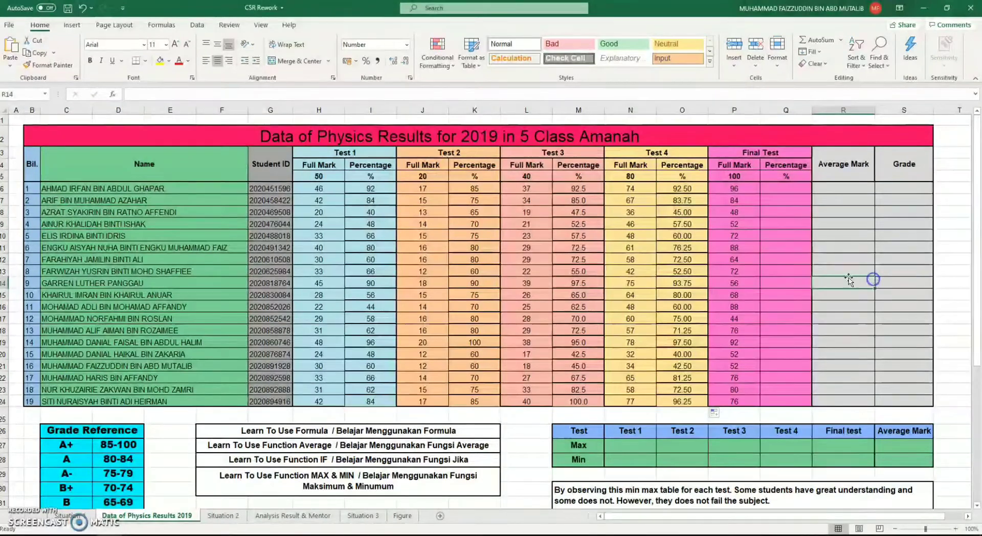
left_click(732, 235)
Write the first student's Final Test percentage formula in Q6 as =P6/P5*100
left_click(785, 186)
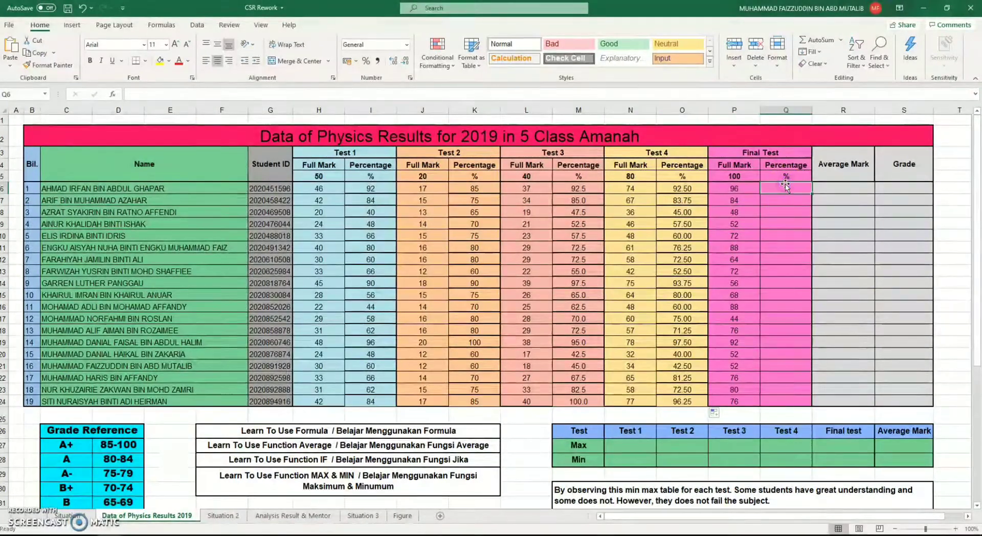
type("=")
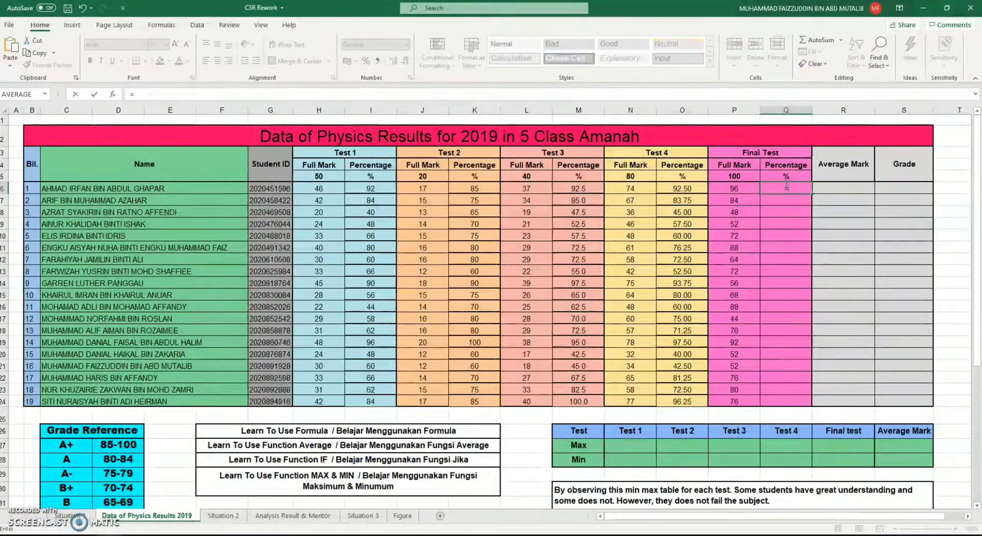
left_click(739, 189)
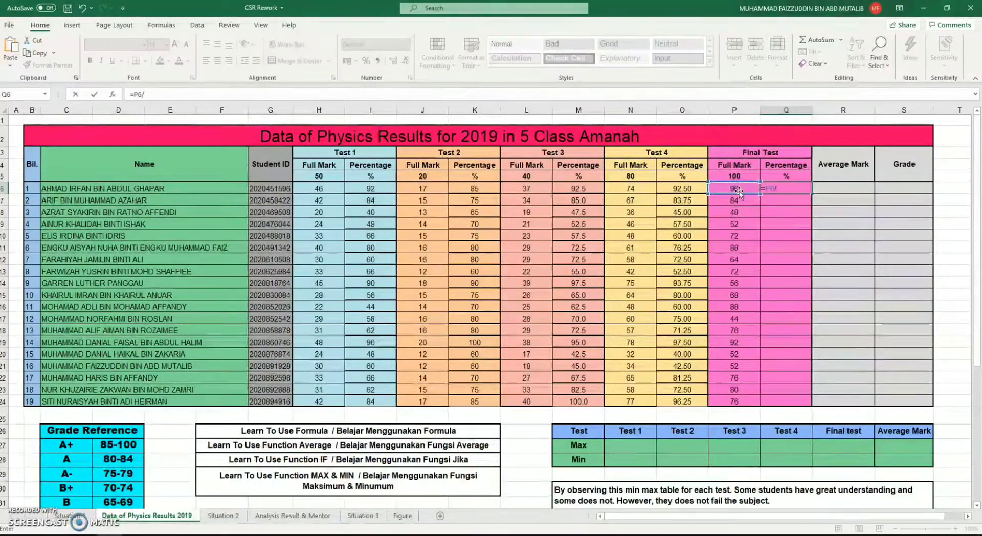
left_click(735, 177)
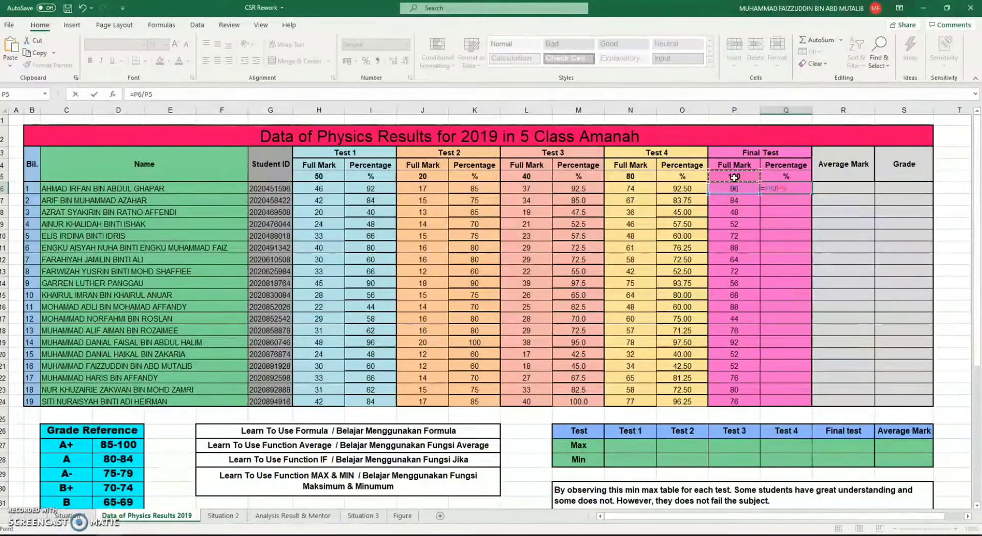
type("*100")
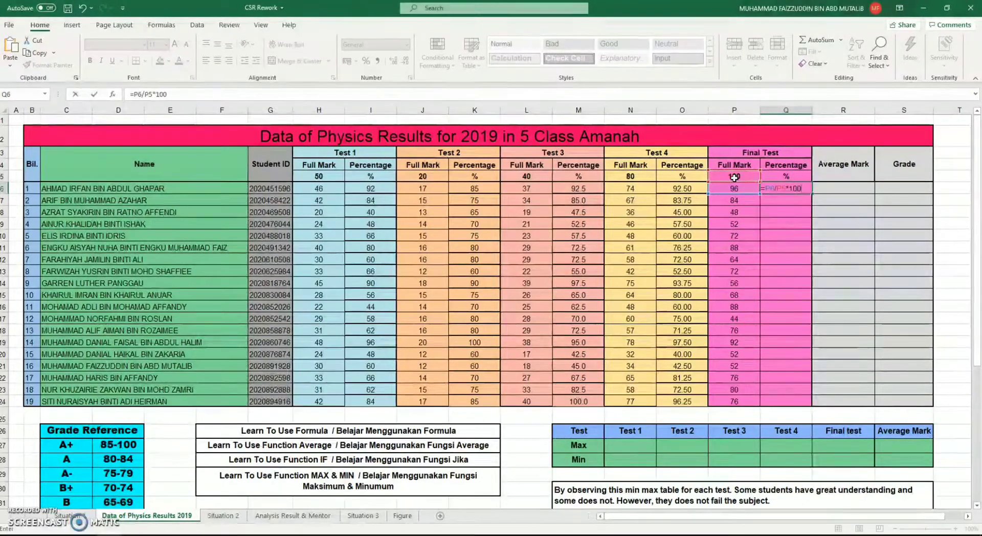
Make the divisor in Q6 absolute as $P$5 and fill the Final Test percentage formula down to Q24
left_click(147, 92)
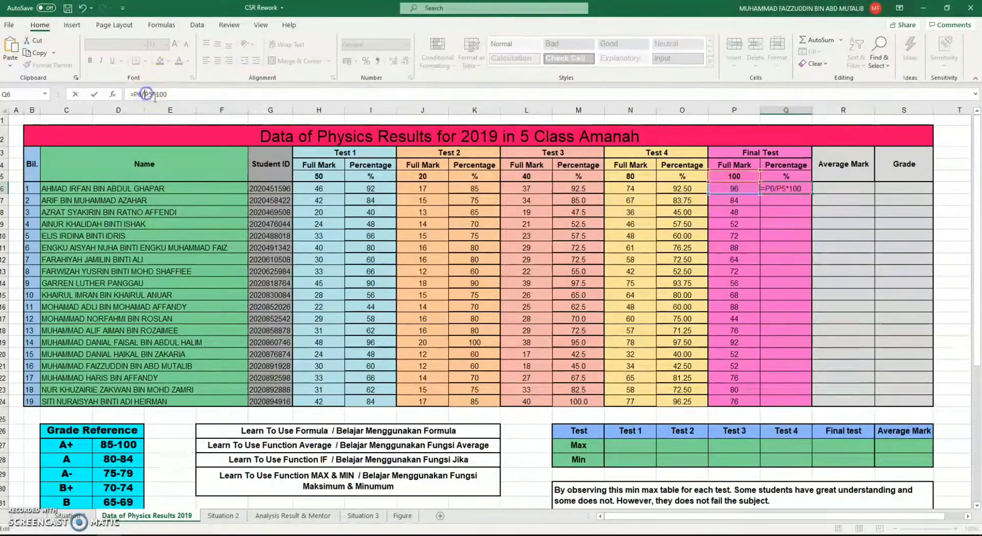
type("$")
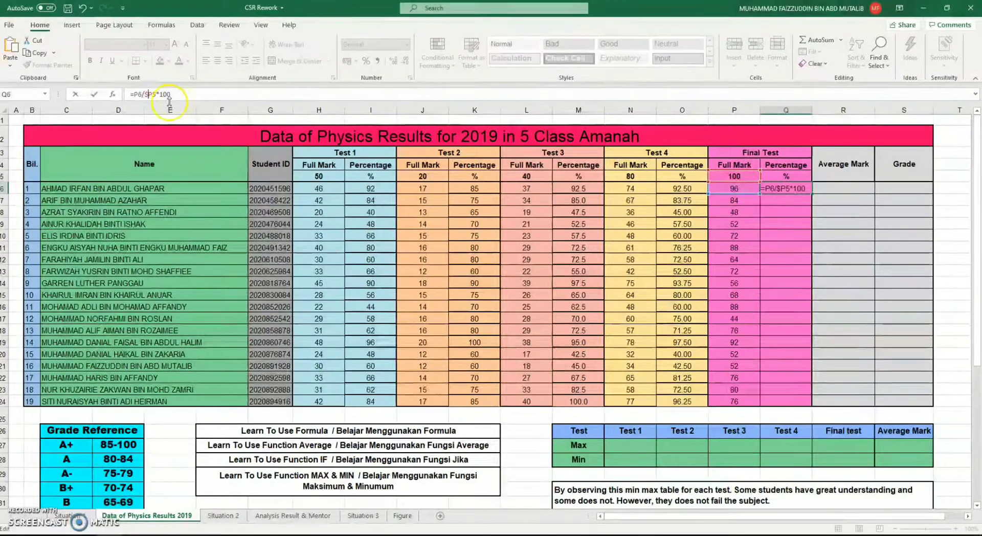
left_click(152, 94)
type("$")
key("Return")
left_click(786, 188)
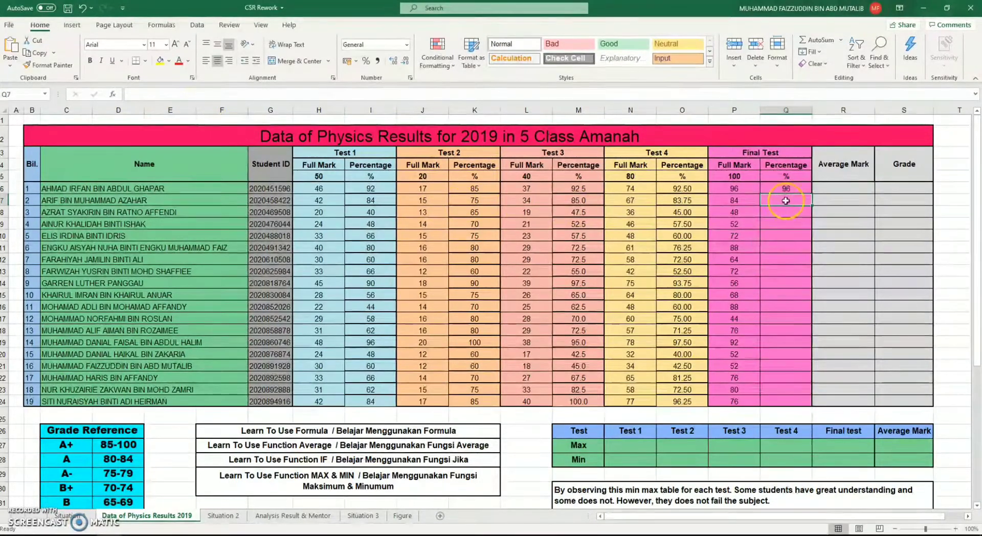
left_click_drag(812, 195, 803, 404)
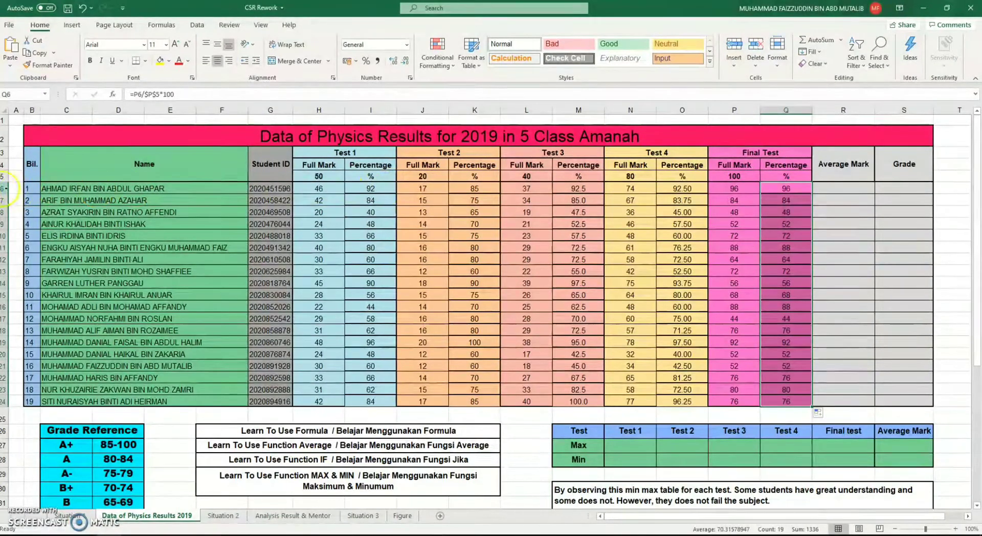
Examine the Test 1 percentage formulas in I6 and I8 and the mark cells they reference, including the absolute reference $H$5
left_click(371, 188)
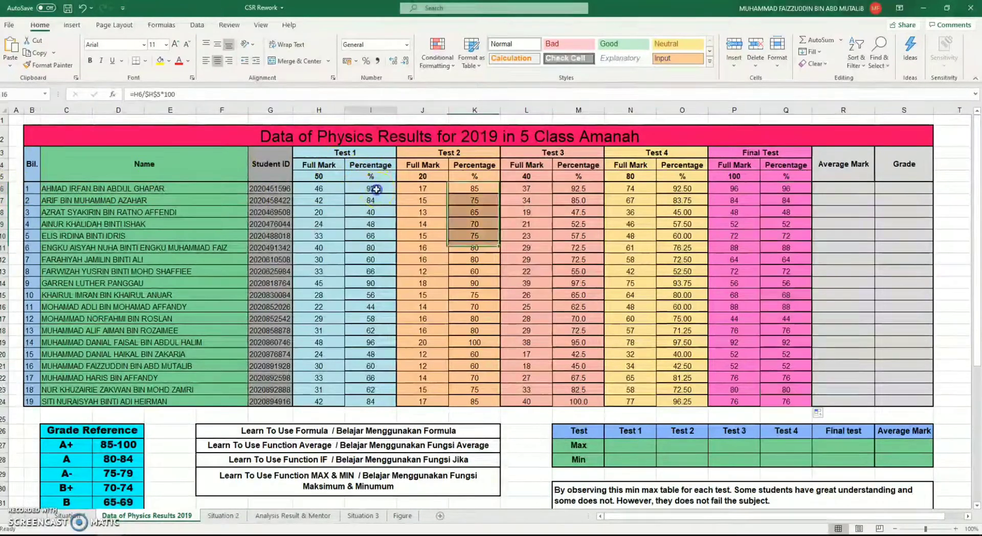
left_click(337, 176)
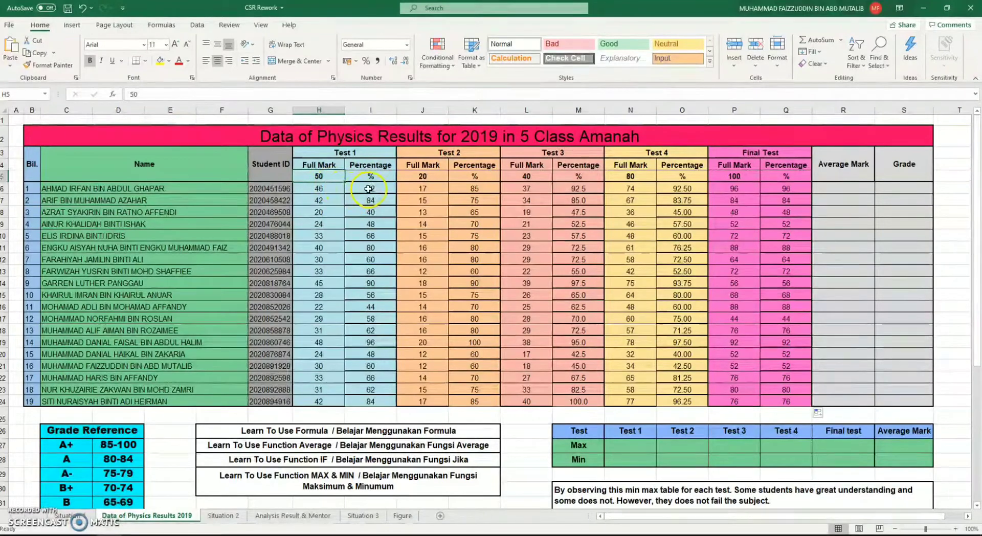
left_click(371, 189)
double_click(153, 94)
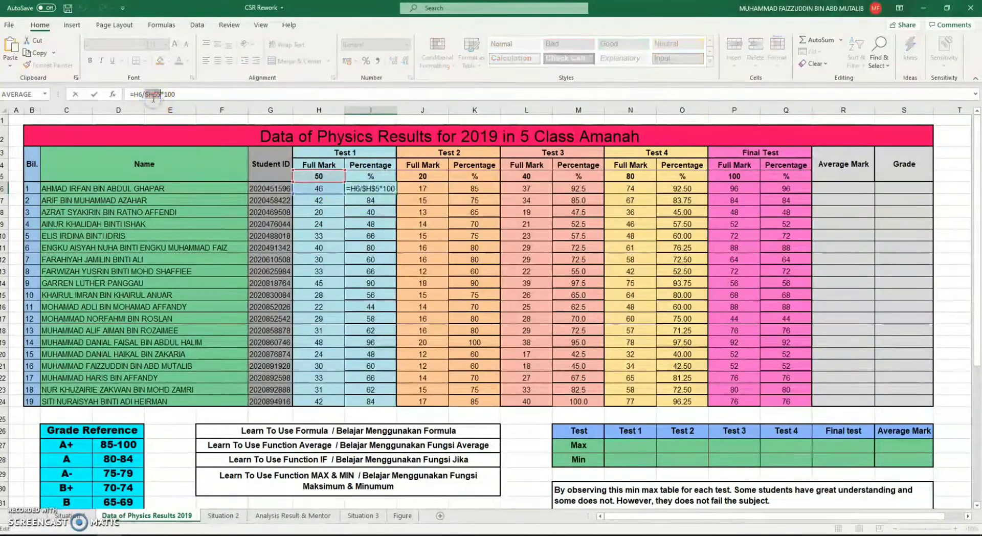
left_click(305, 97)
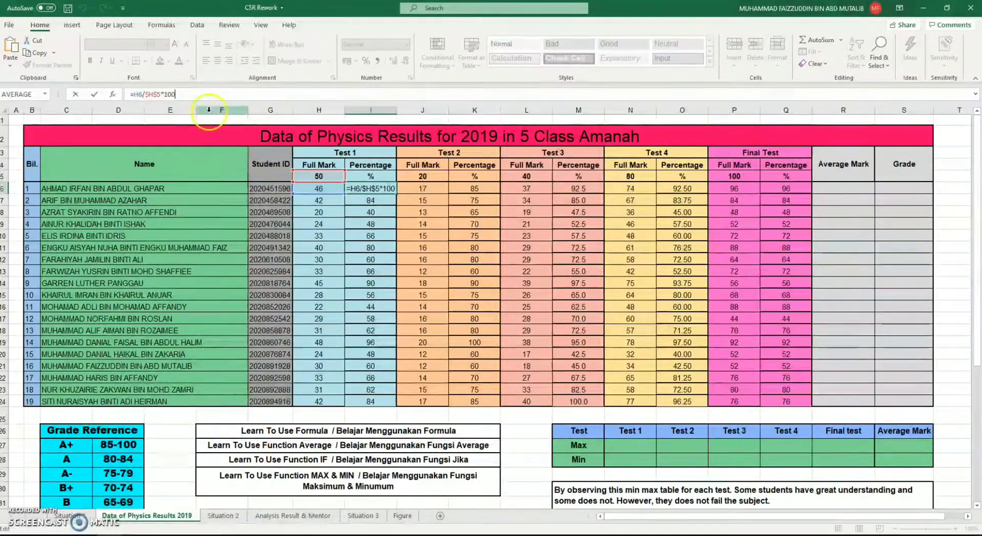
left_click(376, 214)
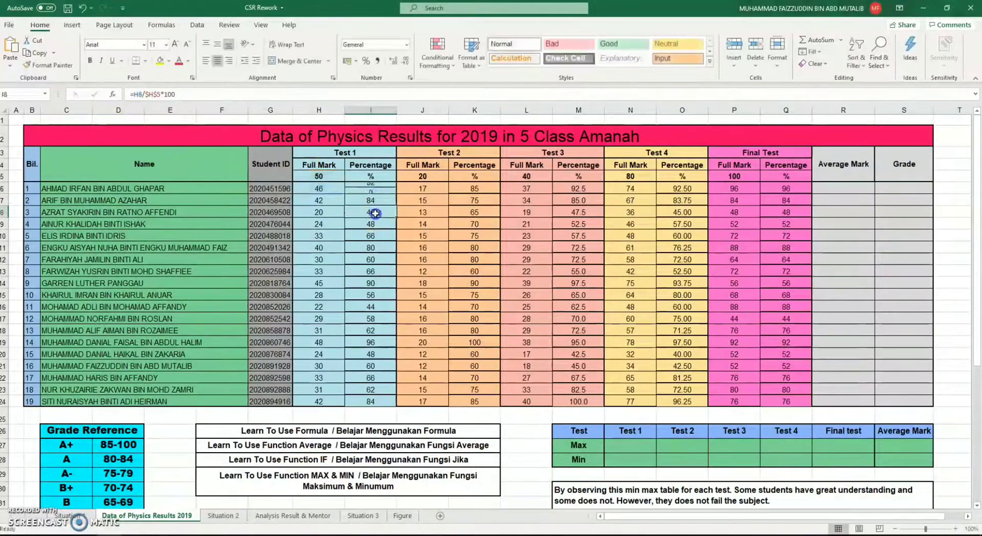
left_click(319, 200)
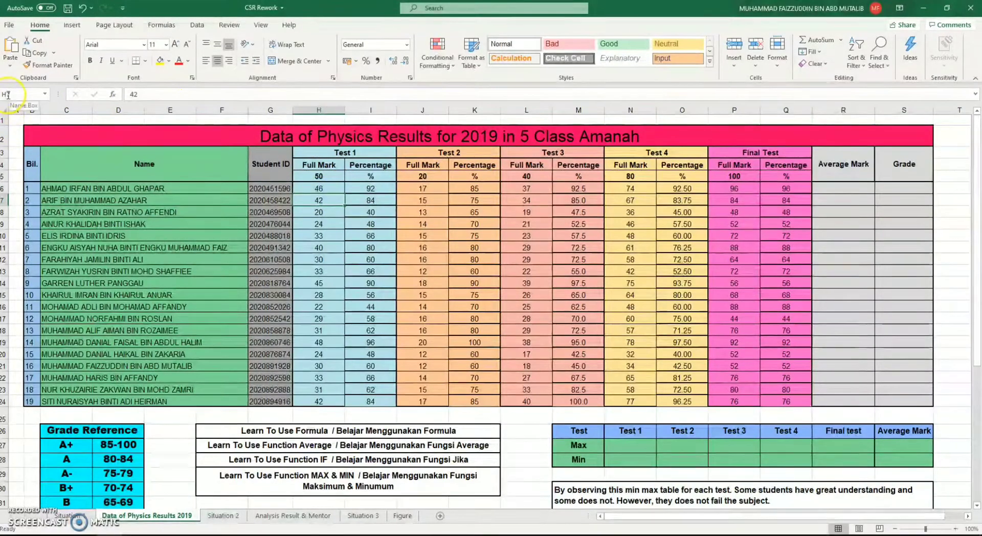
left_click(337, 210)
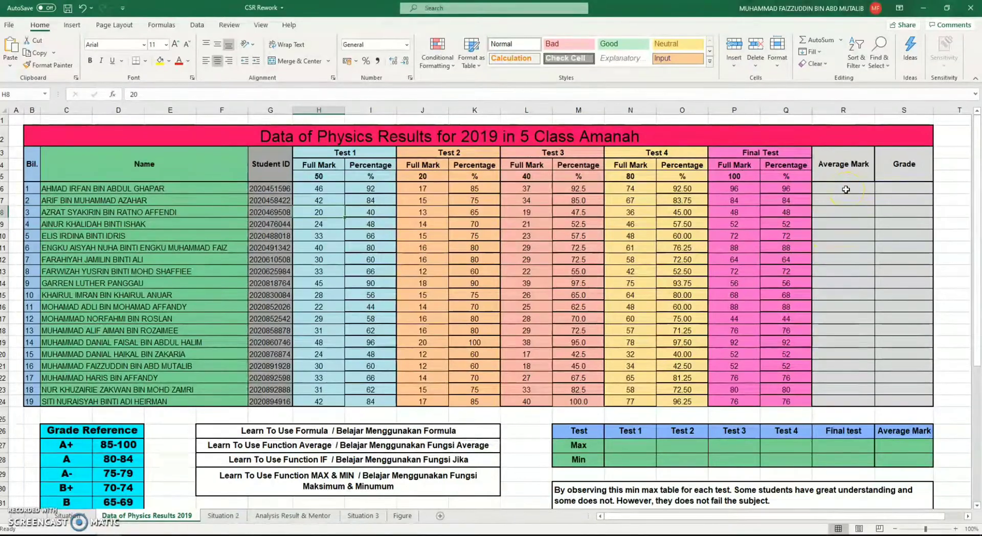
Point out the words Function Average in the list of learning topics below the results table
left_click(297, 481)
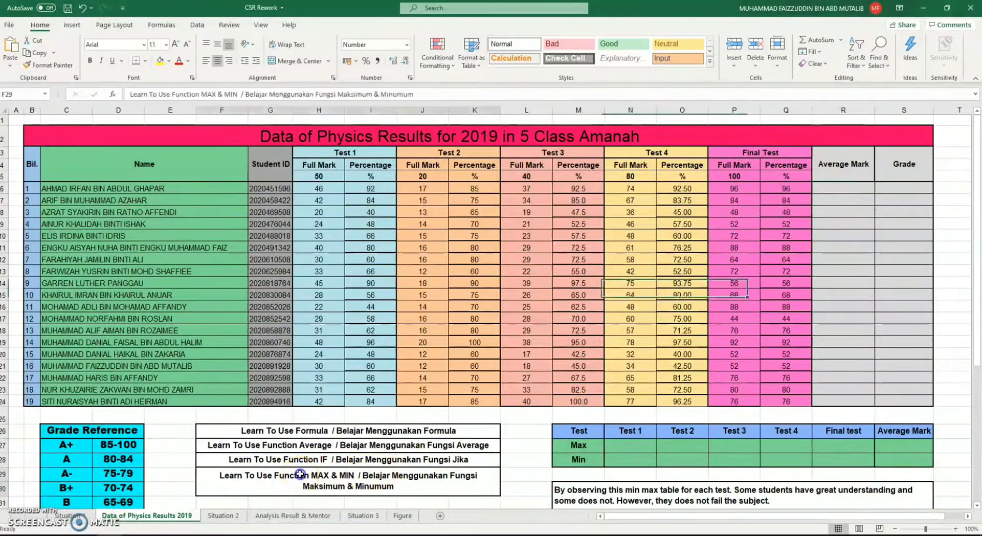
double_click(283, 444)
left_click_drag(254, 445, 320, 449)
left_click(318, 446)
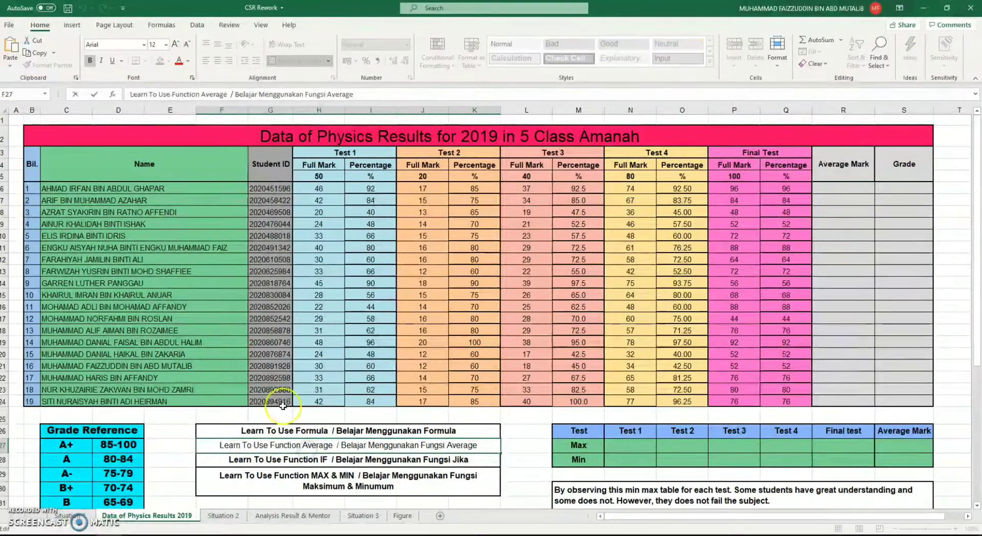
Search the function library for AVERAGE and insert that function in R6 for the first student's average mark
left_click(853, 188)
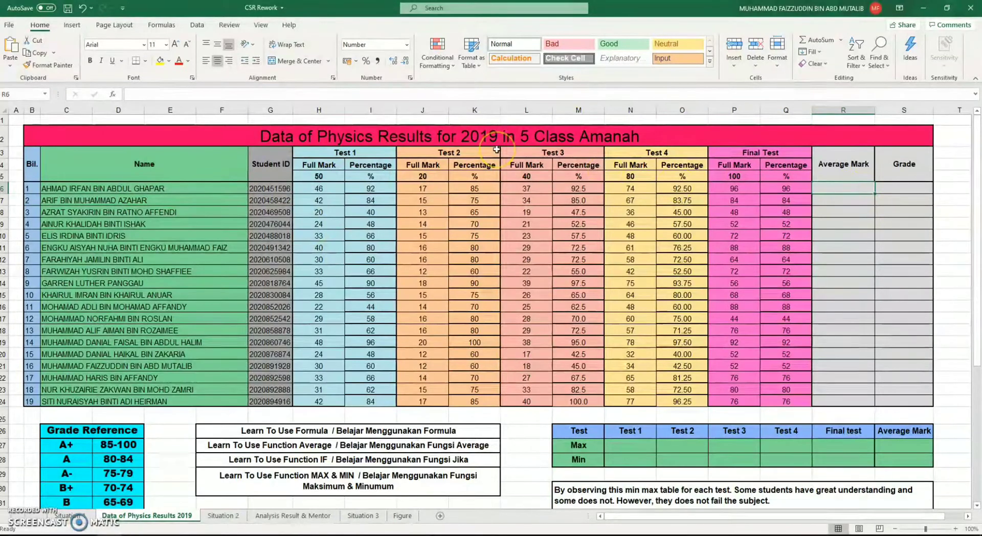
left_click(114, 95)
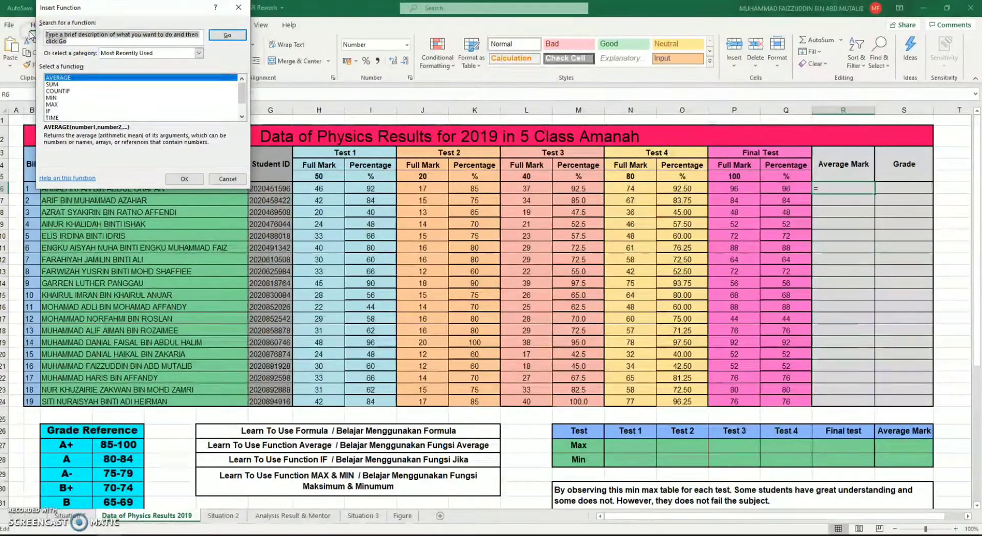
type("AVERAGE")
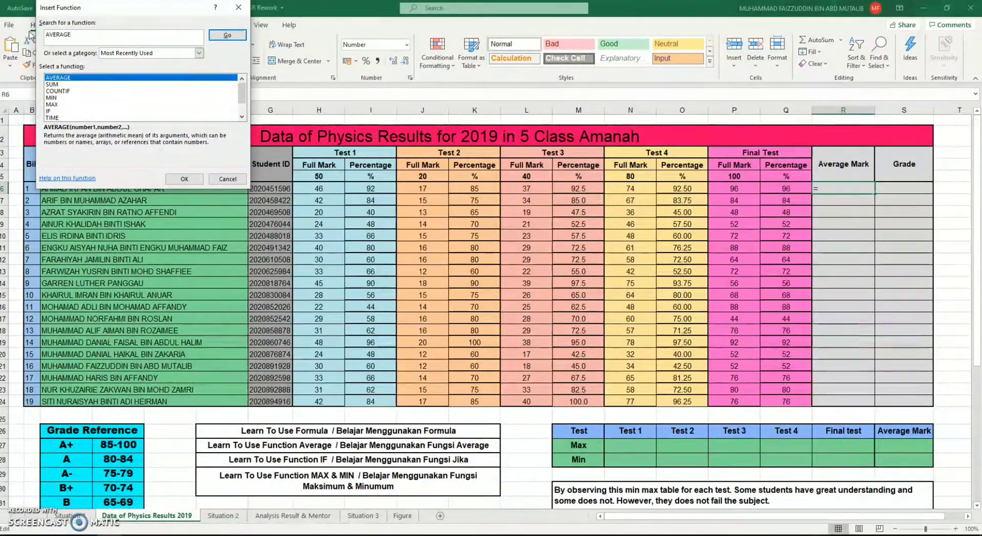
left_click(231, 36)
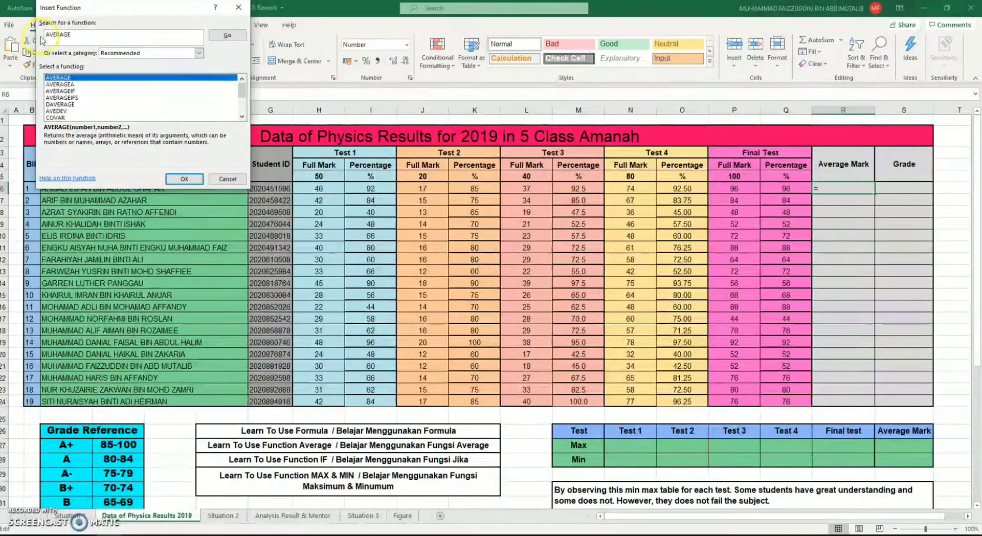
double_click(72, 82)
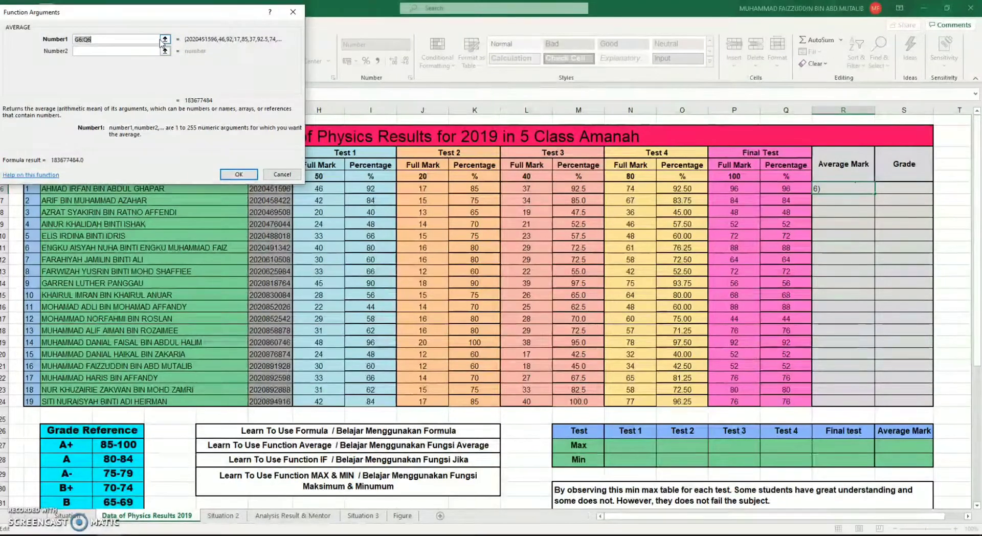
Use I6, K6, M6, O6 and Q6 as the AVERAGE arguments in R6 and fill the formula down to R24
left_click(370, 189)
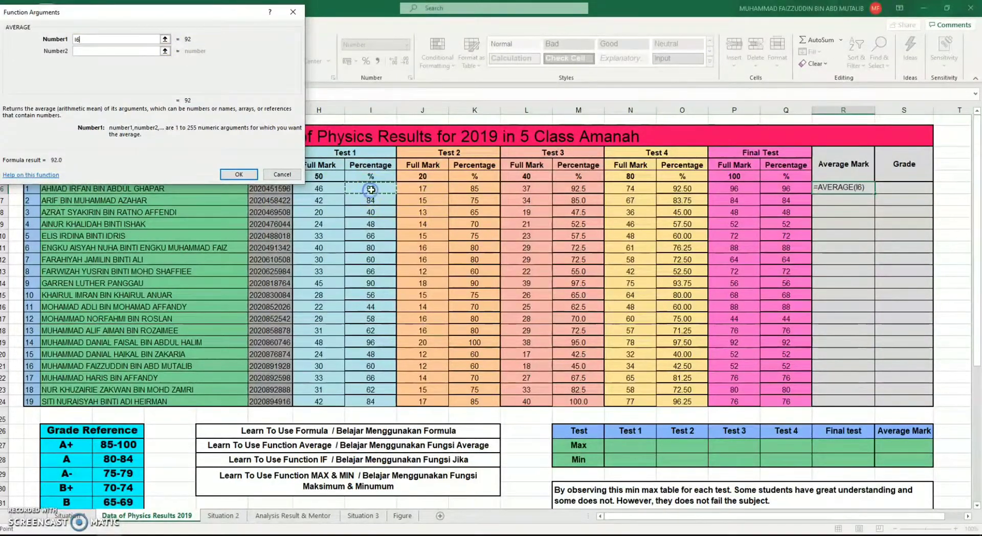
left_click(127, 51)
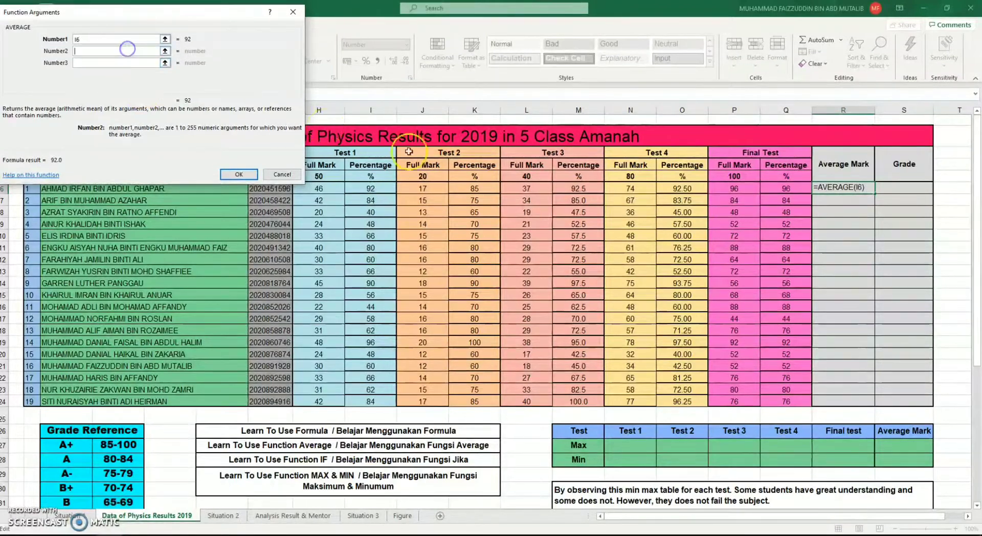
left_click(477, 189)
key("Tab")
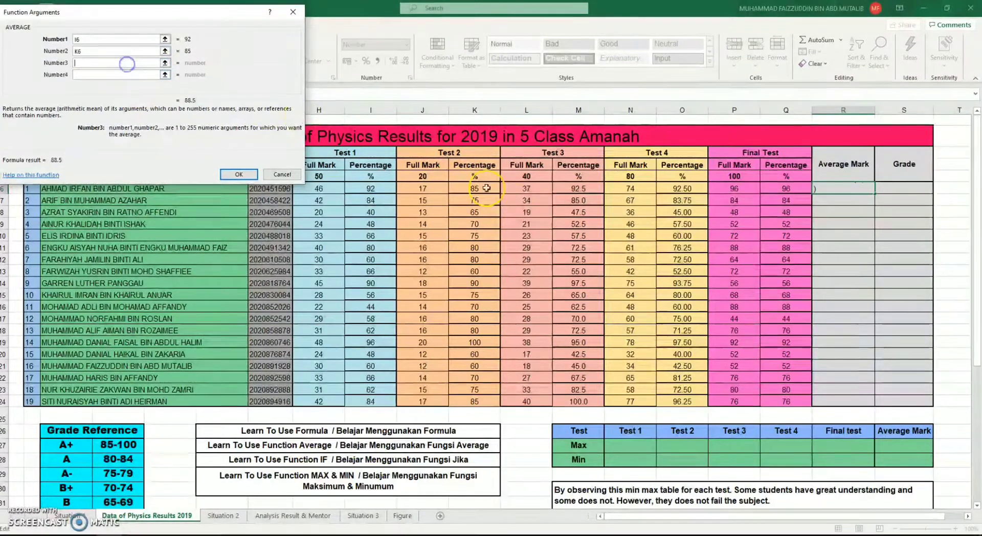
left_click(569, 188)
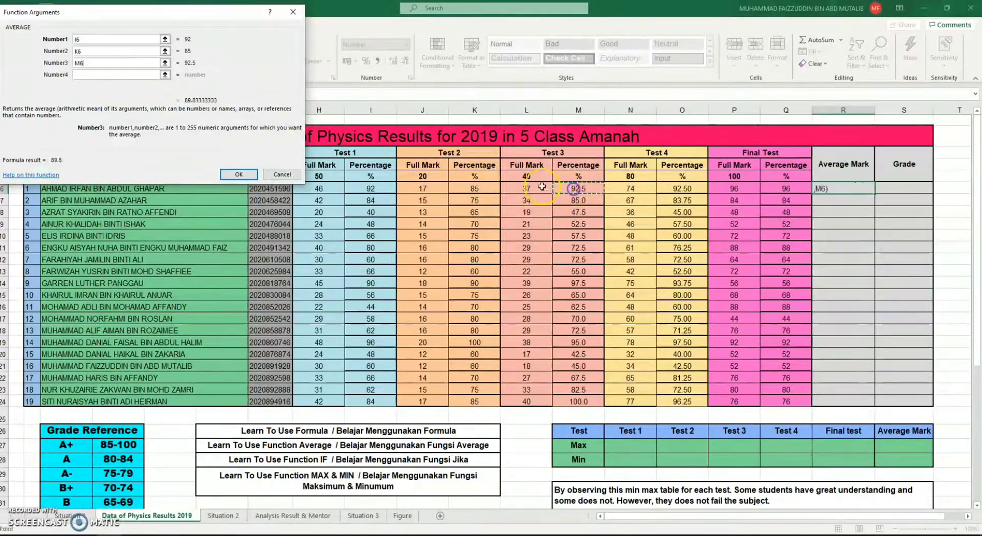
left_click(134, 74)
left_click(680, 190)
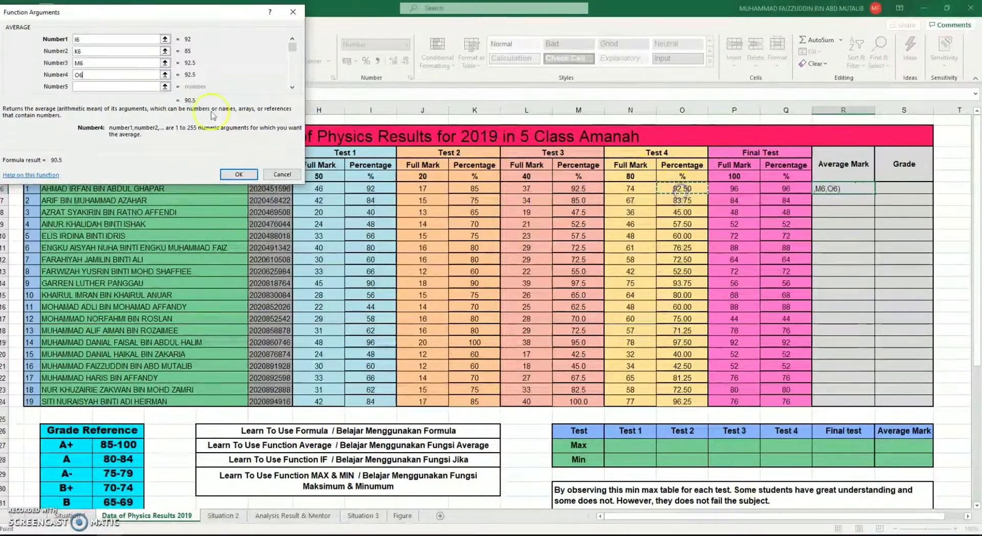
key("Tab")
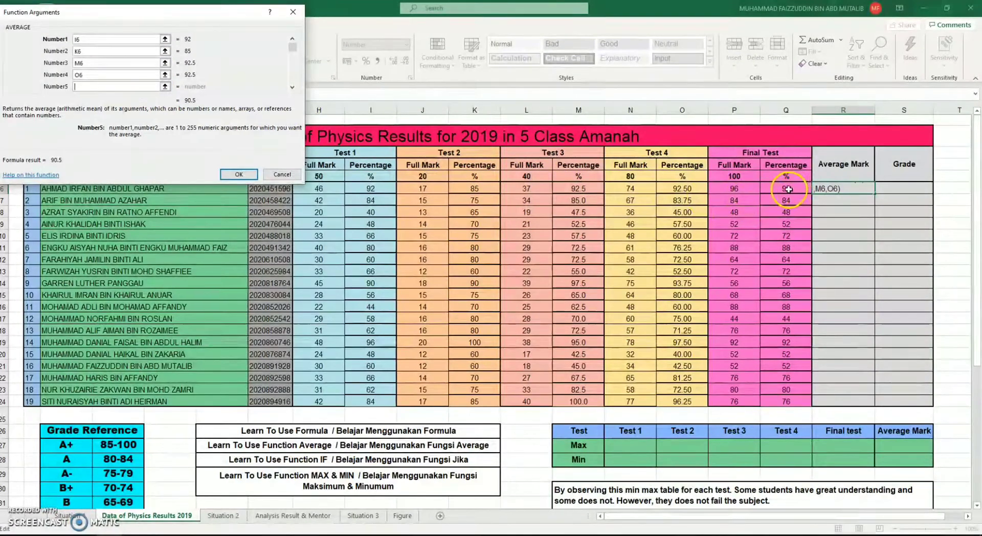
left_click(791, 190)
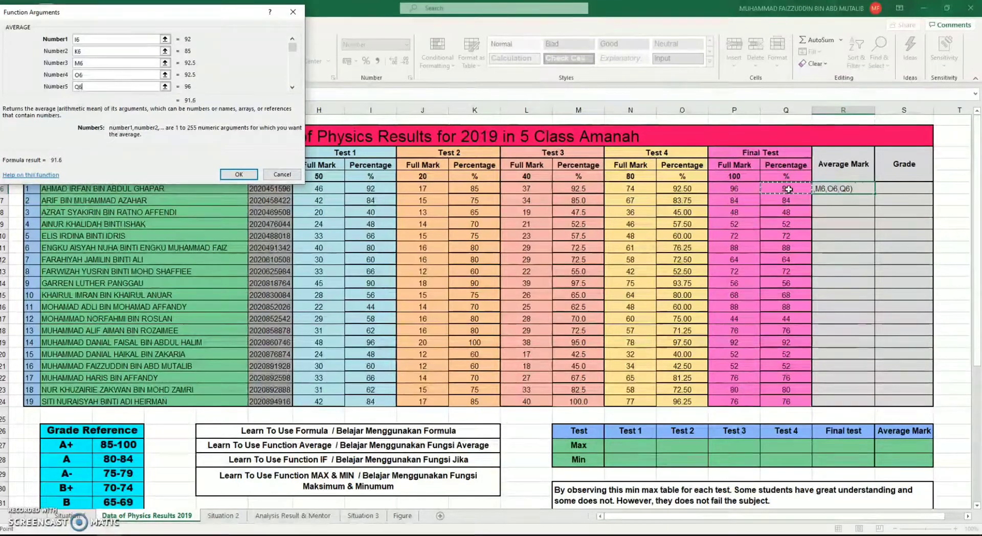
key("Return")
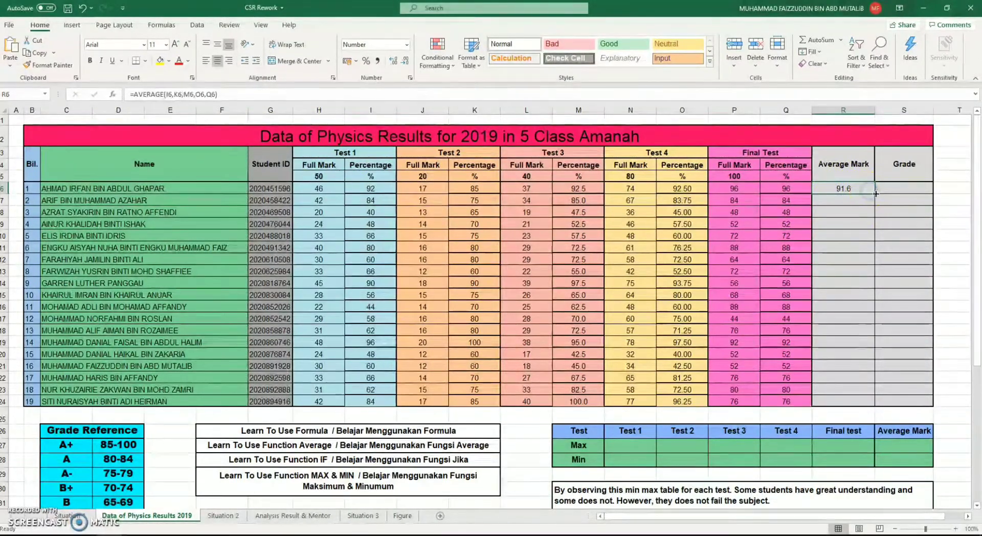
left_click_drag(876, 194, 870, 410)
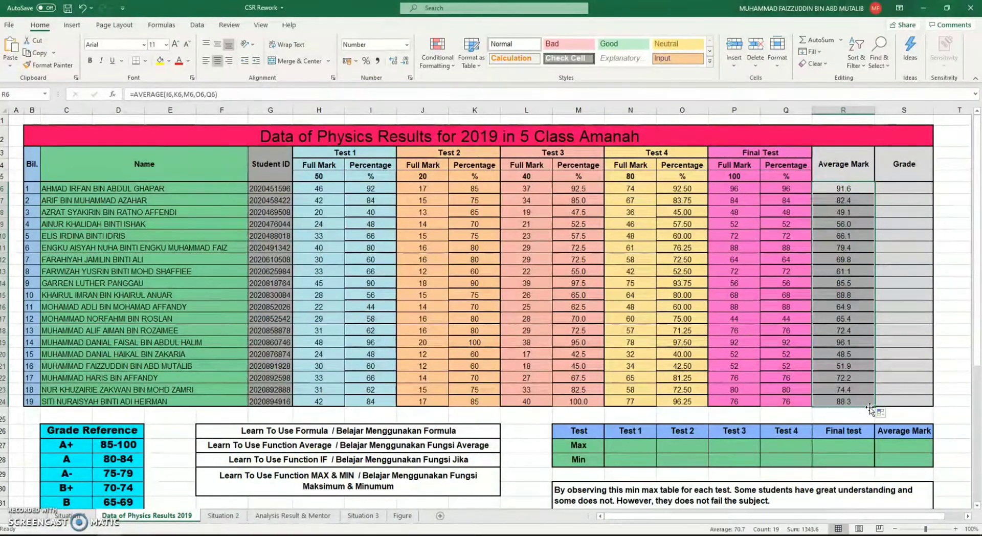
Point out the first Grade cell S6 and highlight the words Function IF in the list of learning topics
left_click(909, 190)
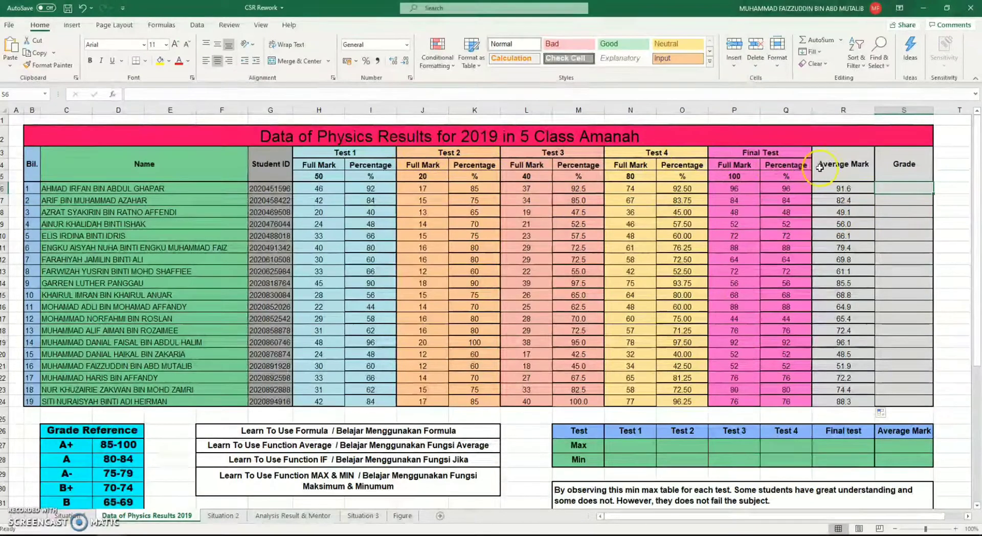
left_click(384, 459)
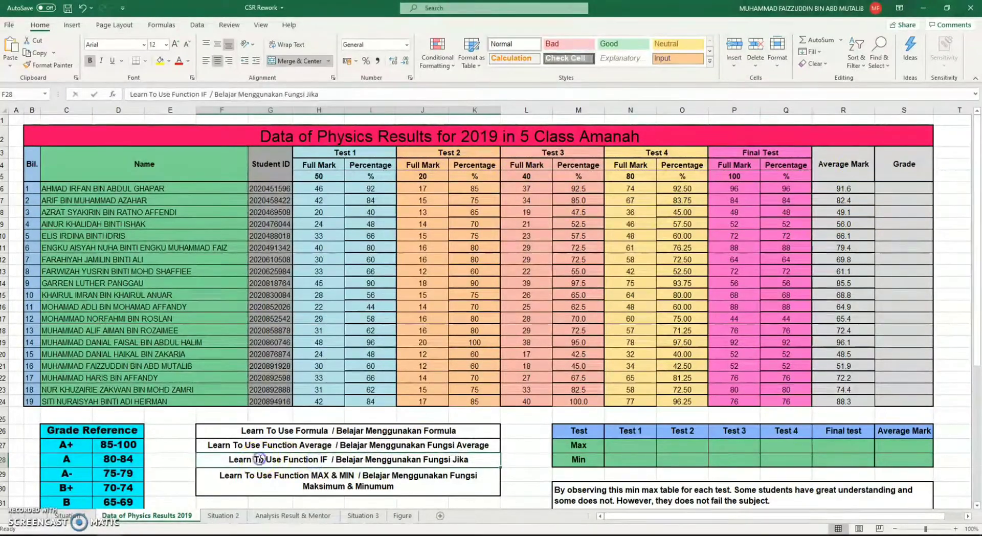
double_click(275, 460)
left_click(288, 460)
left_click_drag(307, 460, 328, 460)
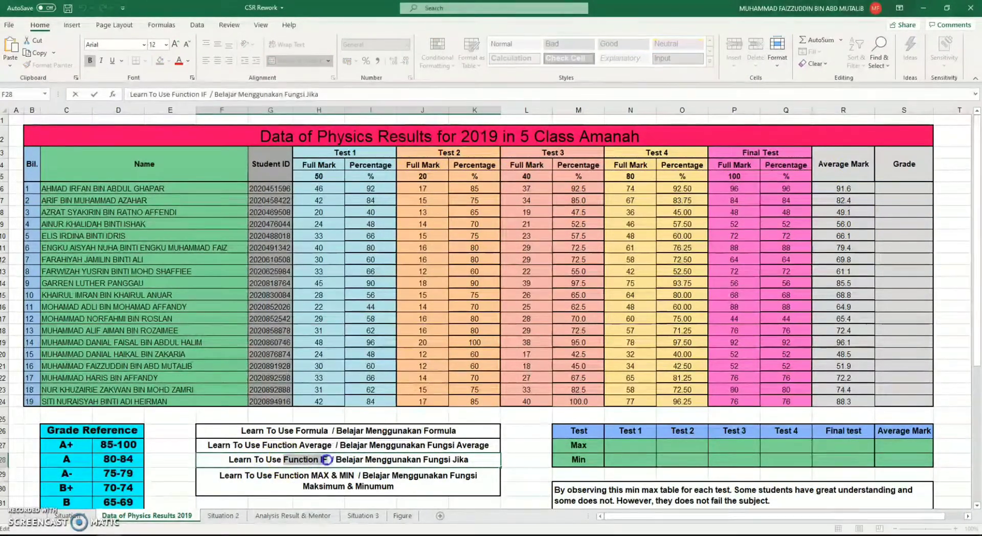
Examine the Grade Reference table below the results, highlighting the whole table and the A+ row
left_click(300, 462)
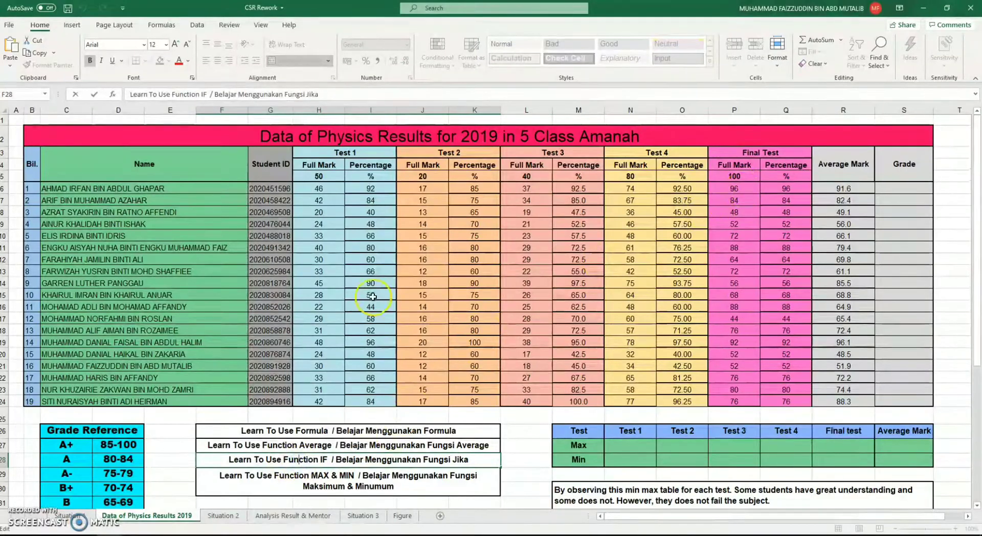
left_click(901, 190)
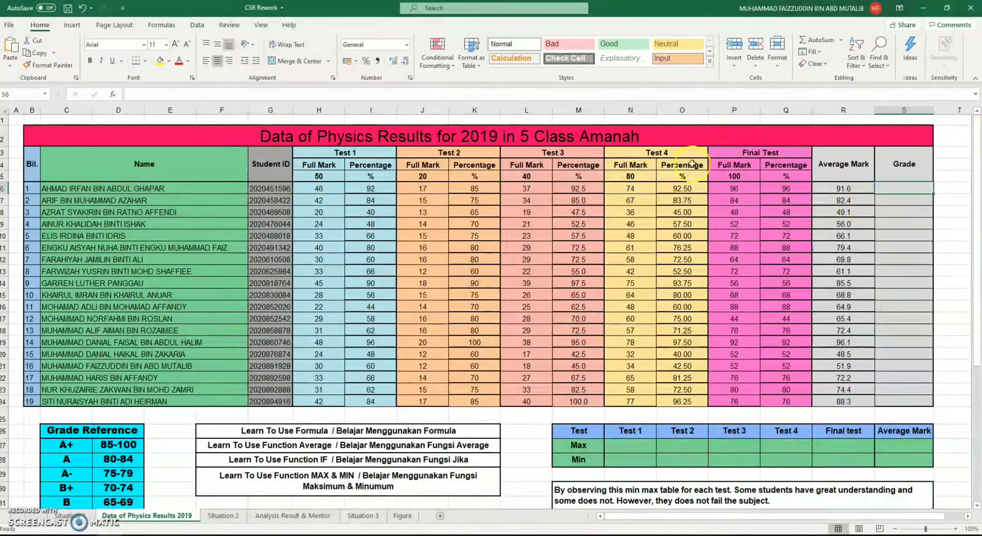
scroll(225, 396, "down", 4)
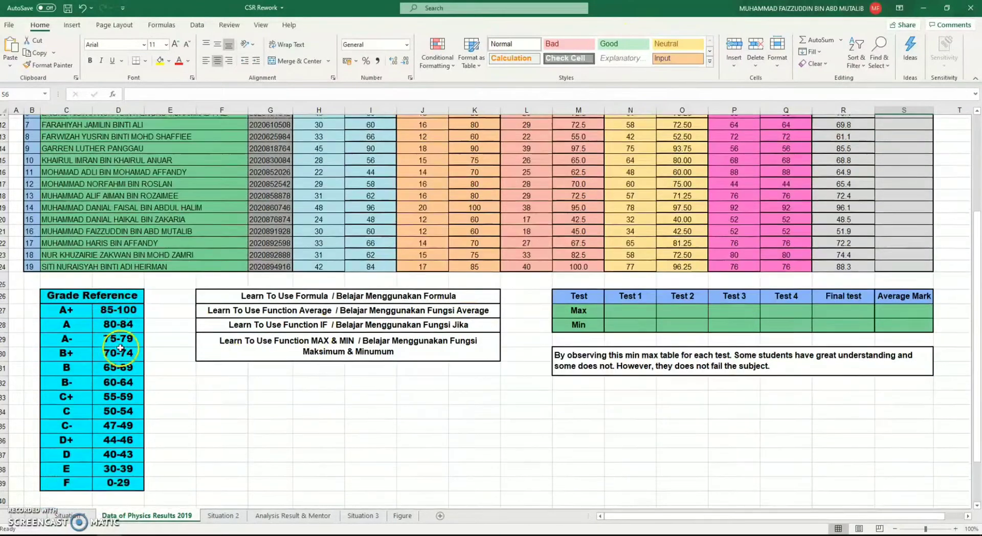
scroll(120, 348, "down", 1)
left_click_drag(49, 281, 110, 470)
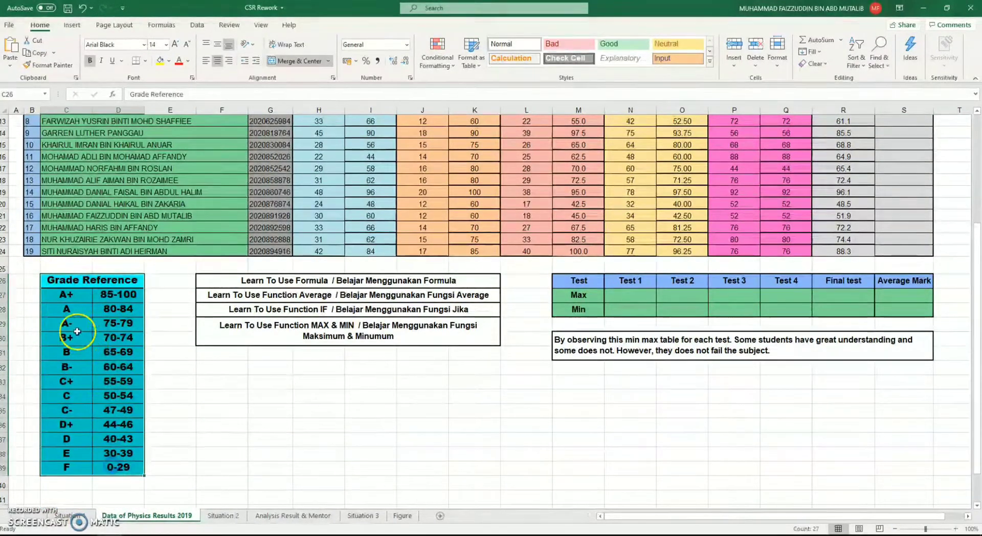
left_click(74, 306)
left_click(74, 298)
left_click(78, 297)
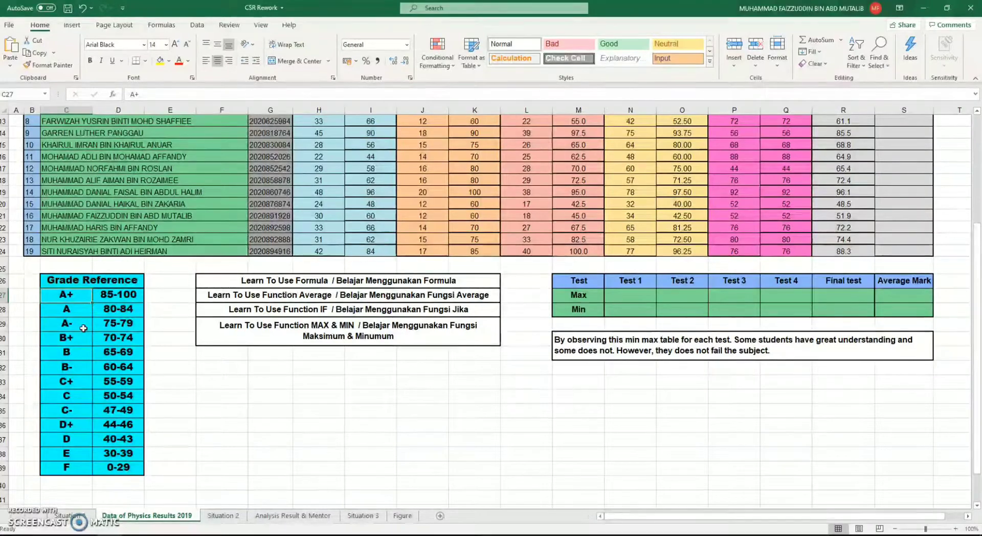
Examine the B to F rows of the Grade Reference table and return to the first Grade cell S6
left_click(76, 353)
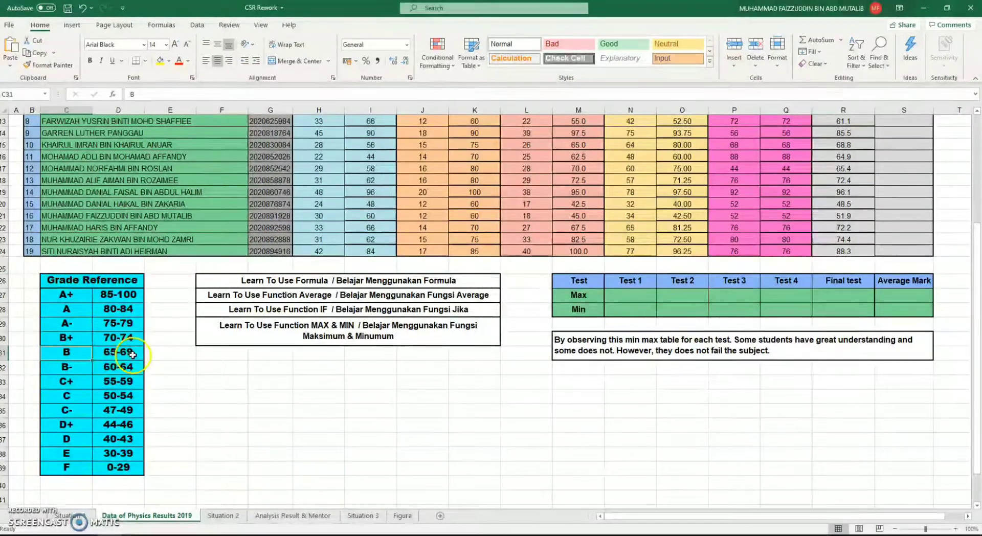
left_click(75, 371)
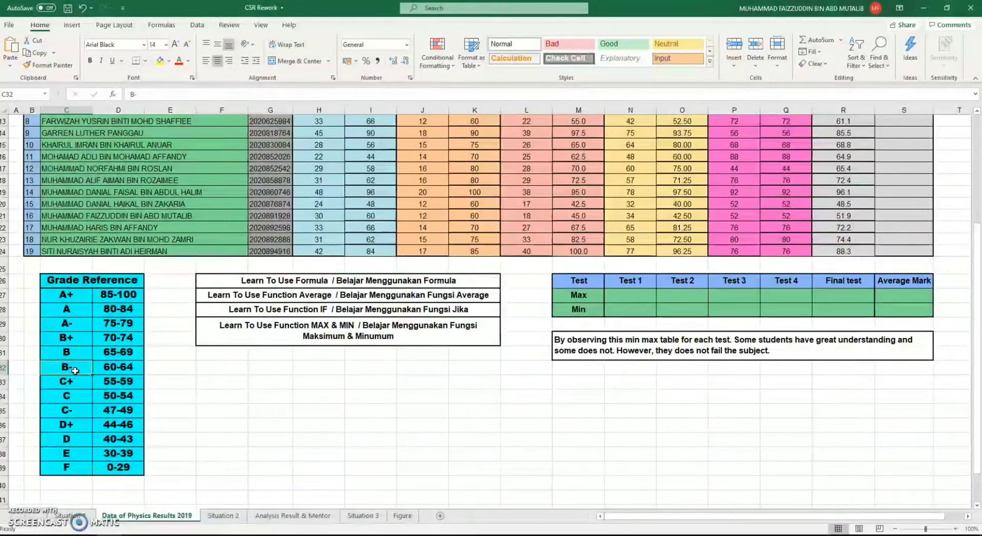
left_click(71, 381)
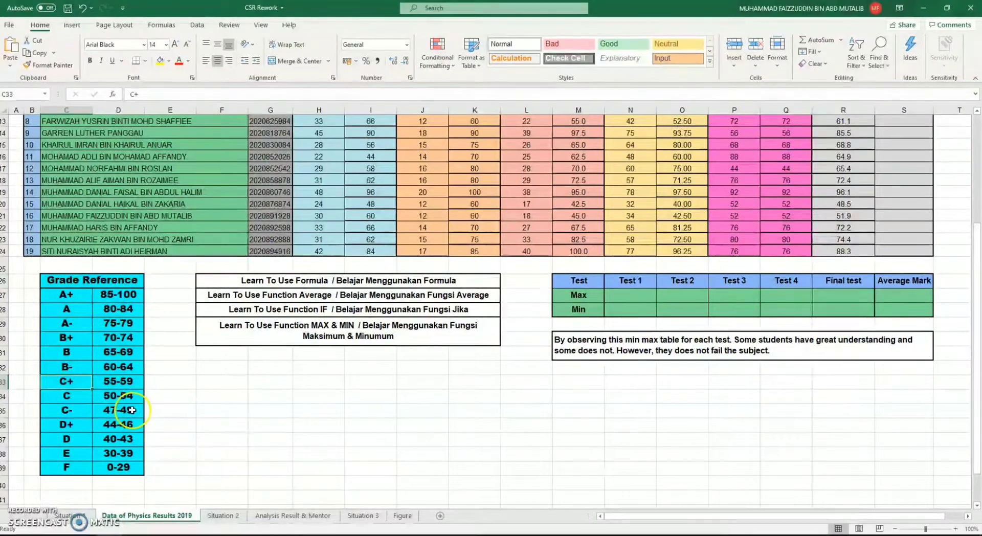
left_click(75, 427)
left_click(116, 428)
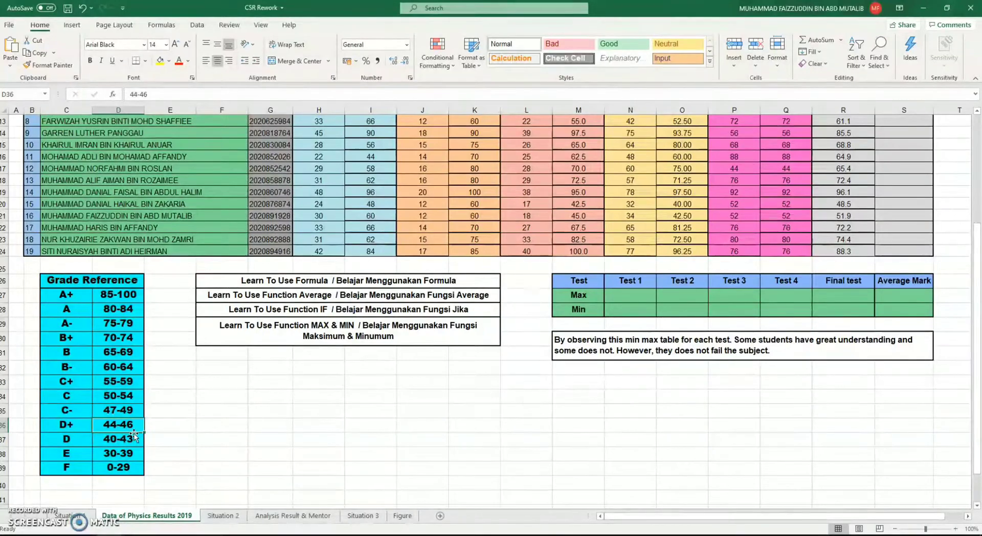
left_click(121, 467)
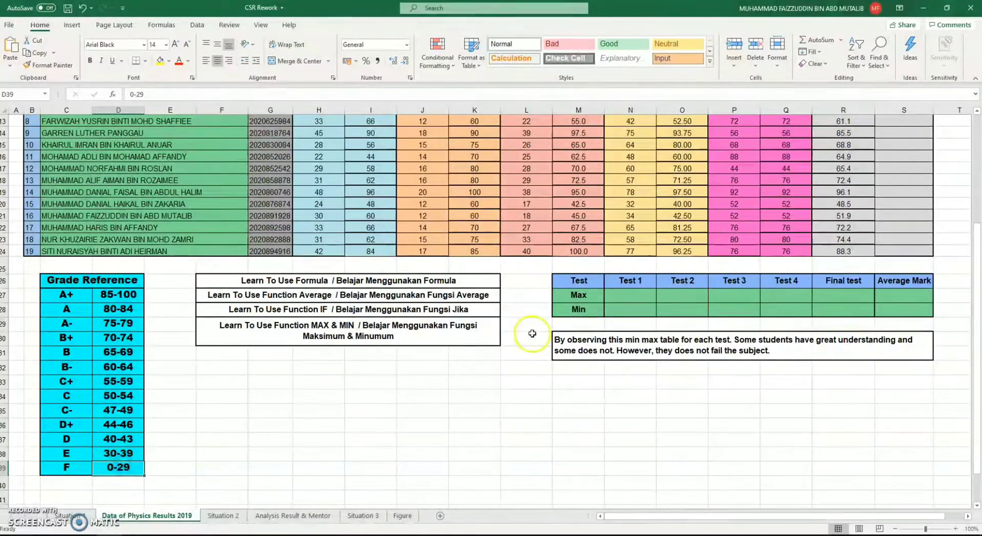
scroll(532, 334, "up", 4)
left_click(899, 188)
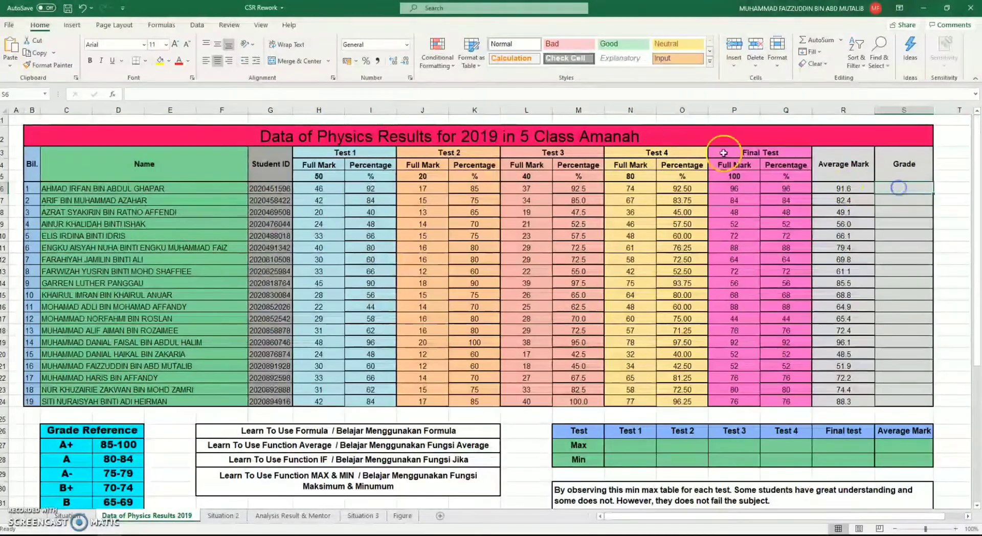
left_click(139, 96)
type("=")
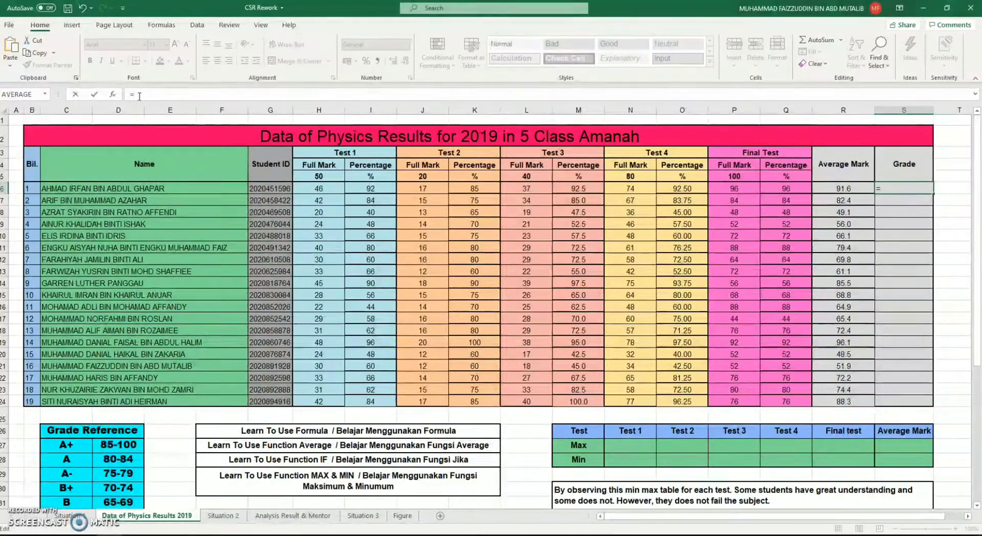
type("IF")
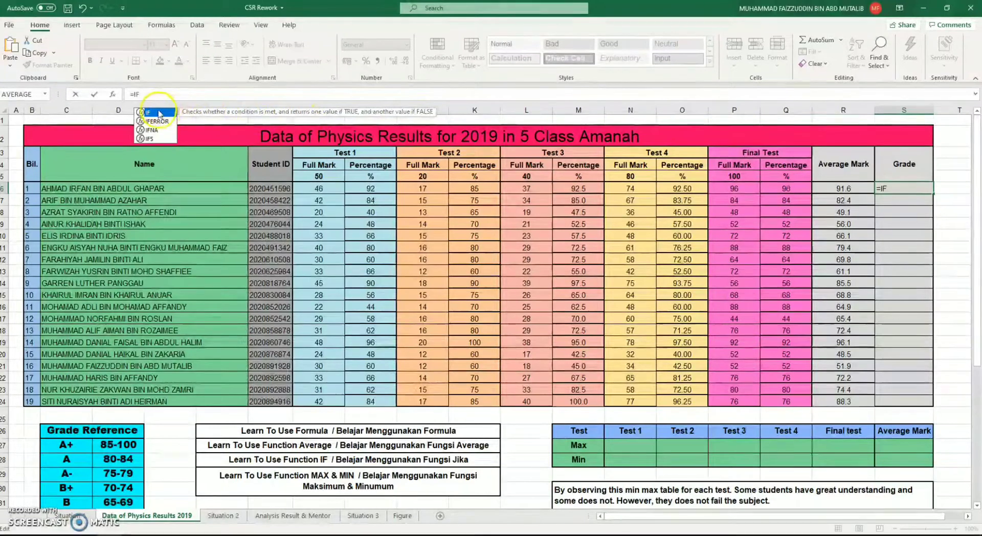
key("Escape")
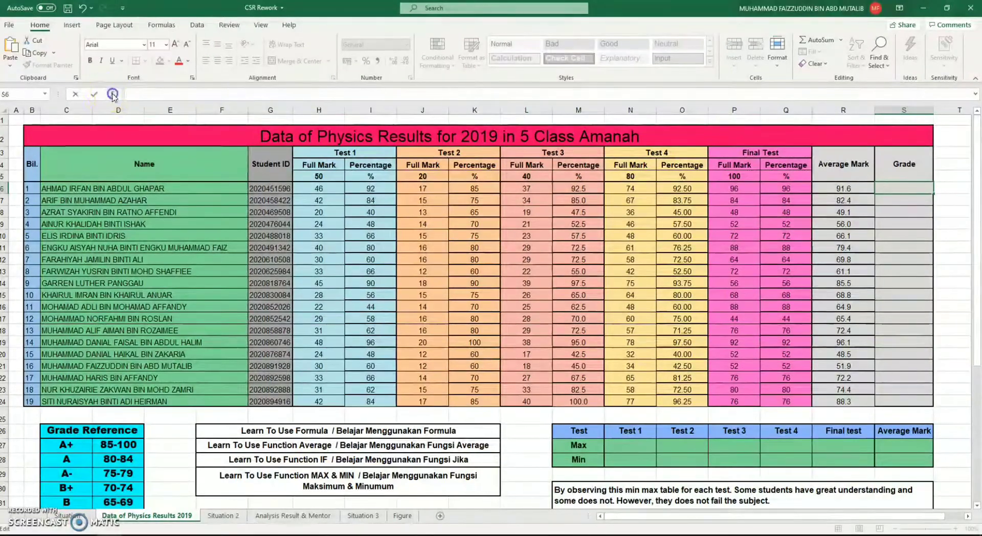
Search the function library for IF and open that function's arguments for S6
left_click(112, 94)
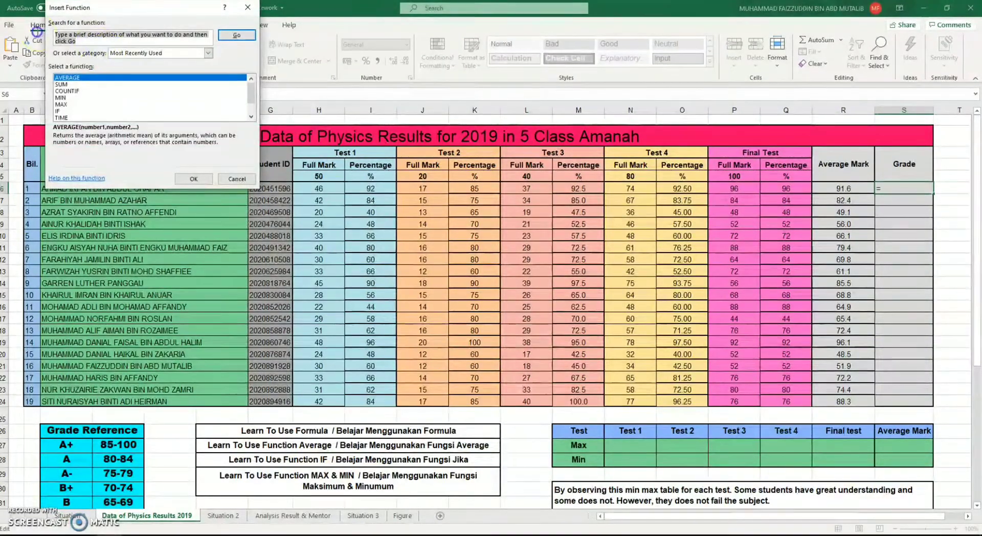
type("IF")
key("Return")
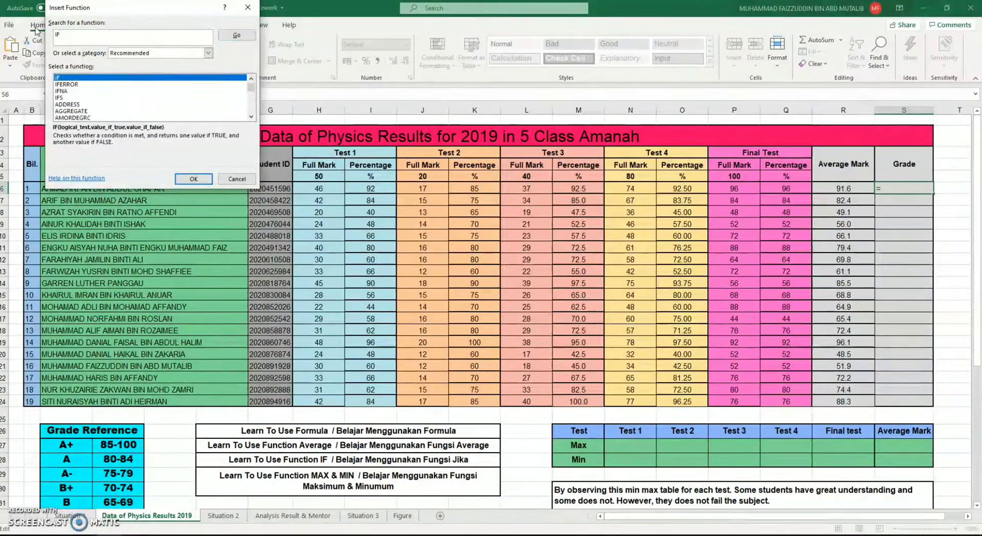
double_click(71, 78)
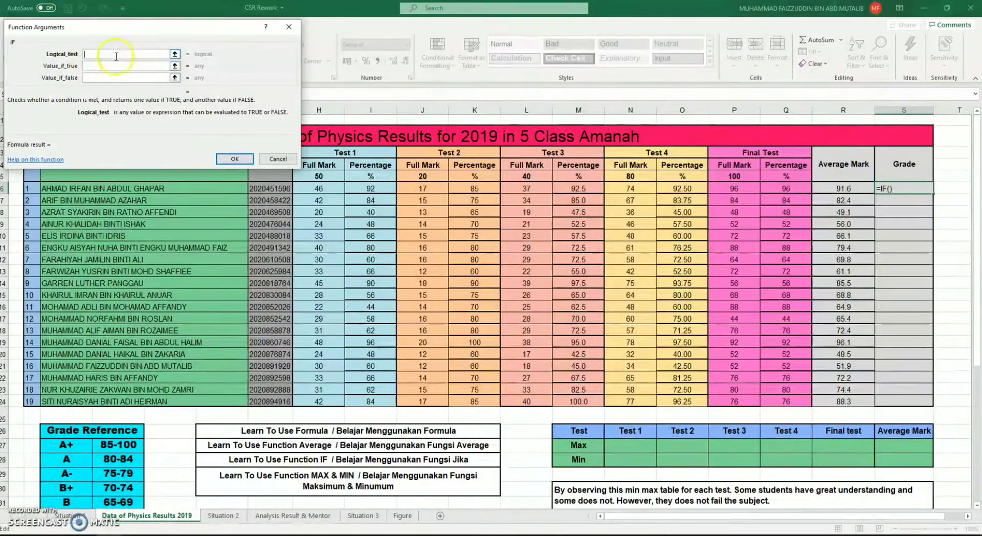
Point out the Logical_test, Value_if_true and Value_if_false arguments of the IF function
left_click(99, 54)
left_click(97, 66)
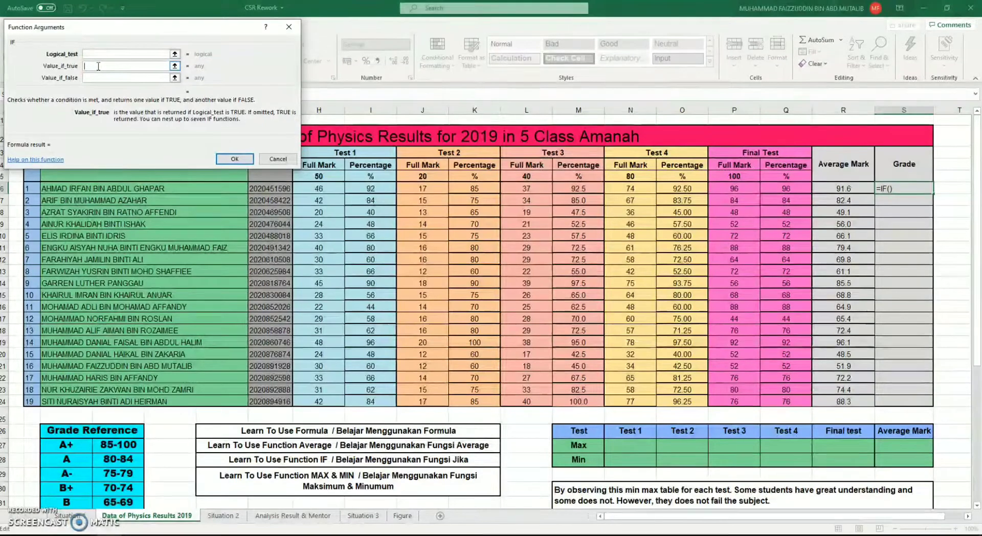
left_click(95, 77)
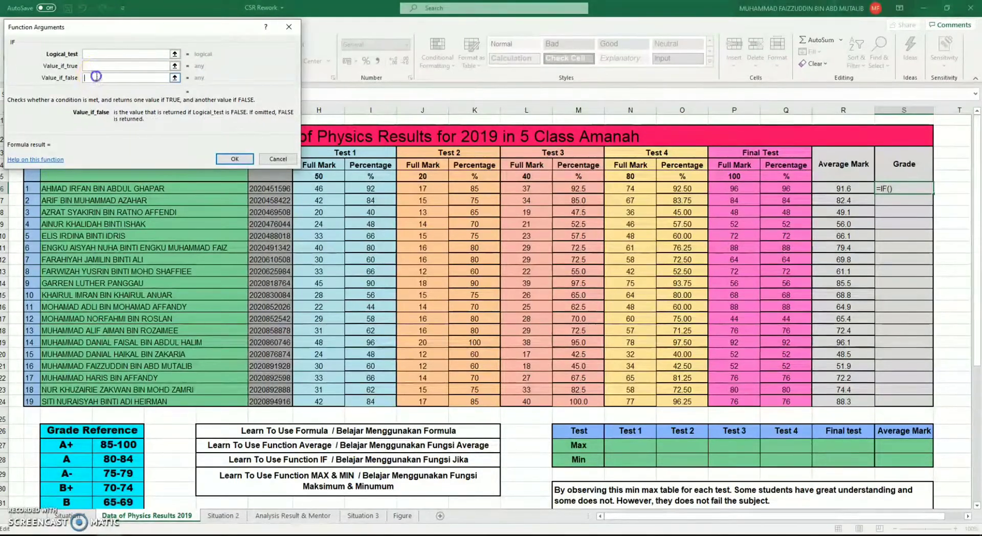
left_click(98, 54)
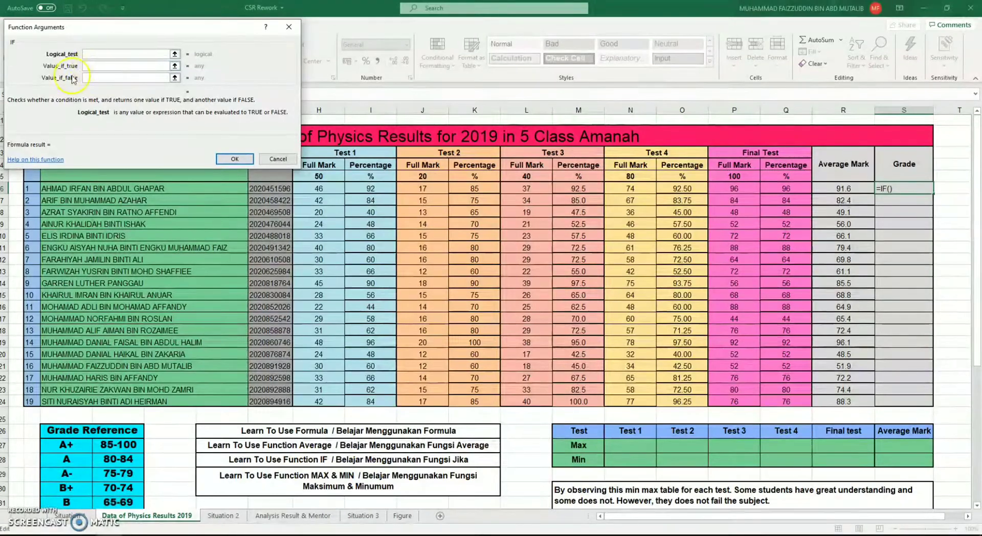
left_click(87, 77)
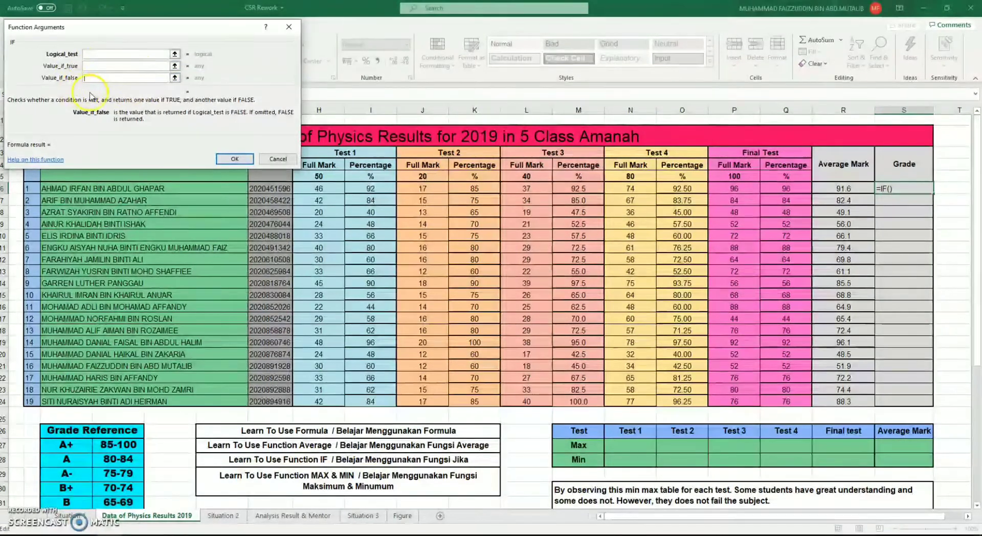
left_click(105, 77)
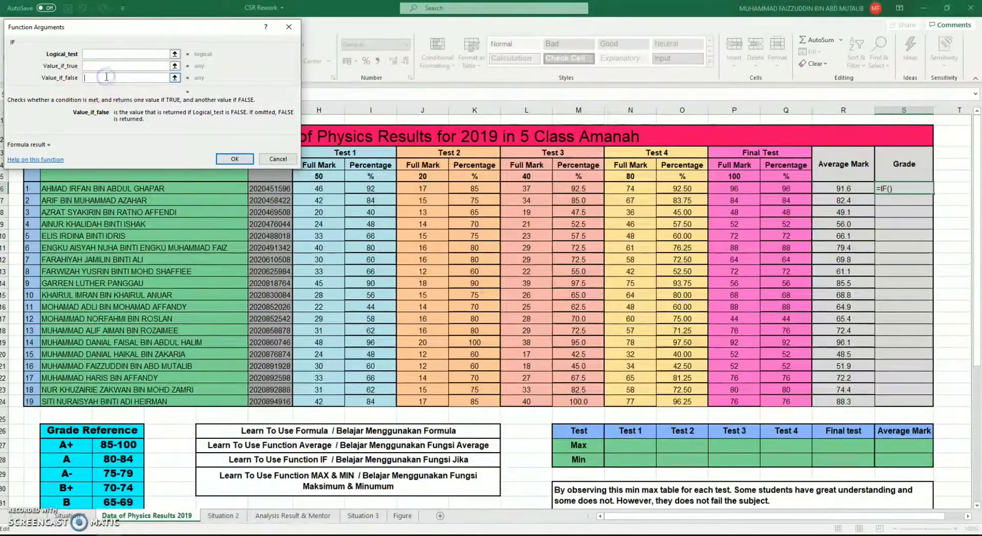
Try False Fail as the Value_if_false argument, clear it and cancel the IF function arguments
type("False Fai")
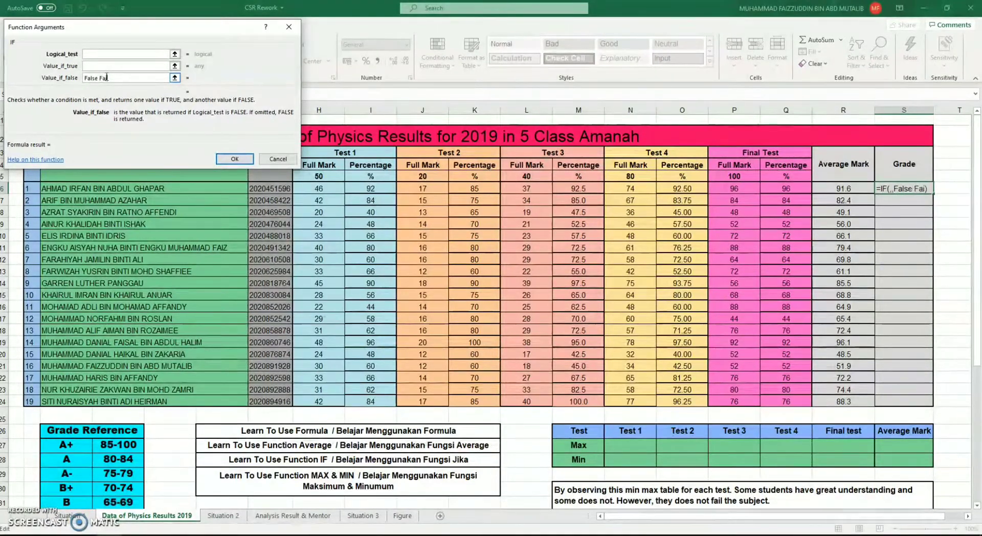
type("l")
left_click(135, 79)
left_click_drag(131, 80, 75, 78)
key("BackSpace")
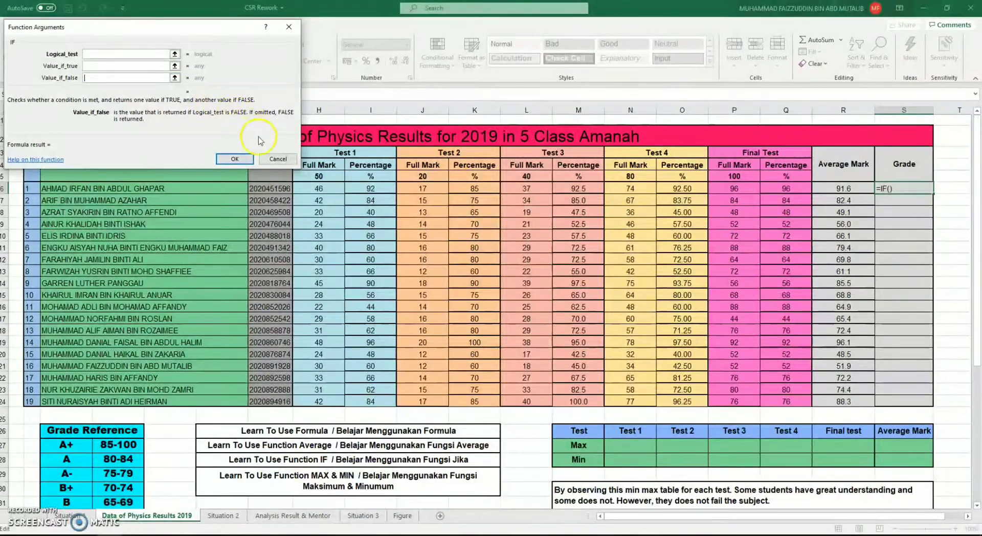
left_click(271, 159)
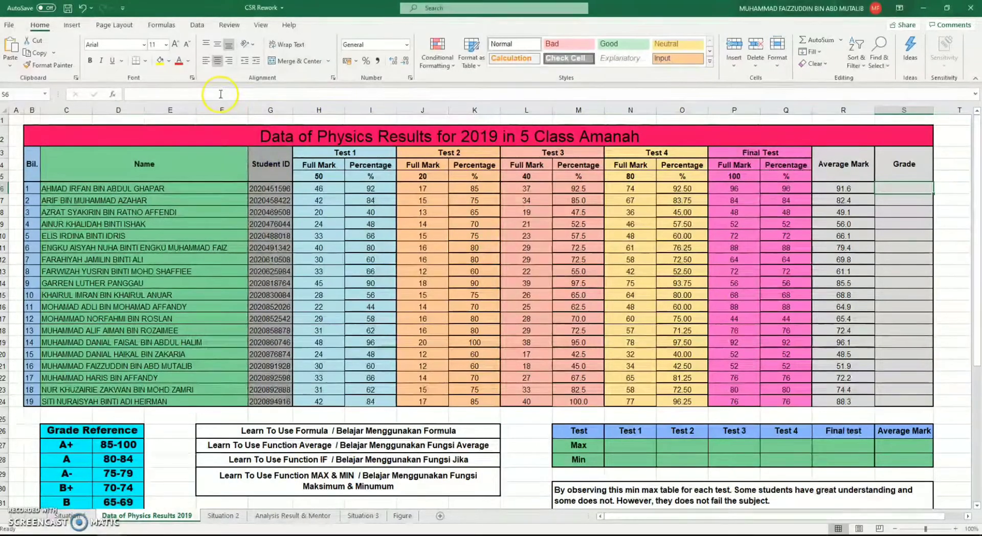
Begin an IF formula in S6 with the logical test R6>=85 for the first student's average mark
type("=")
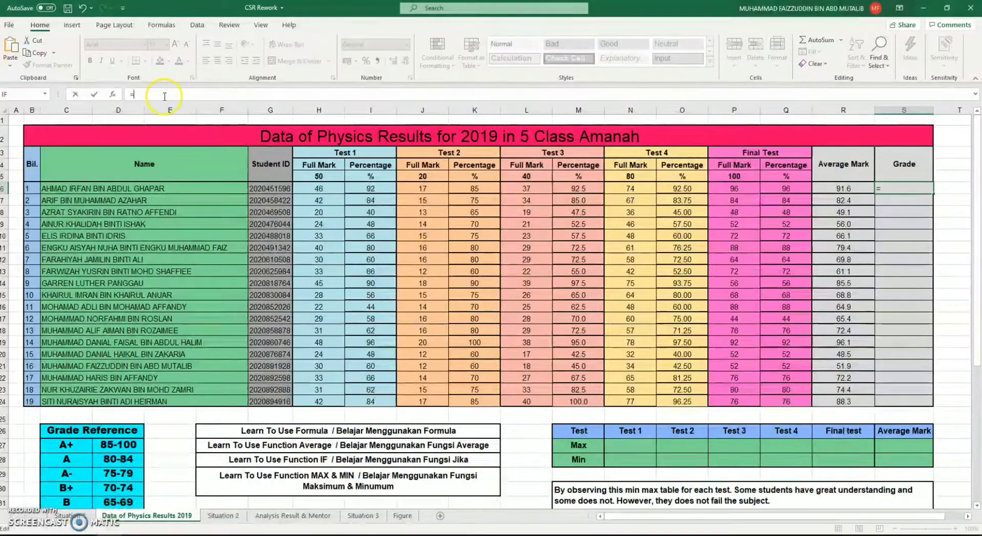
type("IF")
double_click(169, 113)
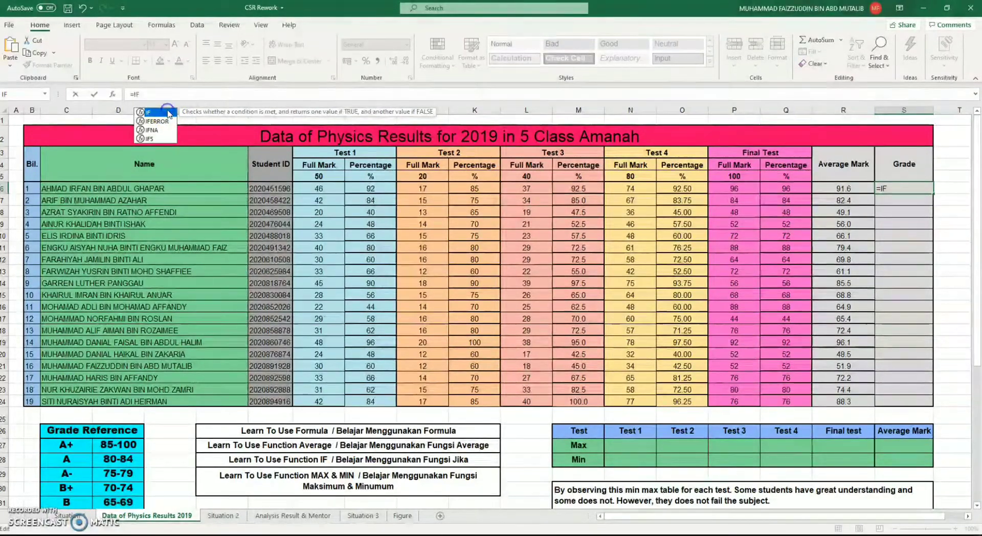
left_click(161, 96)
type("(")
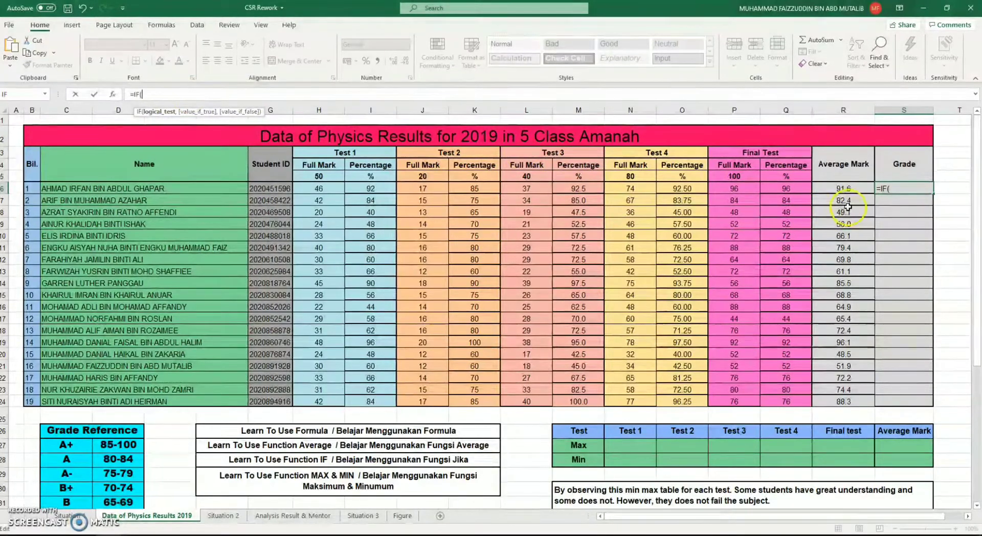
left_click(850, 190)
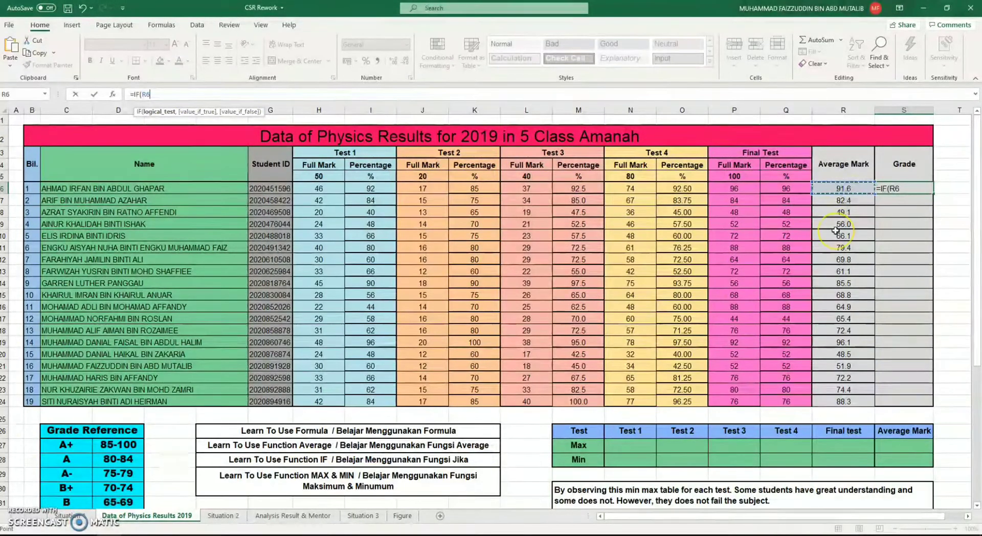
type(">=")
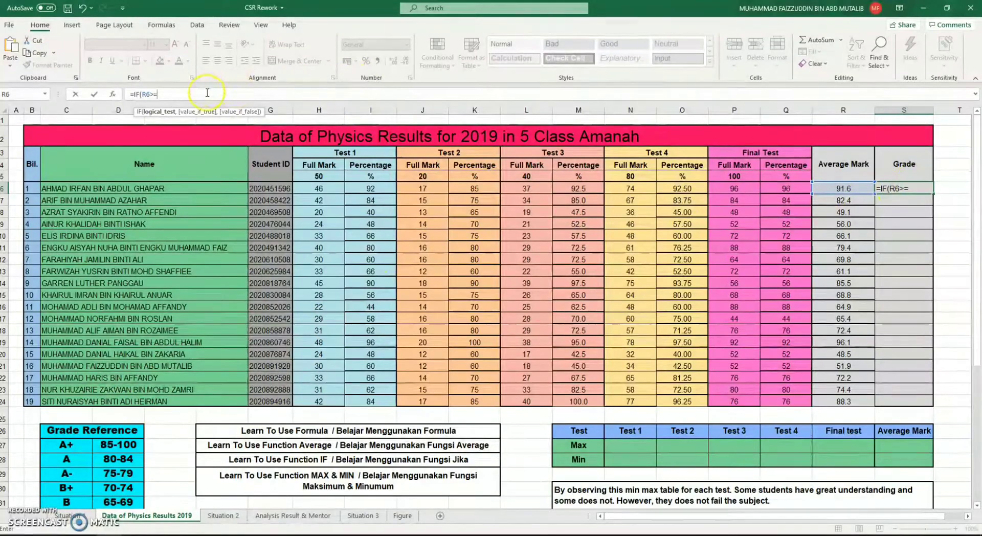
type("85")
type(",")
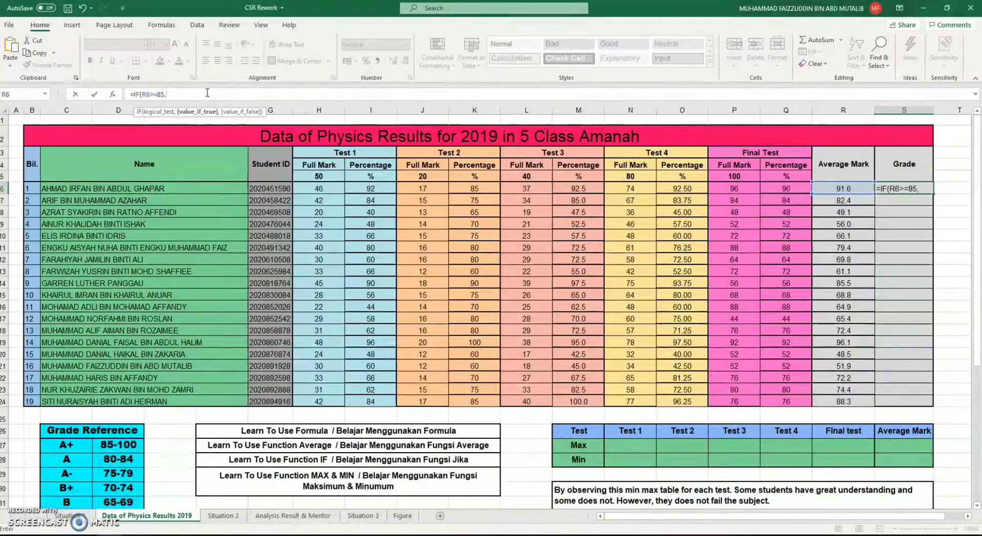
Add "A+" in quotation marks as the value if true in the S6 formula
type("A")
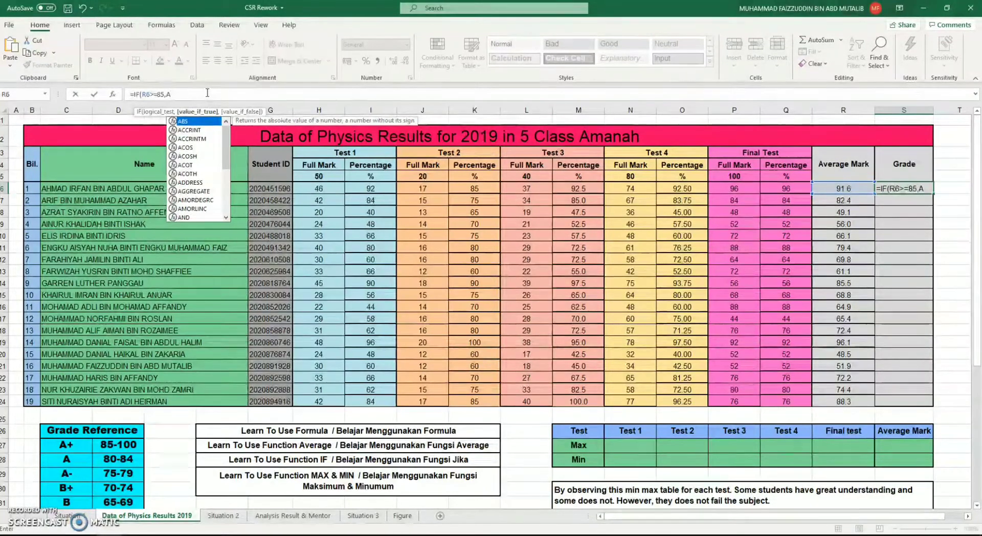
type("+")
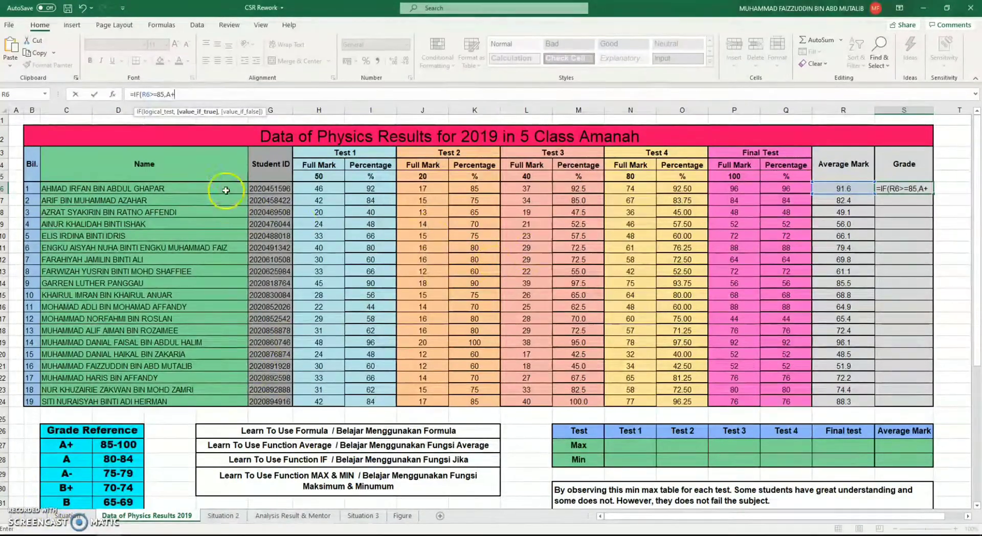
left_click(170, 94)
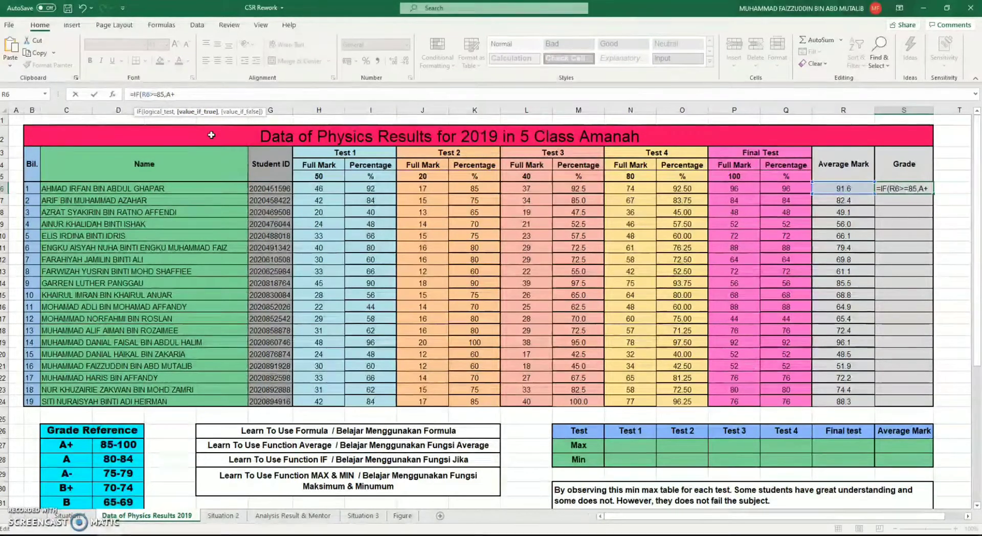
type("\"")
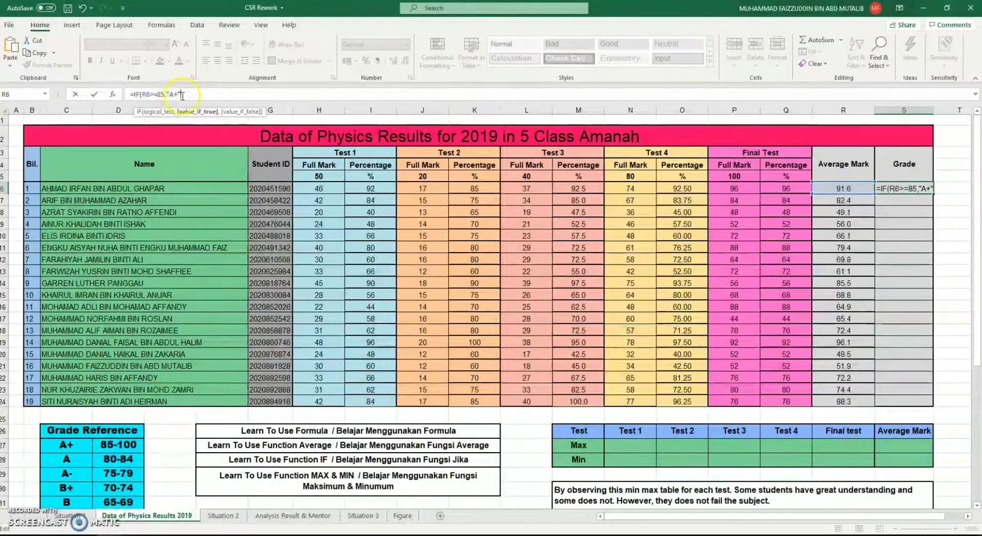
Review the logical test R6>=85, the quoted "A+" and the value_if_false argument of the S6 formula
left_click(179, 94)
type("\"")
left_click(168, 94)
left_click(190, 97)
left_click(258, 112)
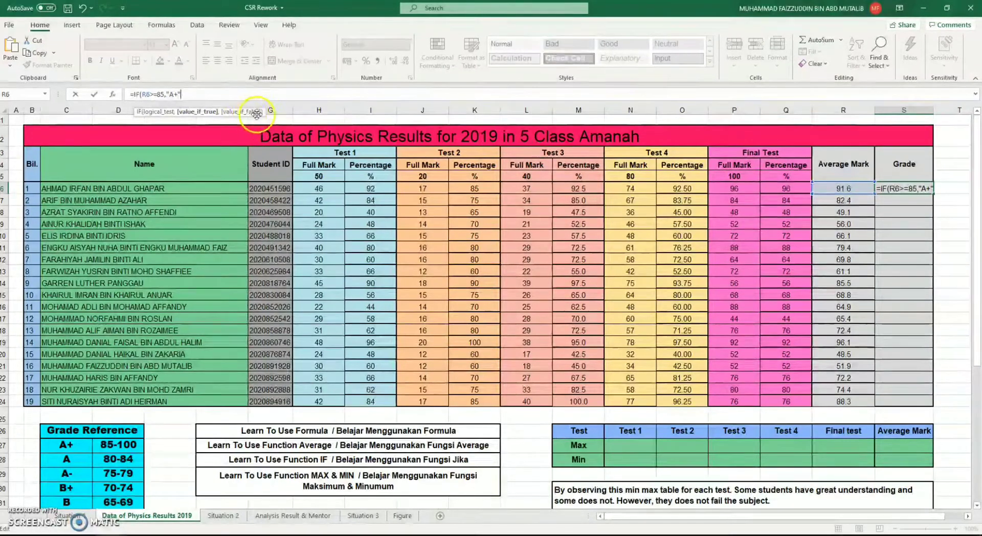
left_click(232, 95)
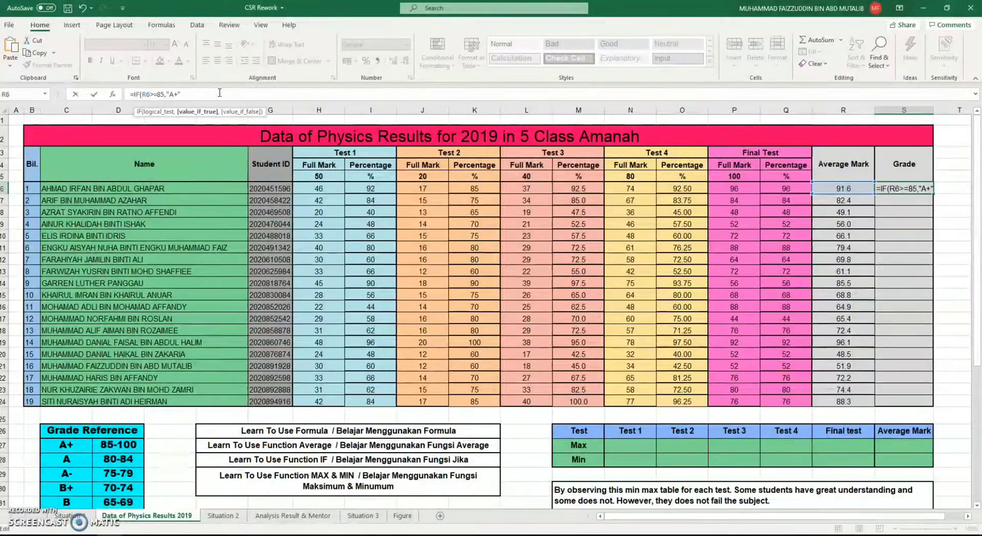
left_click(144, 92)
left_click_drag(141, 94, 170, 96)
left_click(174, 95)
Nest a second IF as the value if false in the S6 formula, returning "A" when R6>=80
type(",")
type("IF")
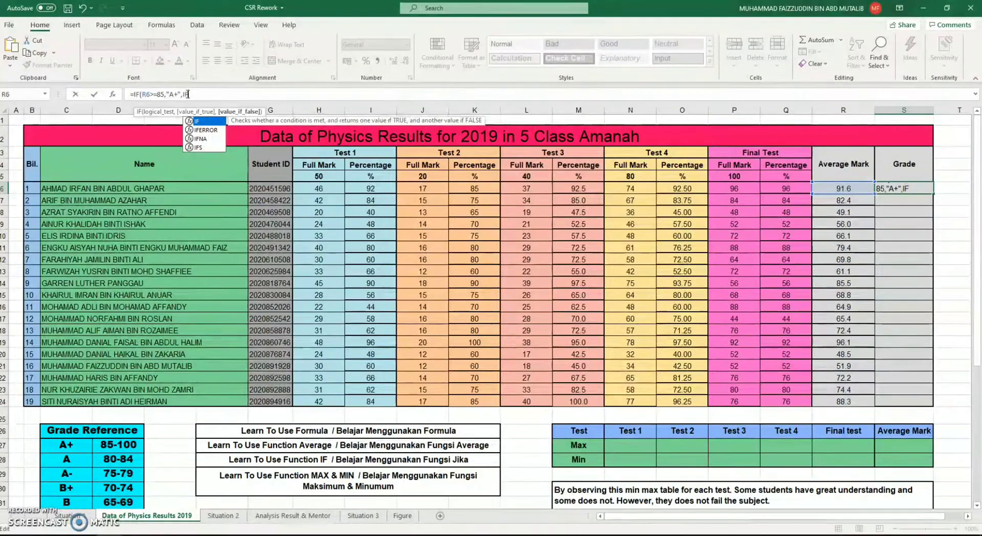
type("(")
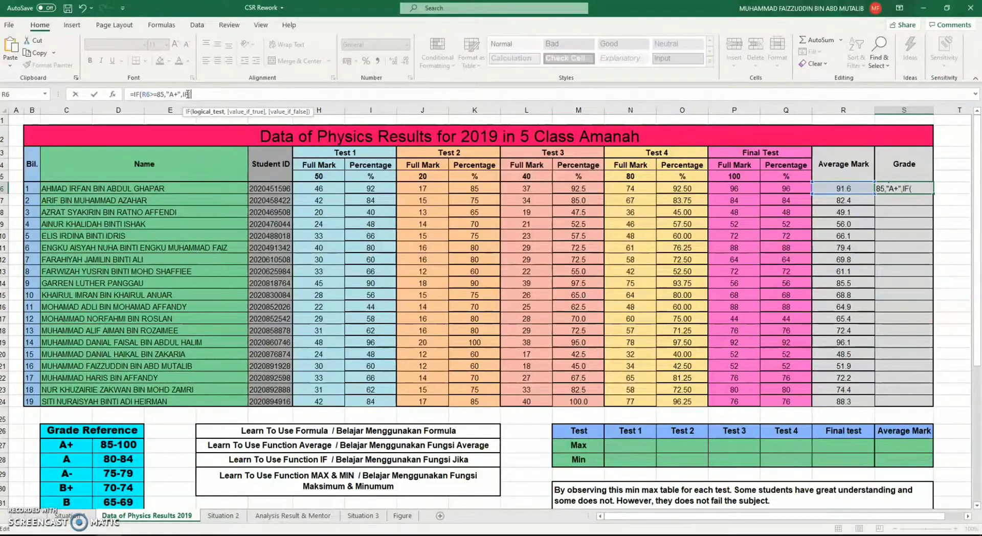
left_click(842, 188)
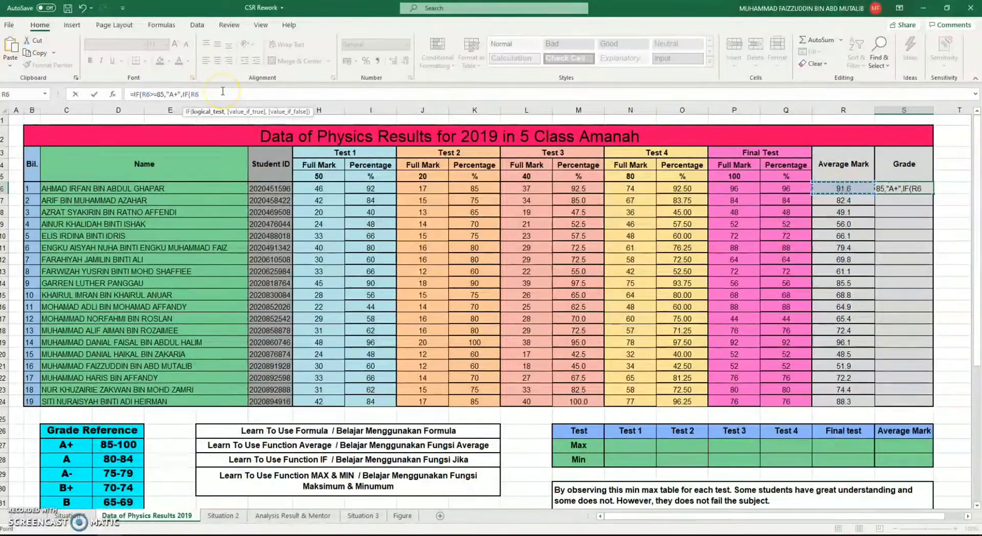
type(">=")
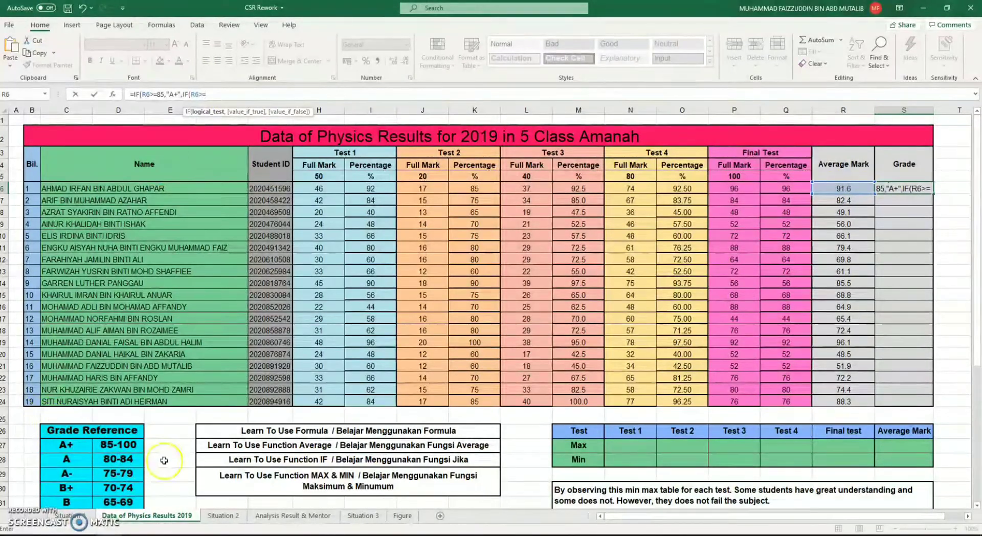
type("80")
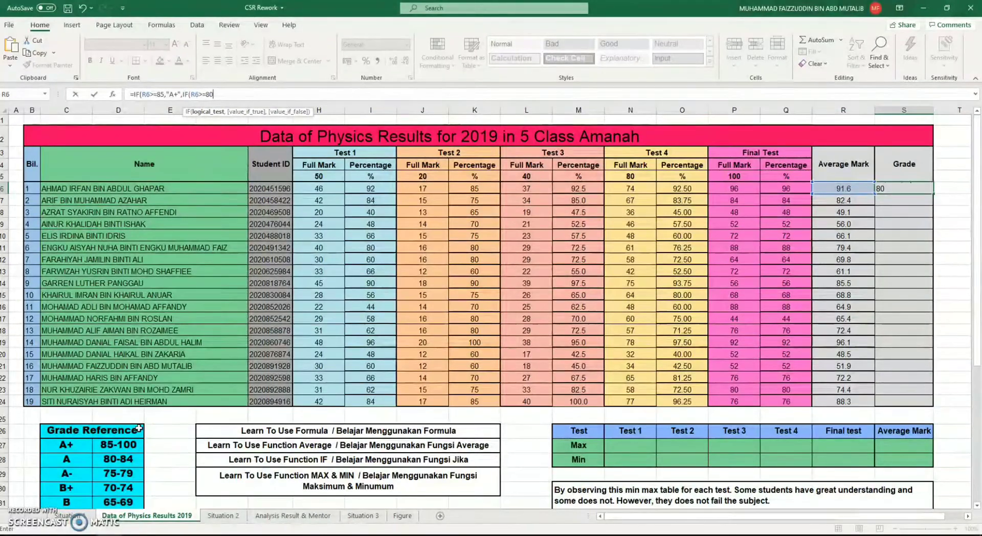
type(",\"")
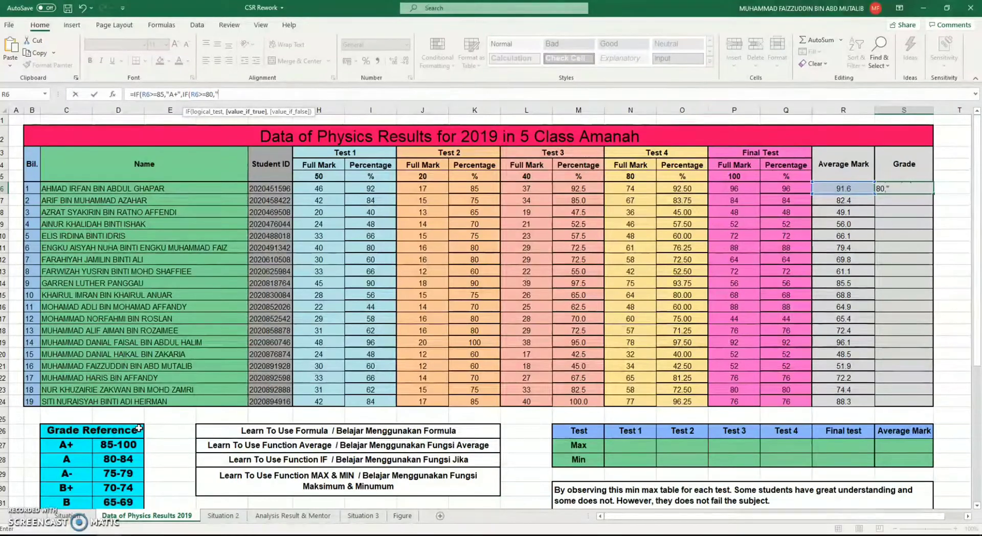
type("A\",")
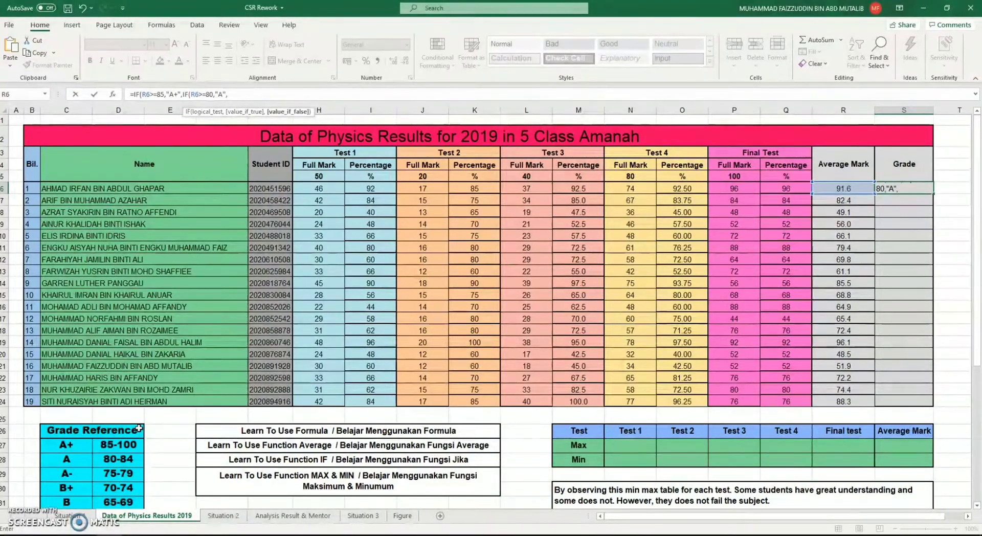
type("IF")
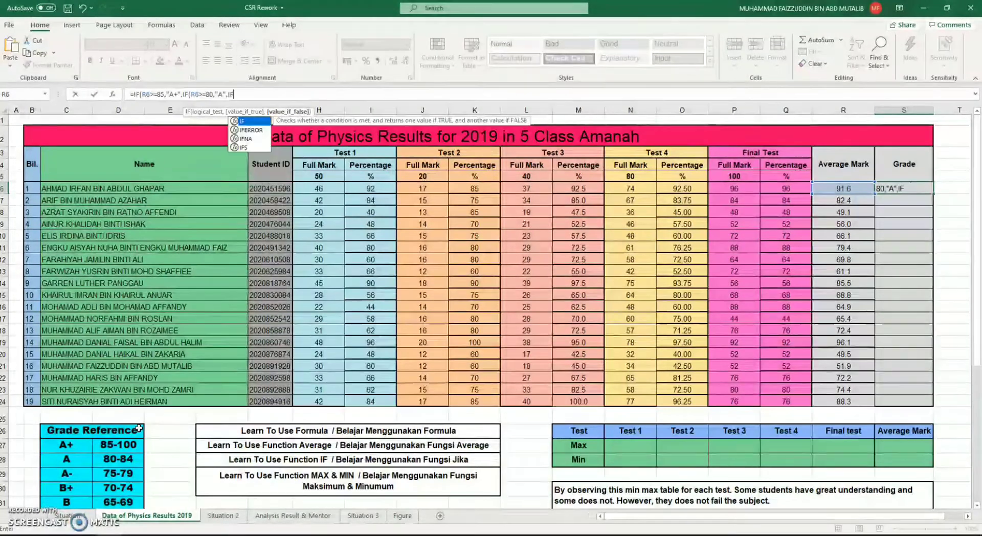
type("(")
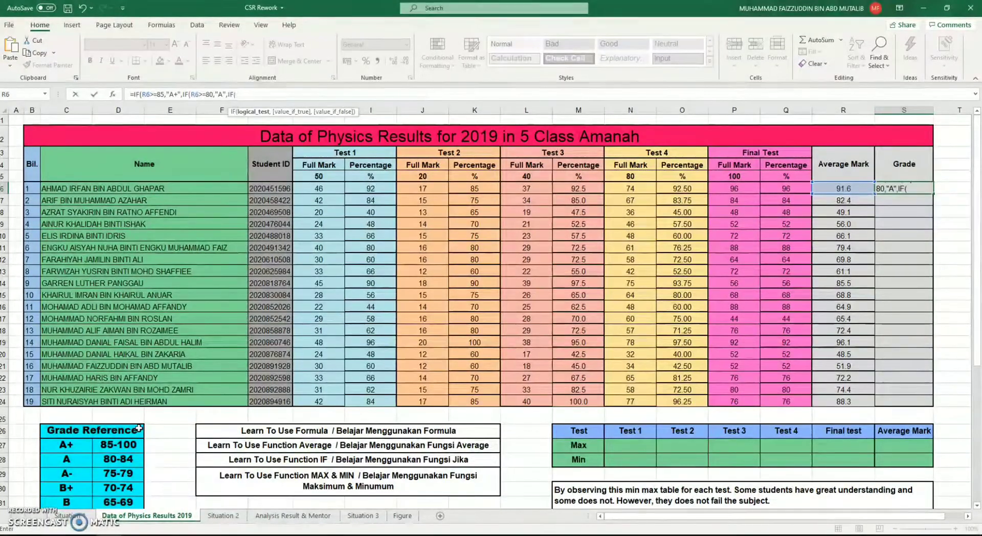
Nest a third IF as the next value if false in the S6 formula, returning "A-" when R6>=75
left_click(843, 189)
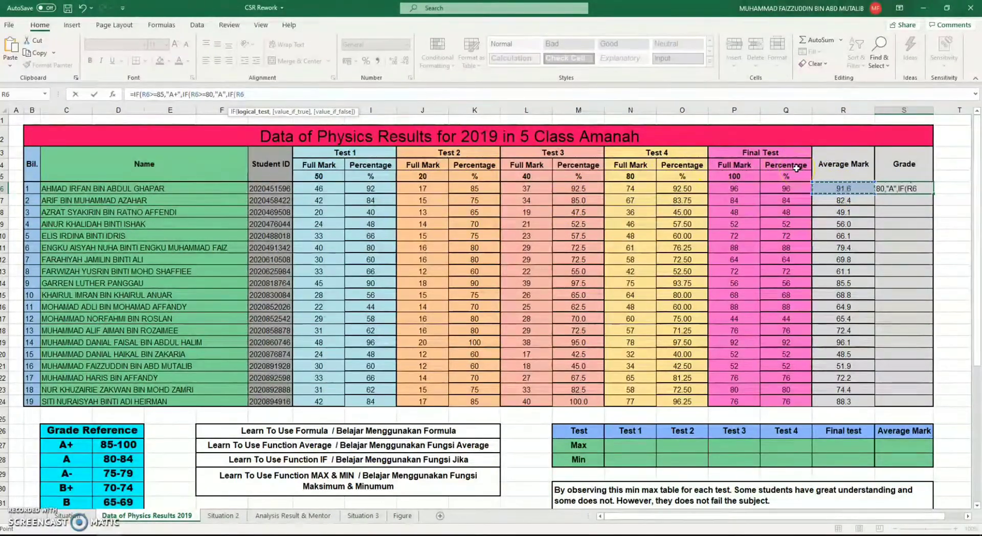
type(">=")
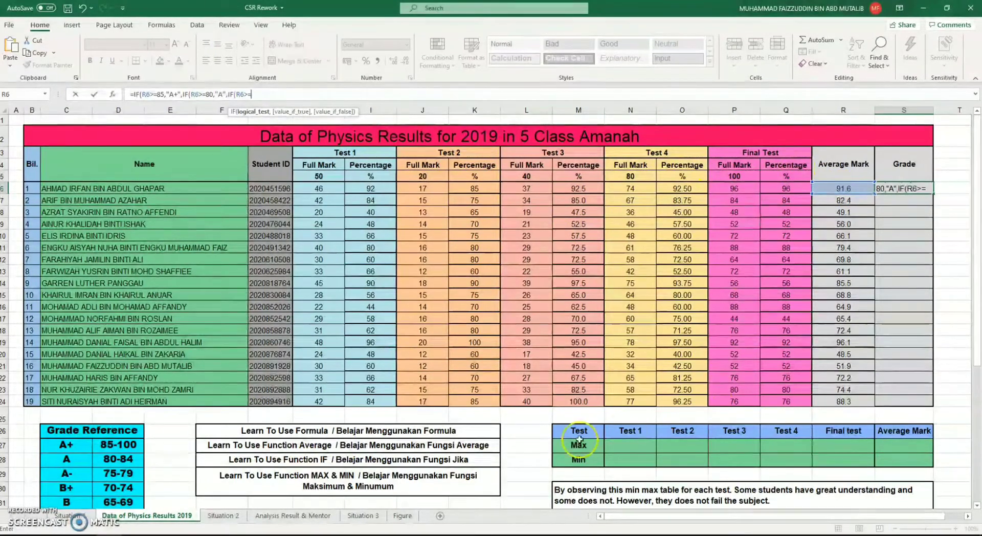
type("75")
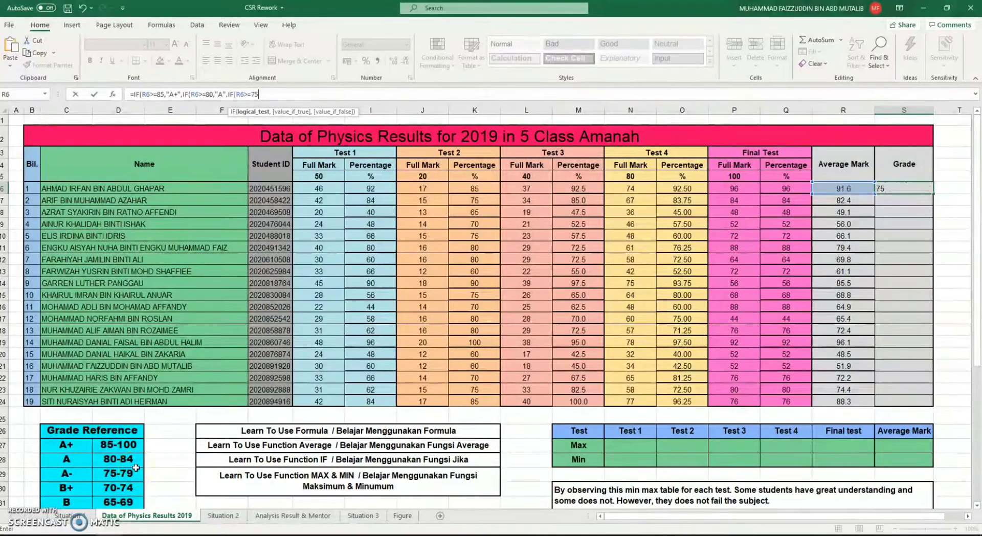
type(",\"")
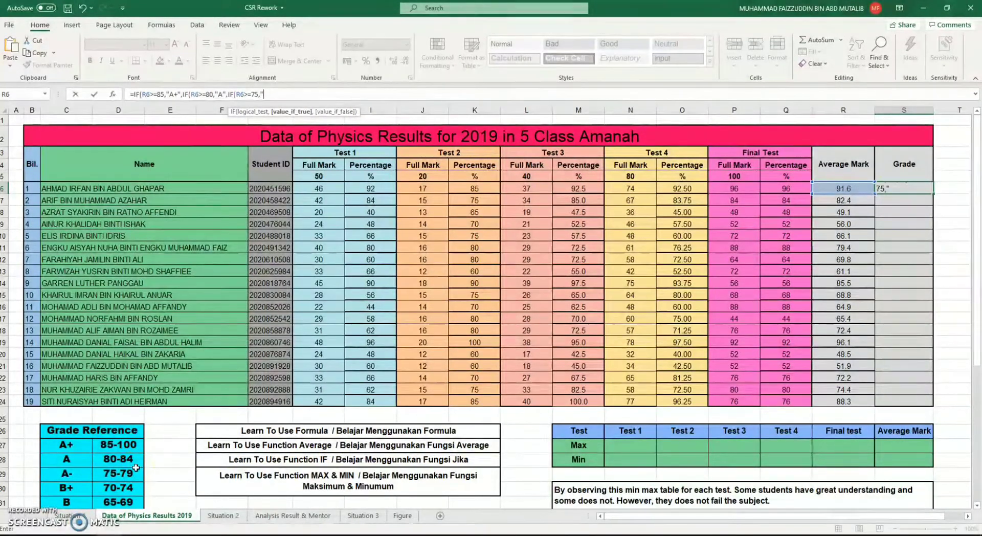
type("A-\"")
Nest a fourth IF as the next value if false in the S6 formula, with the logical test R6>=70
type(",")
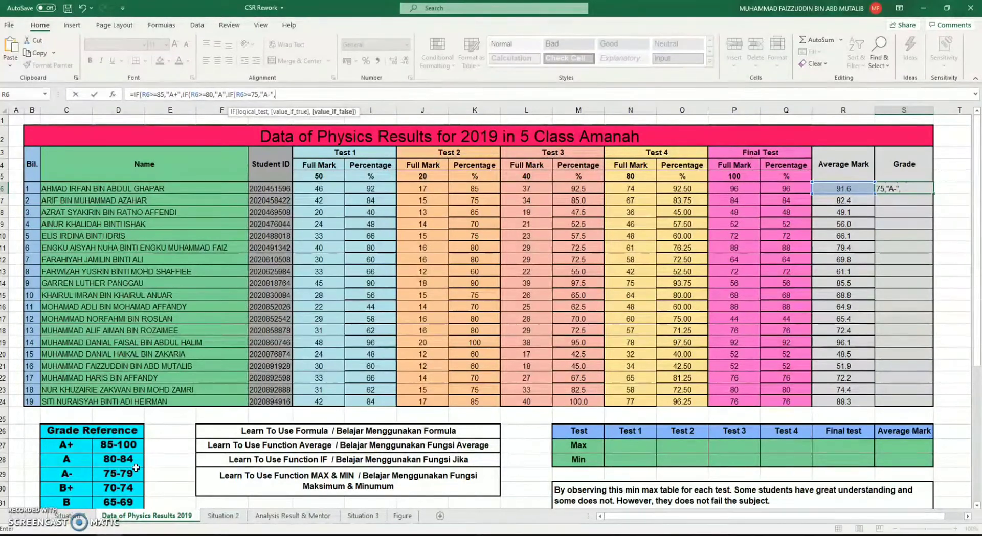
type("IF")
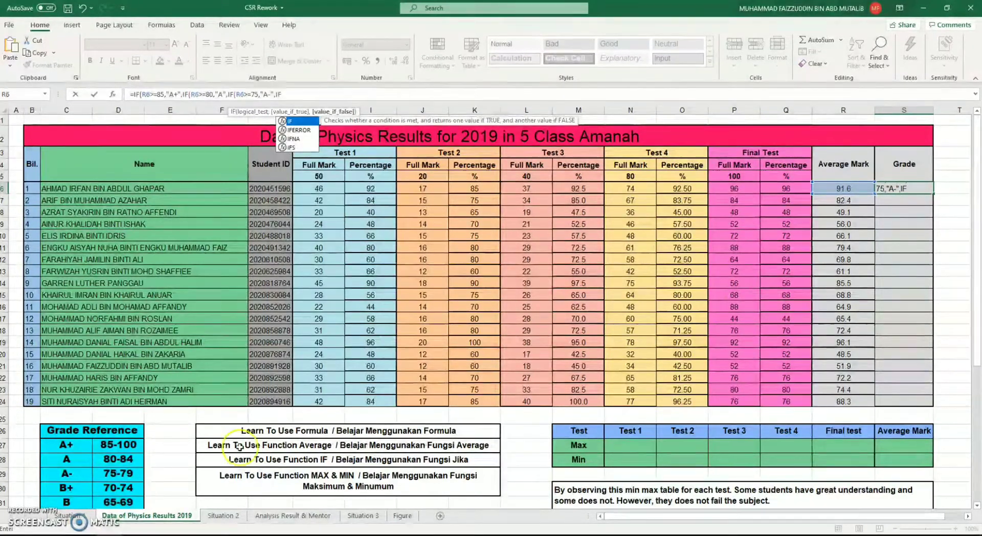
left_click(861, 188)
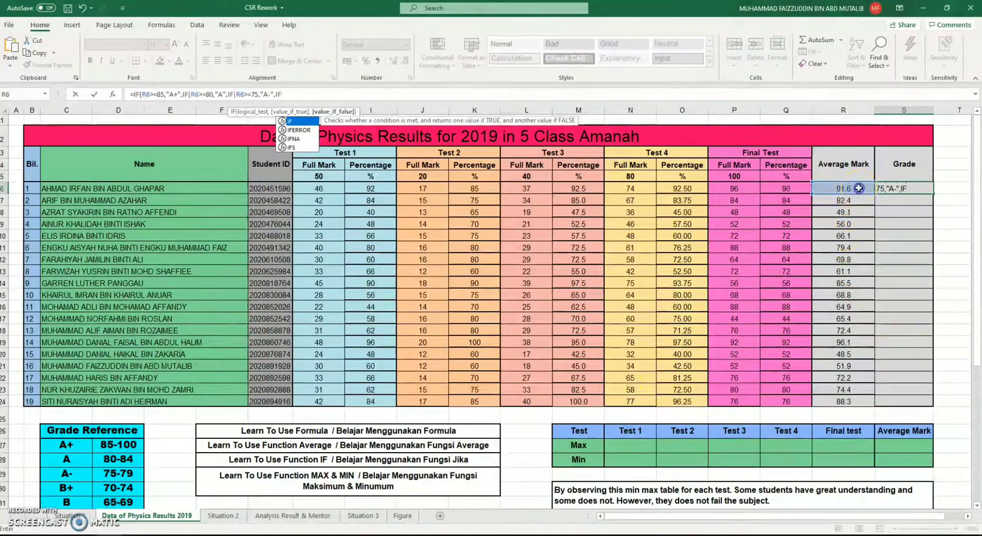
left_click(494, 301)
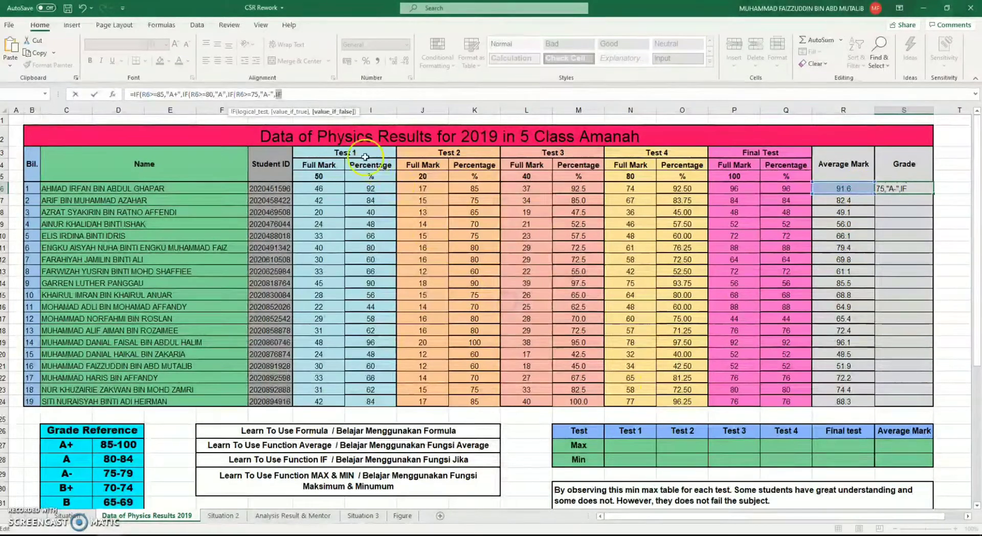
left_click(349, 95)
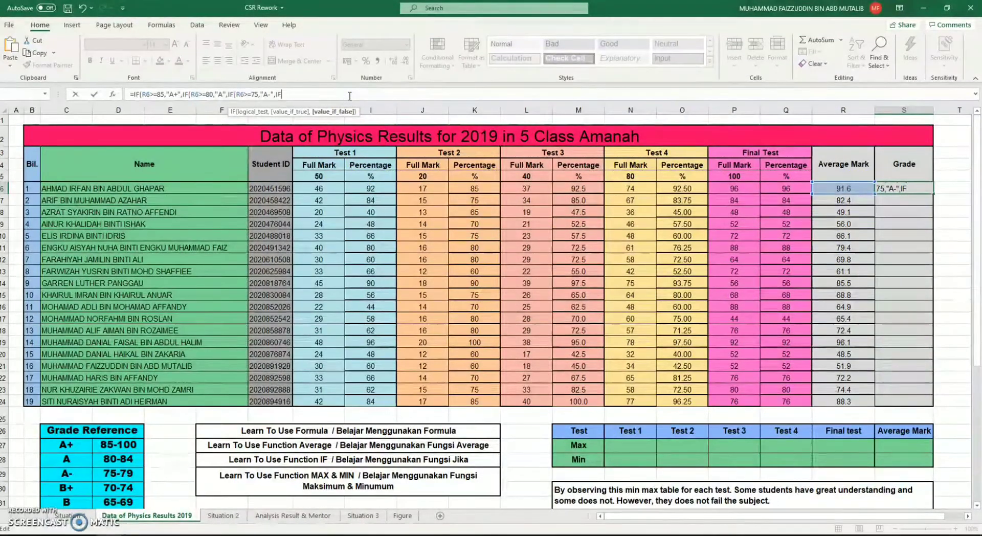
type("(")
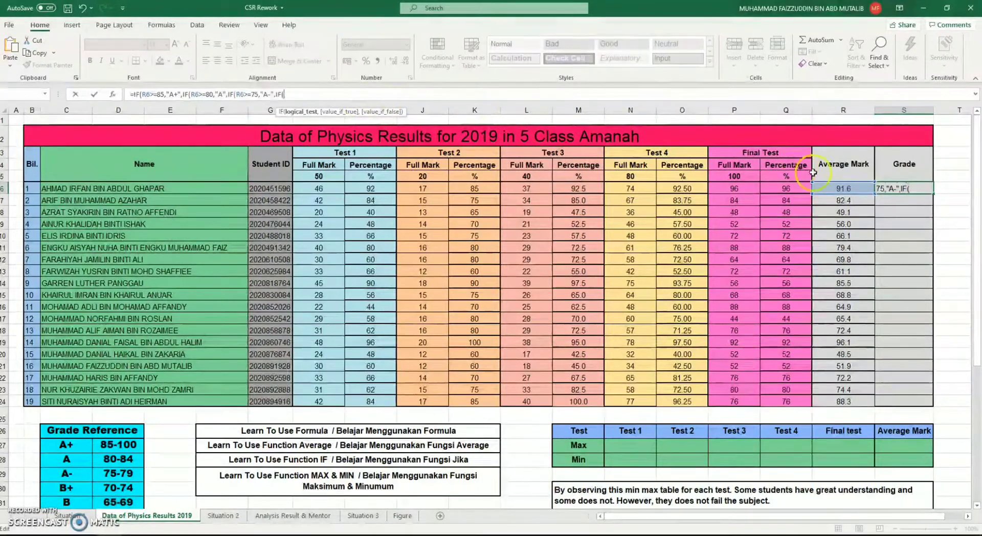
left_click(842, 188)
type(">")
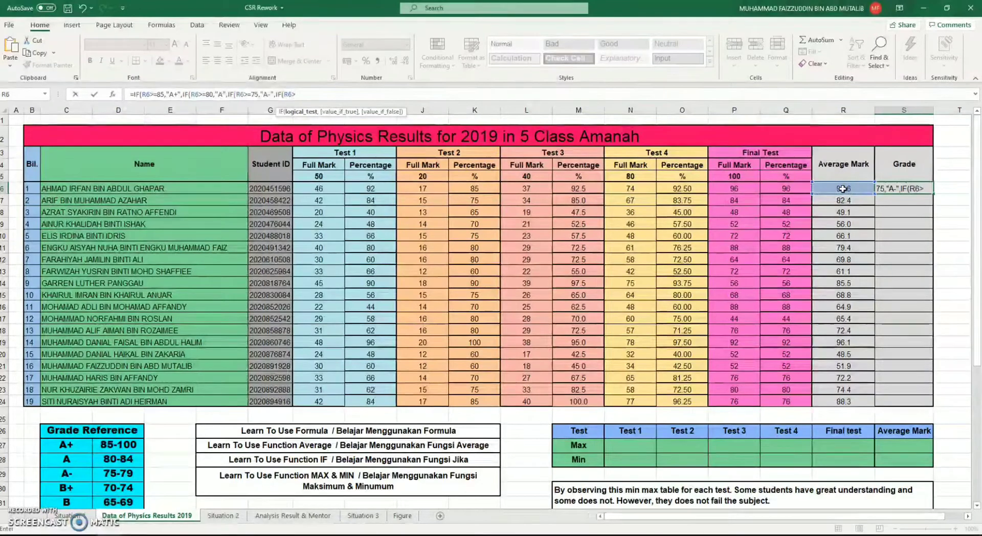
type("=")
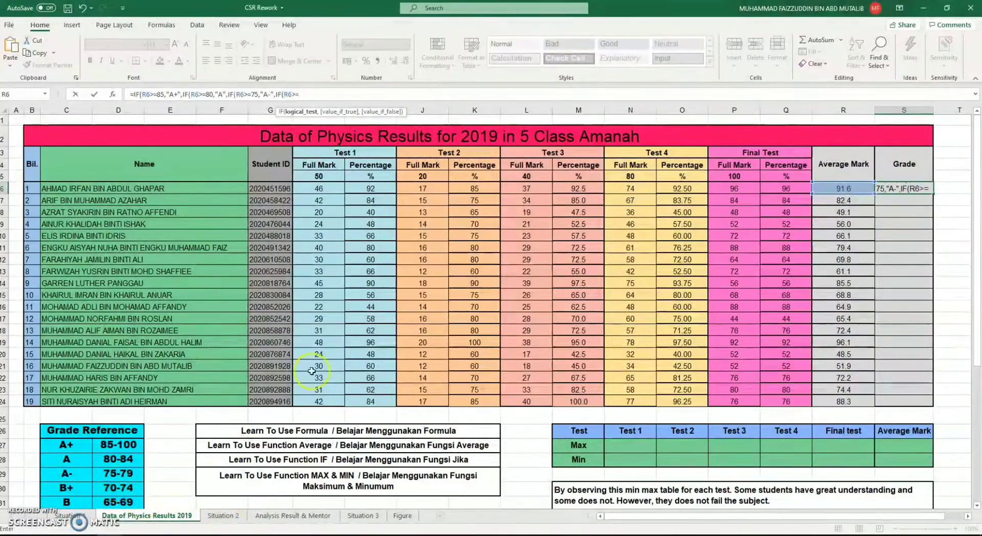
type("70")
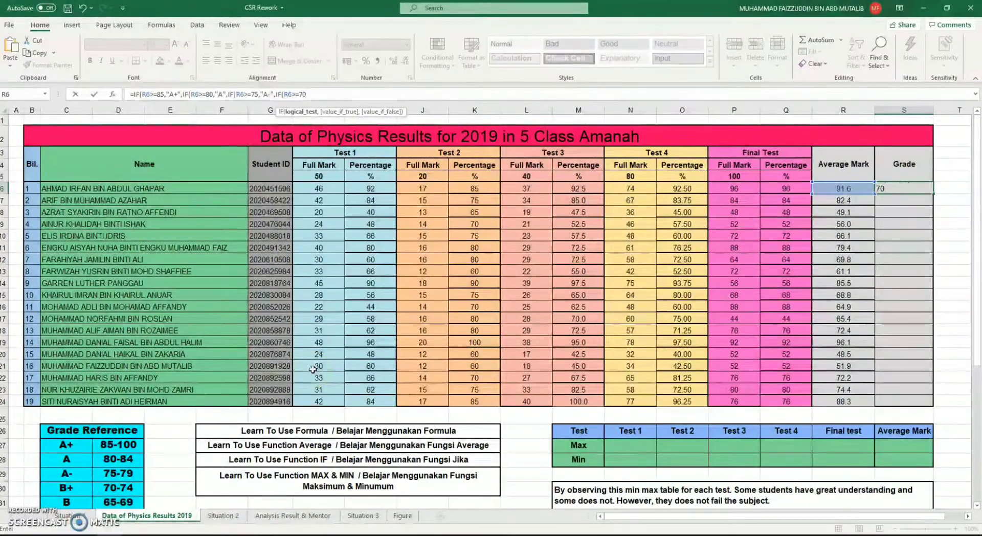
type(",\"B")
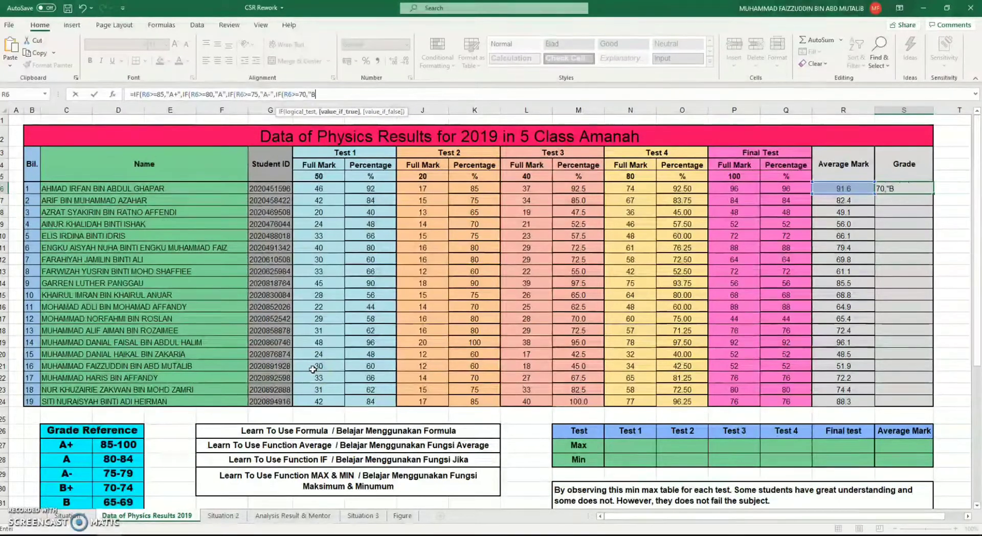
type("=")
Add "B+" in quotation marks as the value if true of the R6>=70 test
key("BackSpace")
type("+\",")
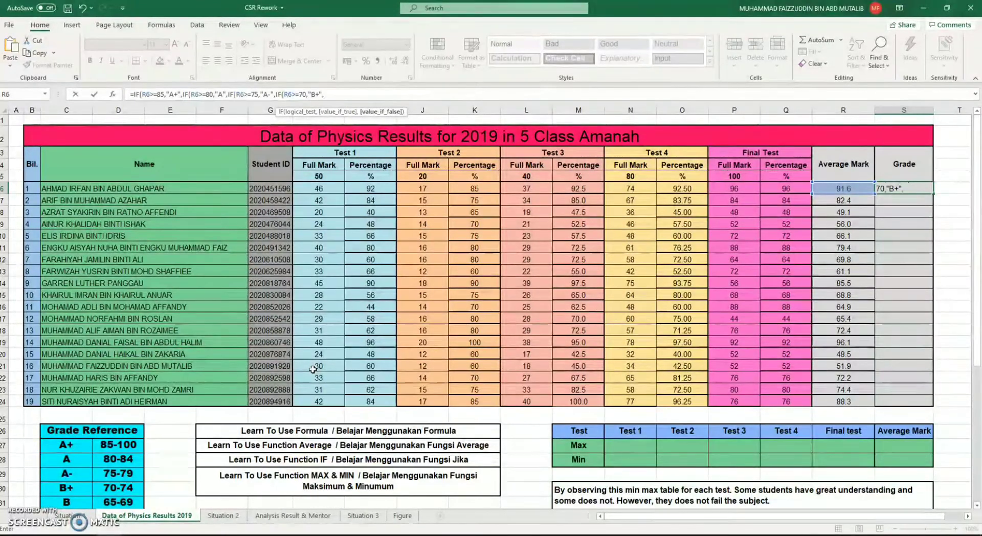
type("IF(")
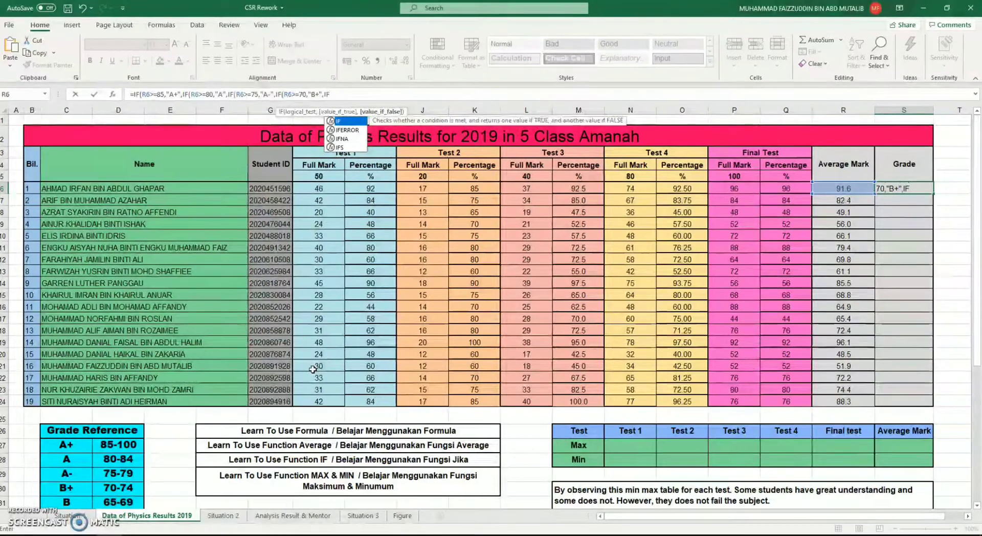
Nest a fifth IF as the next value if false in the S6 formula, returning "B" when R6>=65
left_click(843, 189)
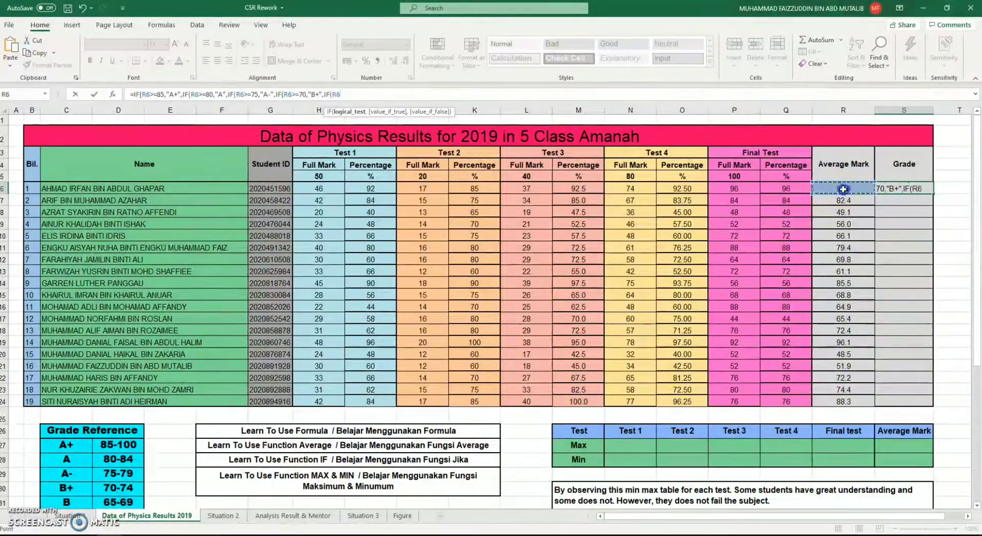
type(">=")
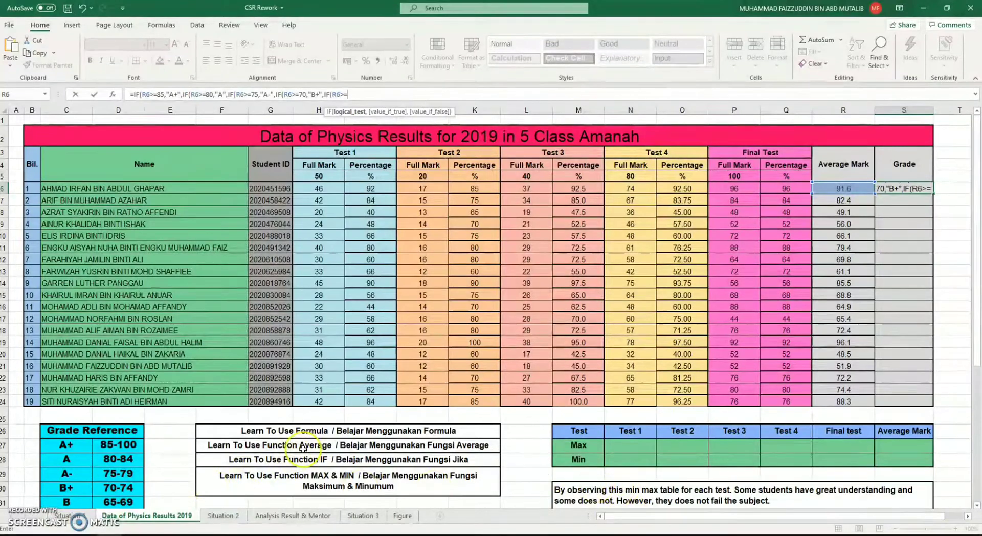
type("65")
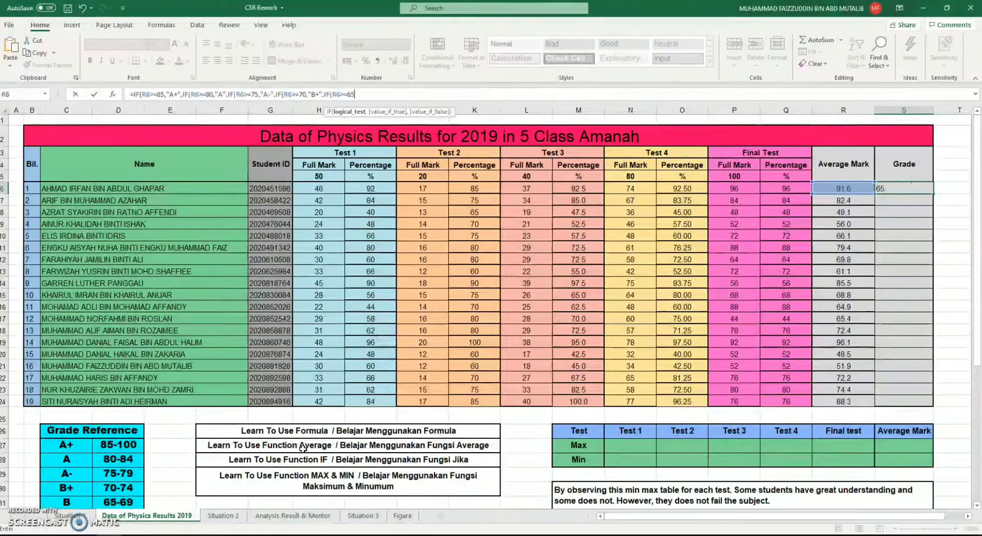
type(",\"B\"")
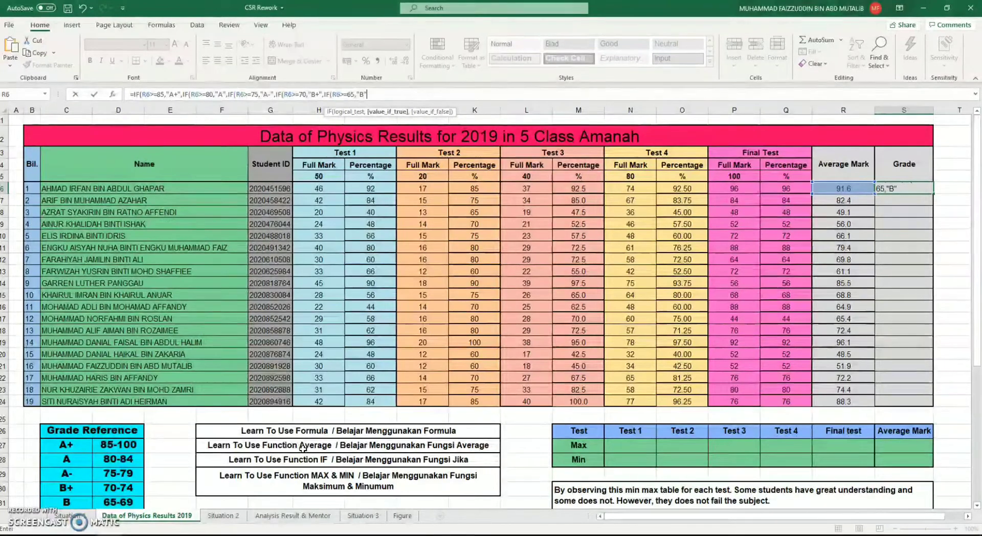
type(",IF(")
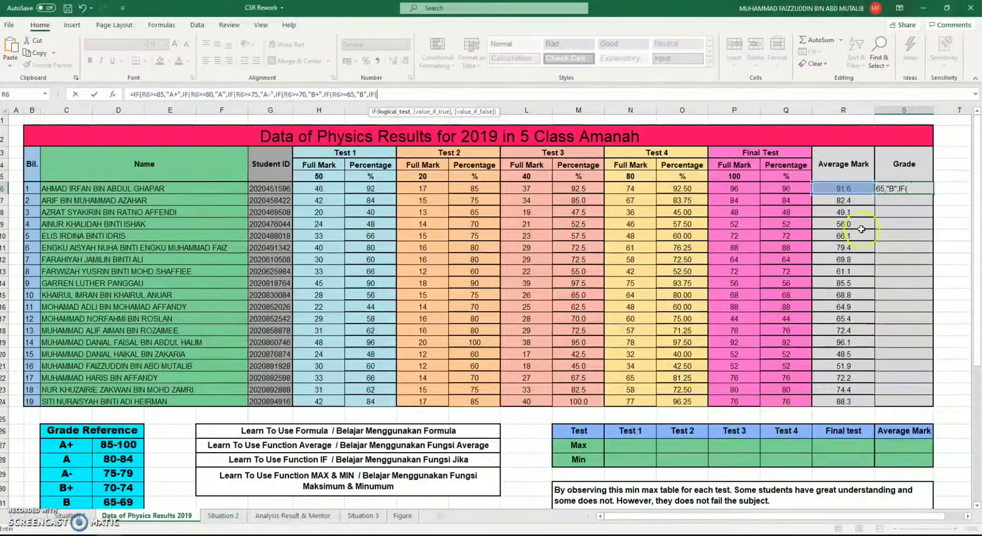
Nest a sixth IF as the next value if false in the S6 formula, returning "B-" when R6>=60
left_click(854, 190)
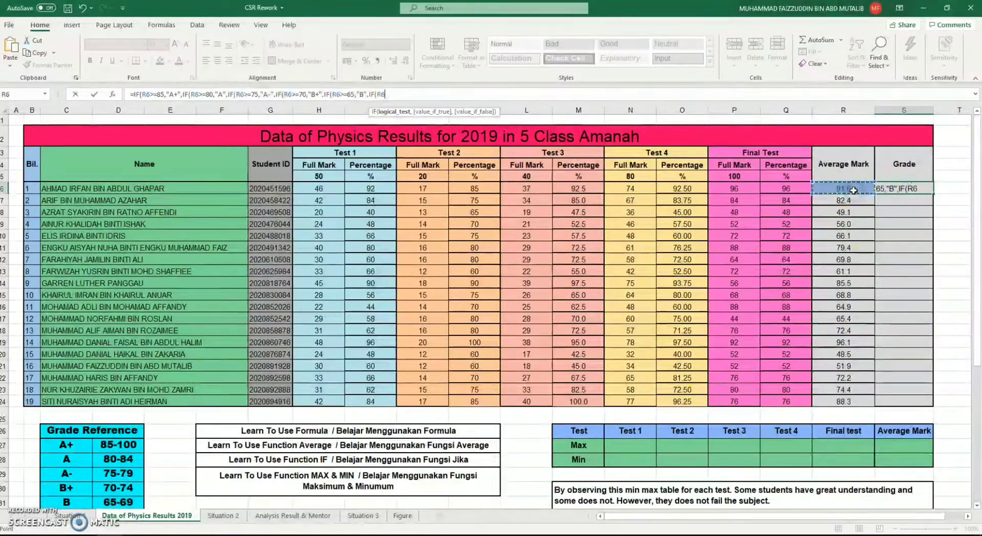
type(">")
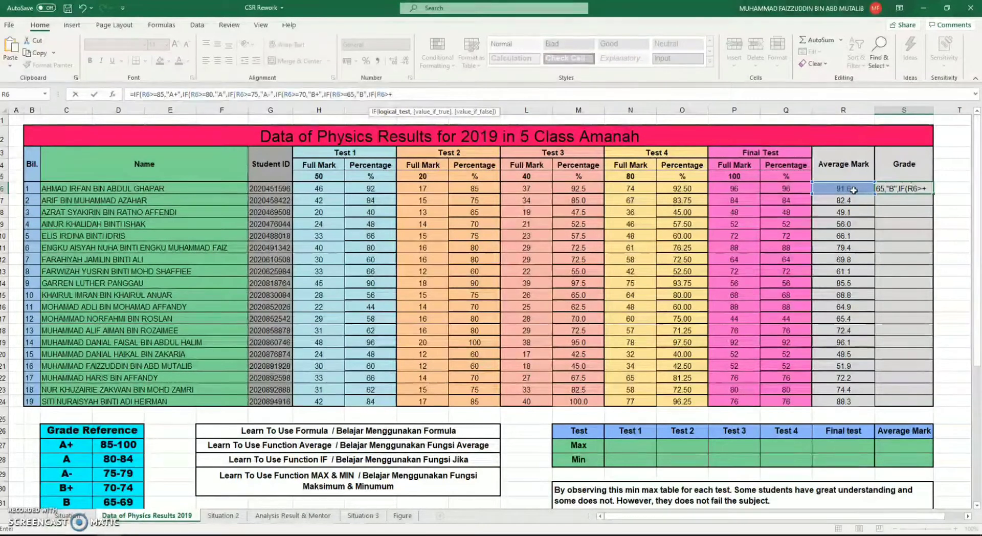
type("=")
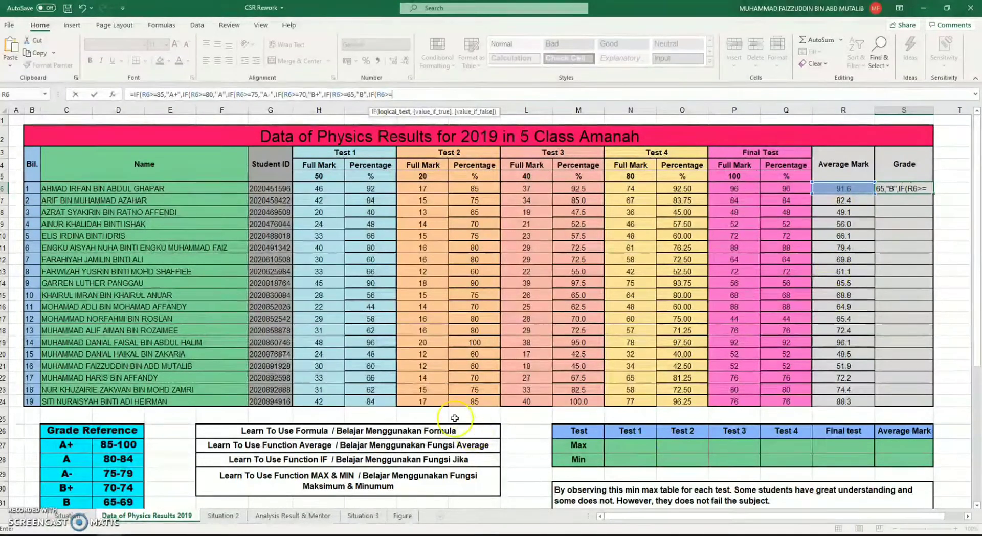
scroll(120, 397, "down", 2)
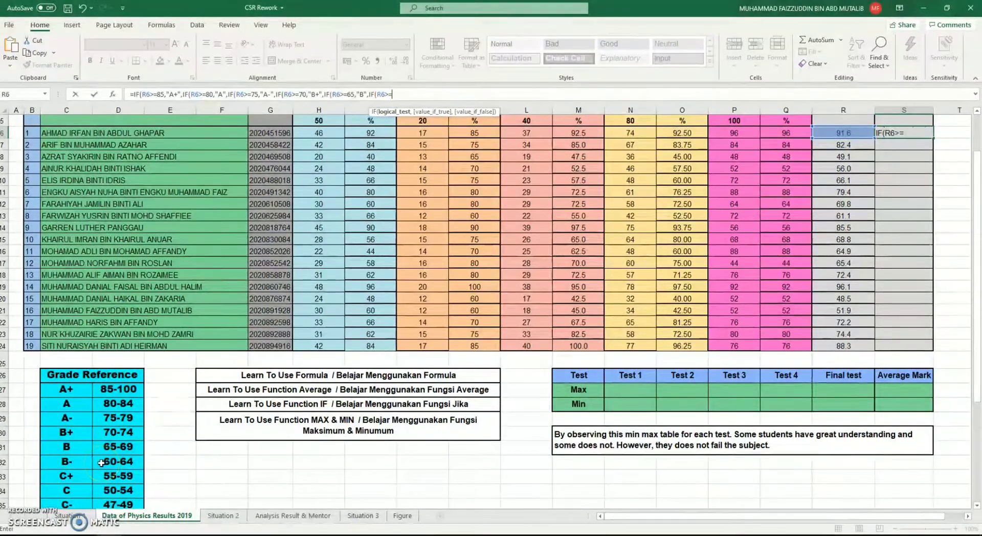
type("60,\"")
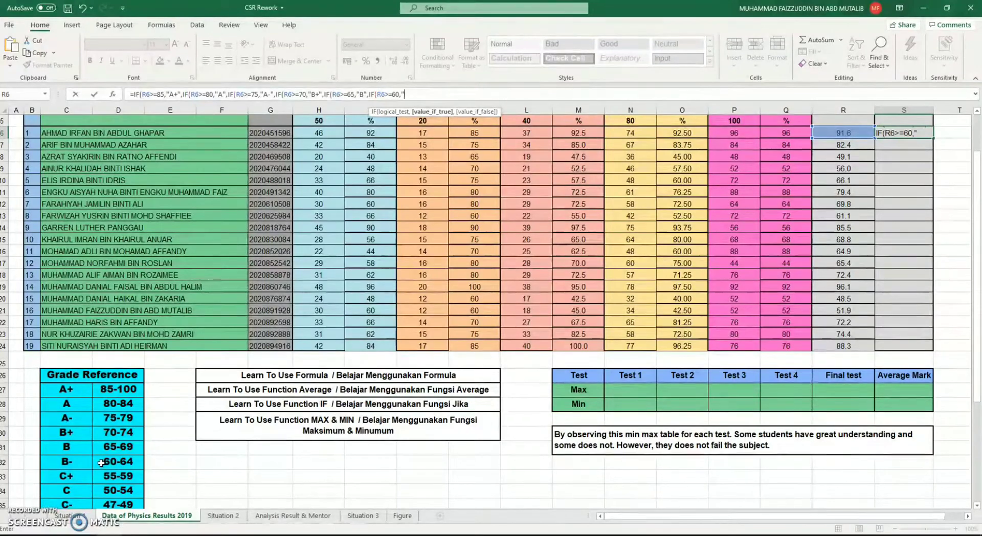
type("B-\"")
Nest a seventh IF as the next value if false in the S6 formula, returning "C+" when R6>=55
type(",IF")
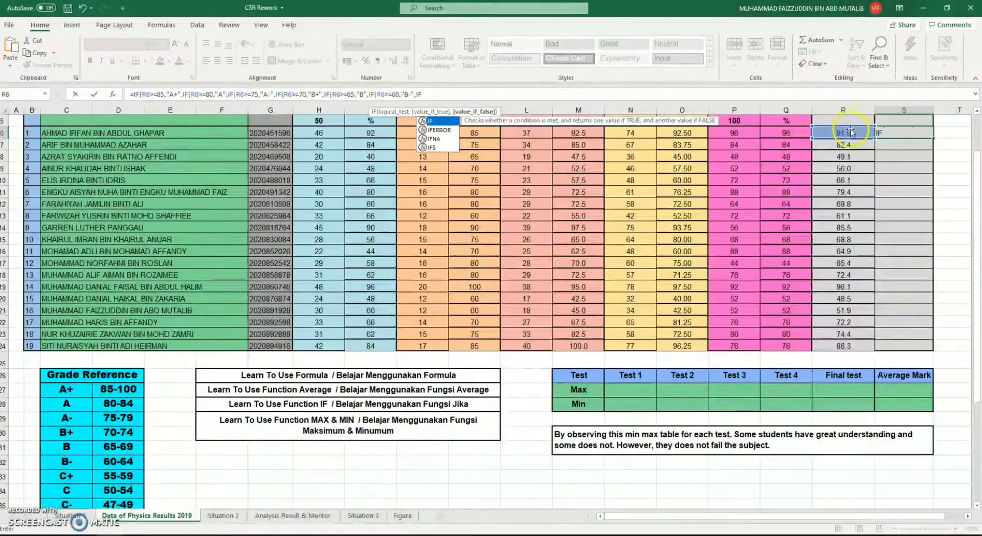
type("(")
left_click(850, 133)
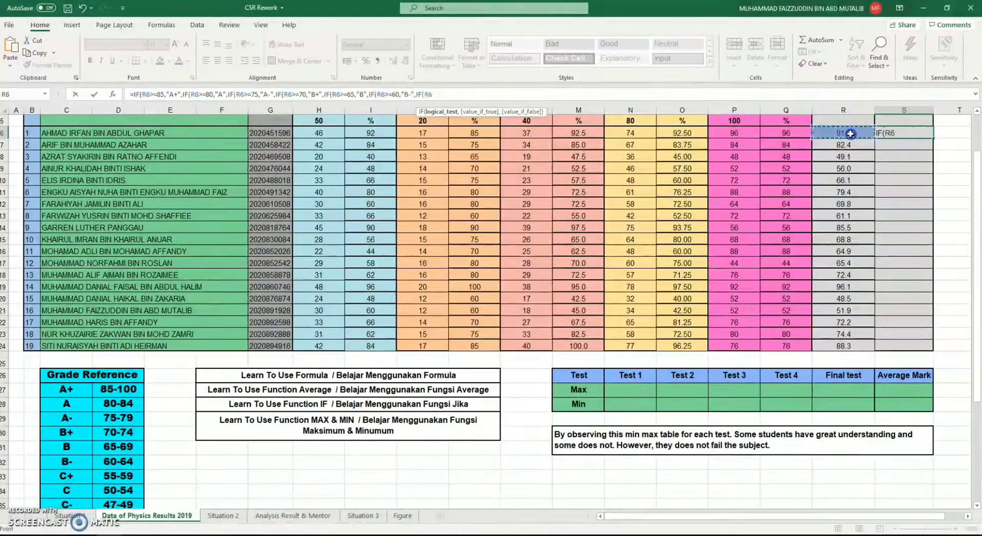
type(">=55")
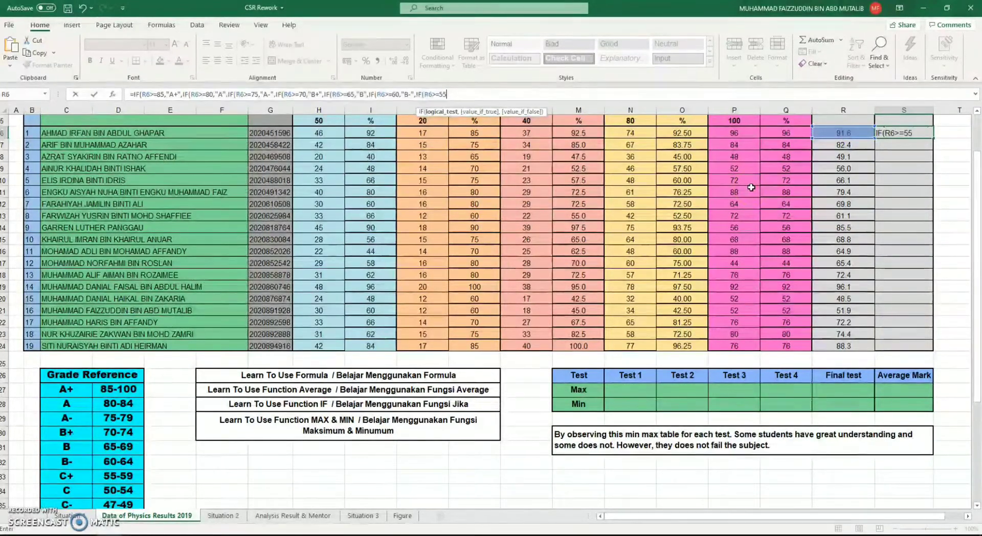
type(",")
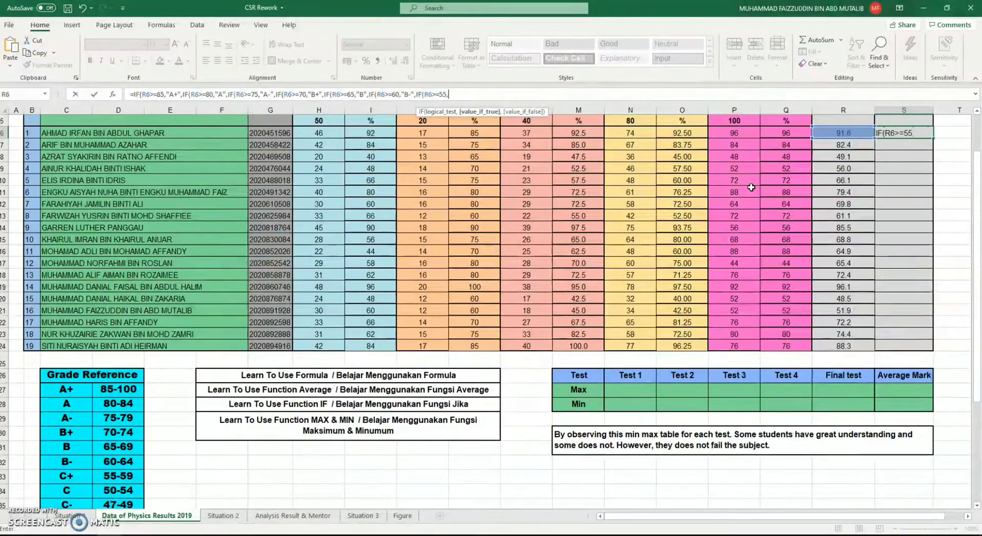
type("\"C+\",B")
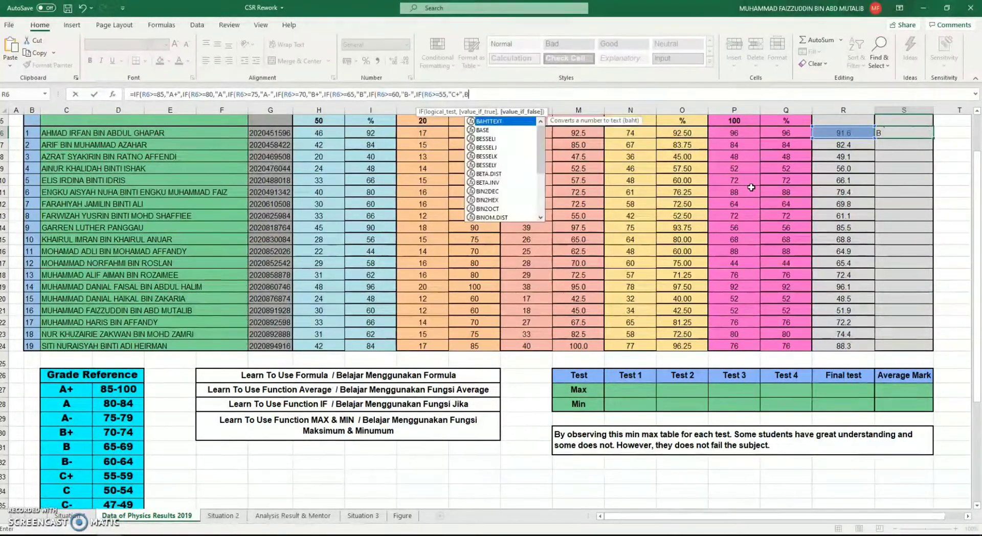
key("BackSpace")
Nest an eighth IF as the next value if false in the S6 formula, returning "C" when R6>=50
type("IF(")
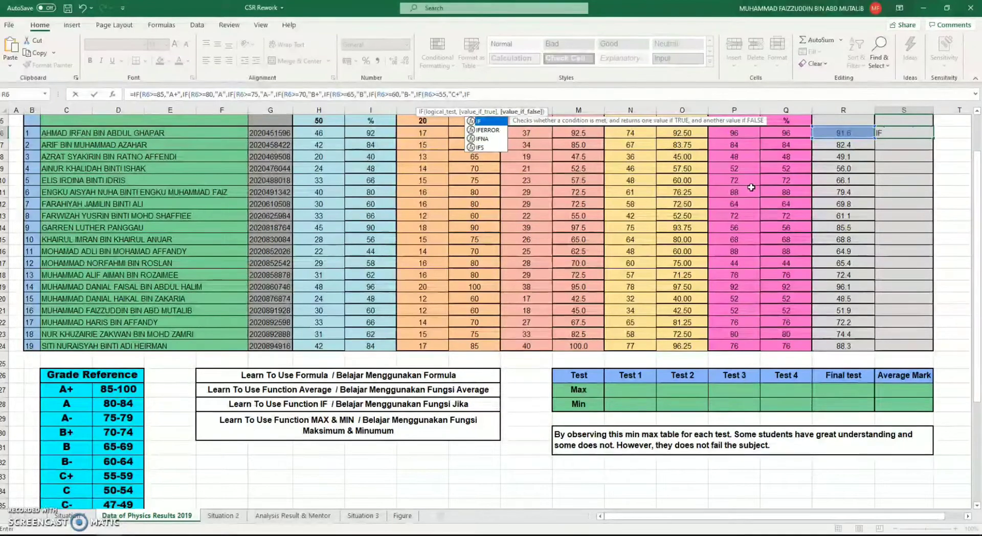
left_click(846, 135)
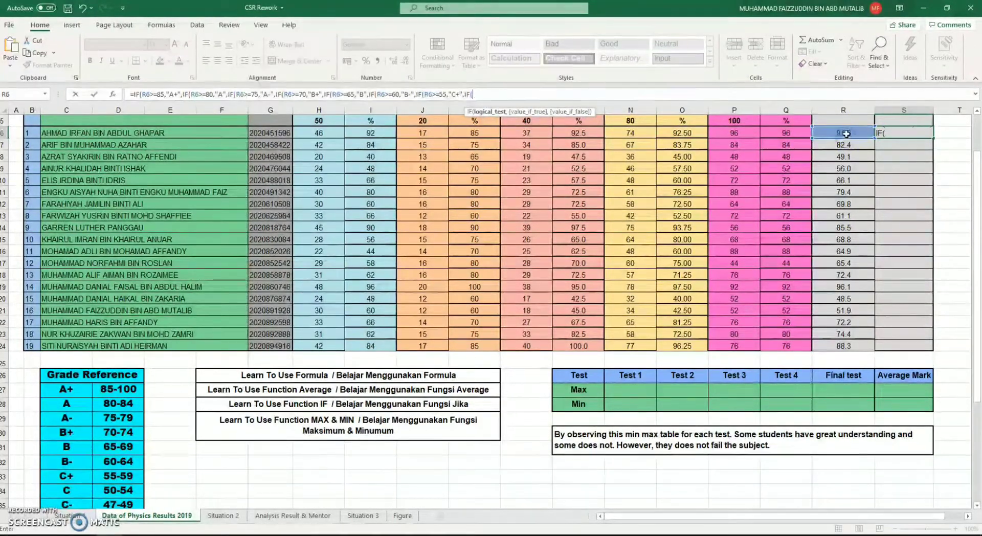
type(">+")
key("BackSpace")
type("=50,\"C")
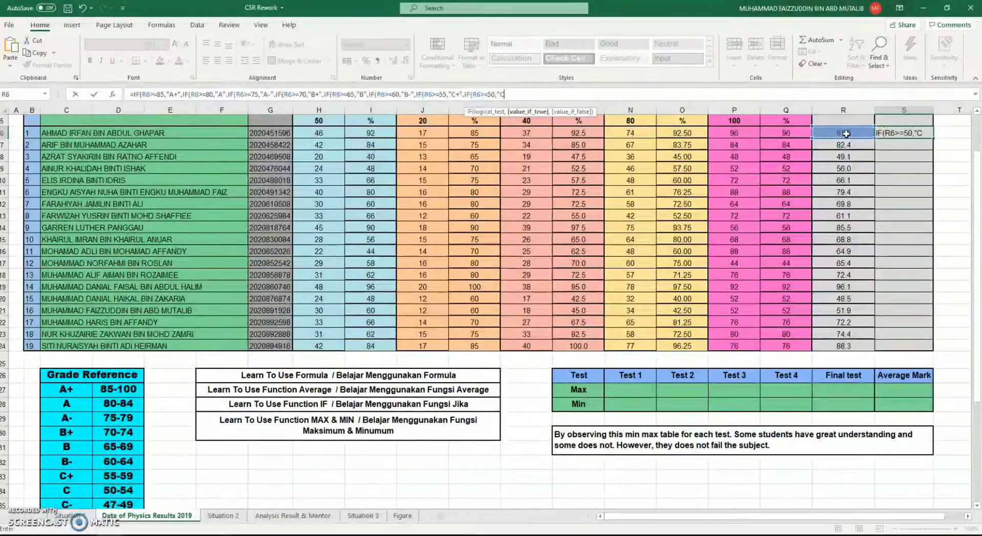
type("\",IF")
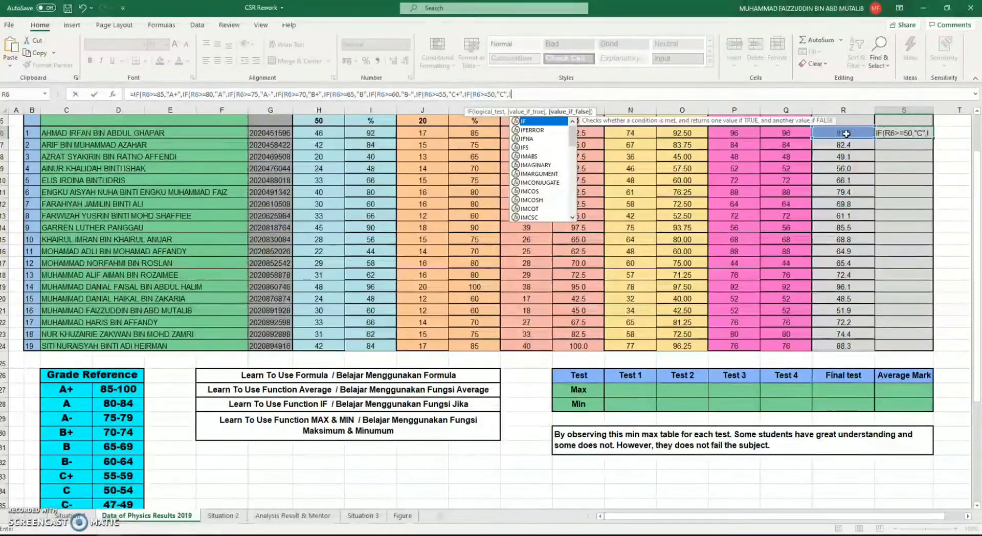
type("(")
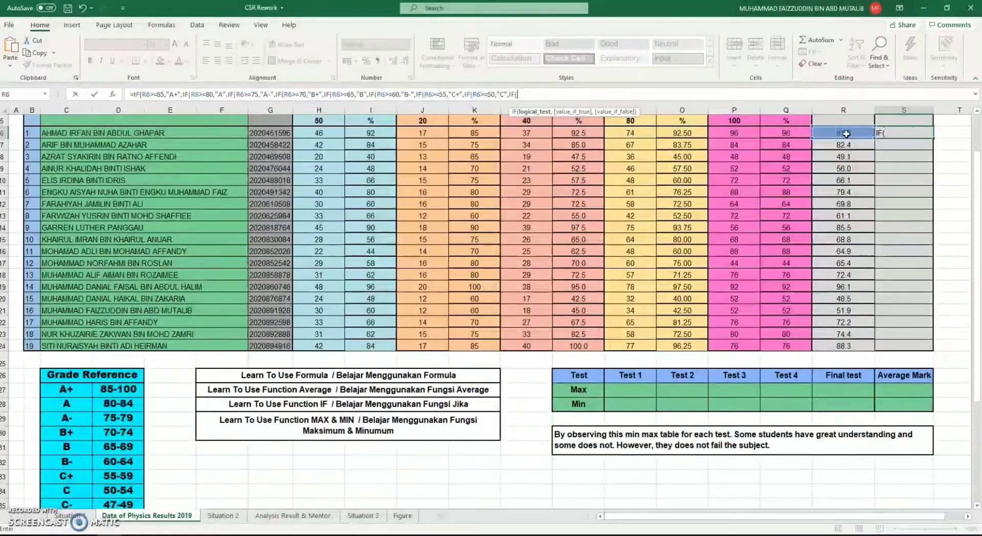
Nest a ninth IF as the next value if false in the S6 formula, returning "C-" when R6>=47
left_click(847, 133)
type(">=47,\"")
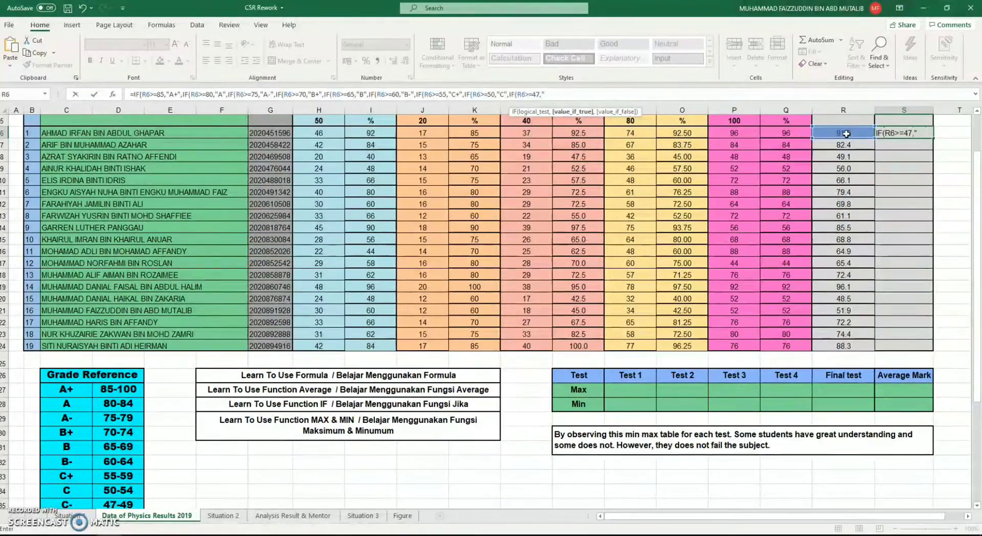
type("C-\",IF(")
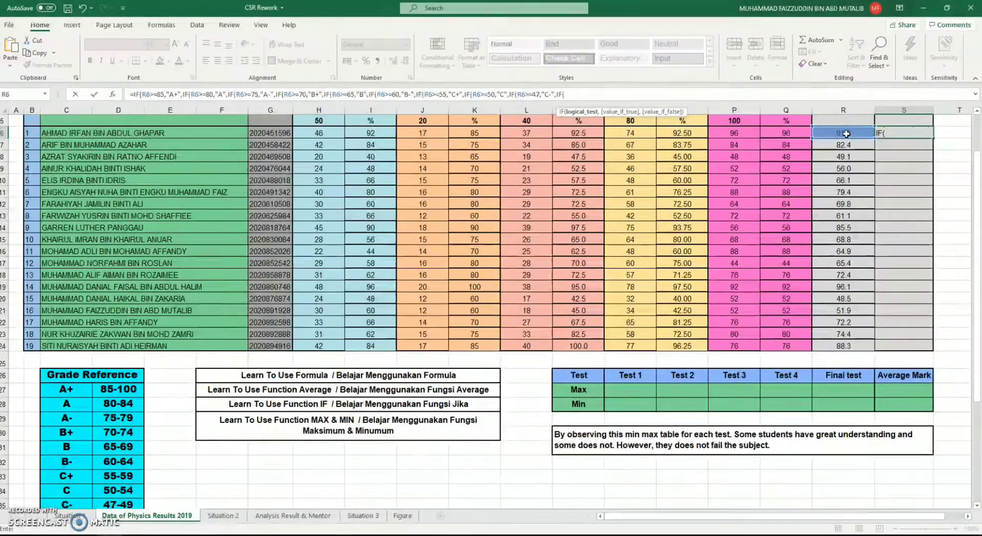
Start a tenth nested IF in the S6 formula with a greater-than-or-equal test on R6, following the Grade Reference table
left_click(862, 134)
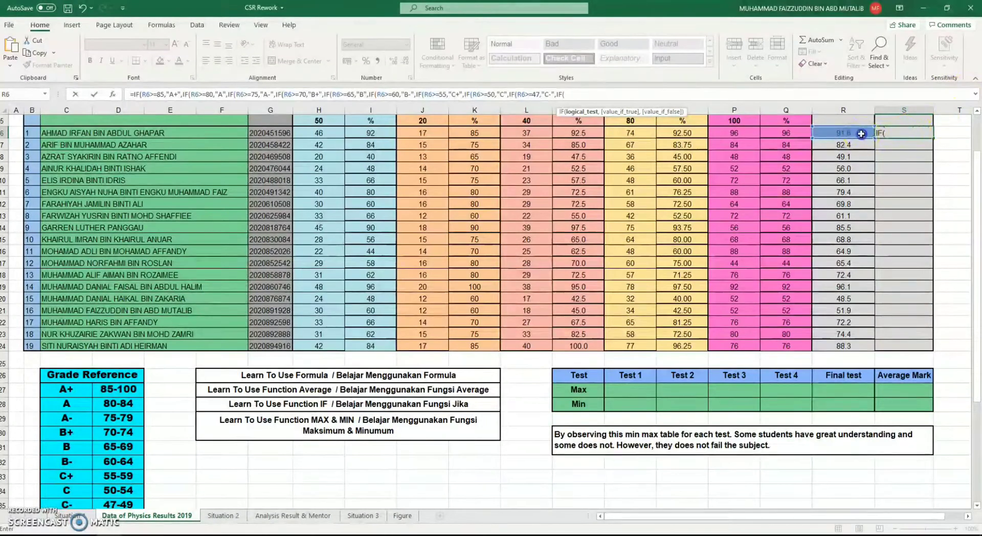
type(">=")
scroll(307, 442, "down", 2)
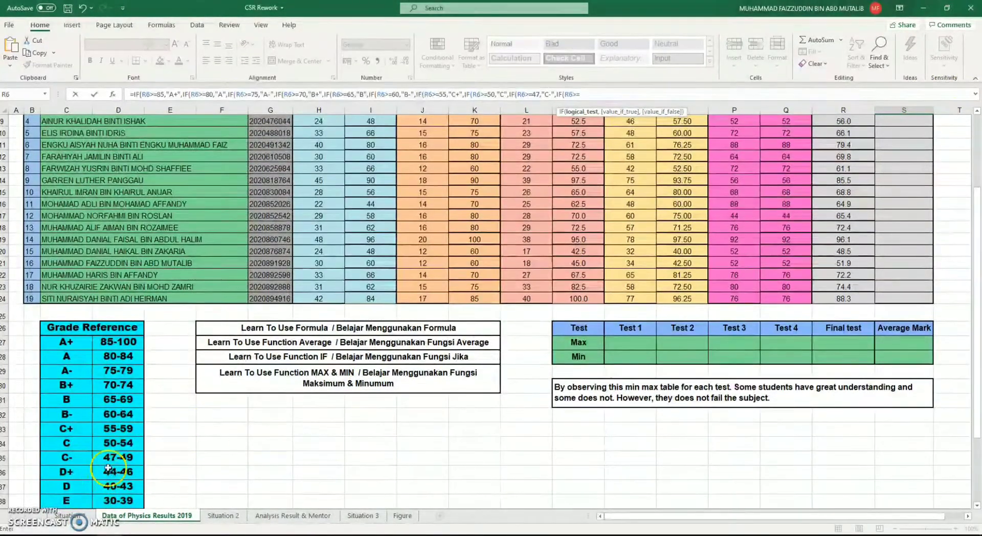
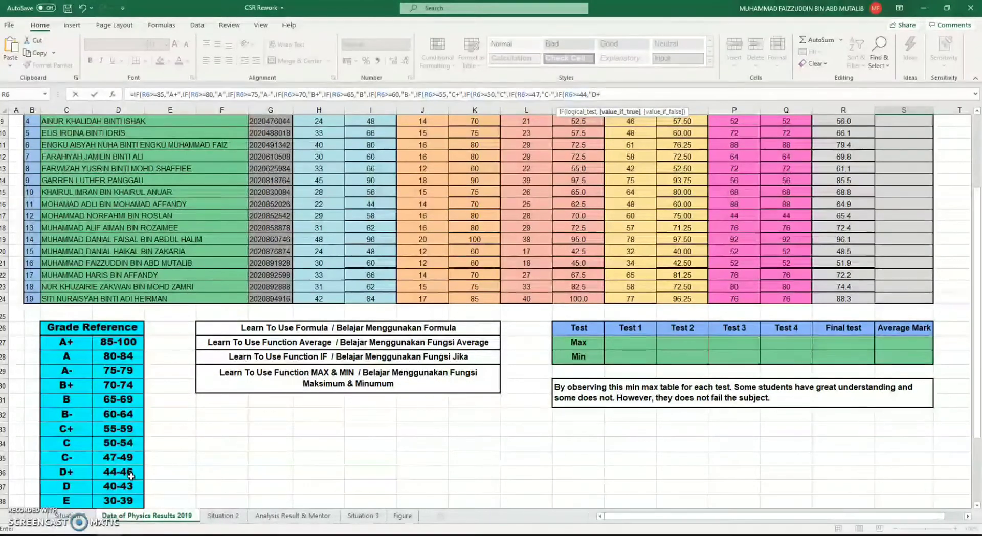
Nest an eleventh IF as the next value if false in the S6 formula, returning "D" when R6>=40
type(",IF(")
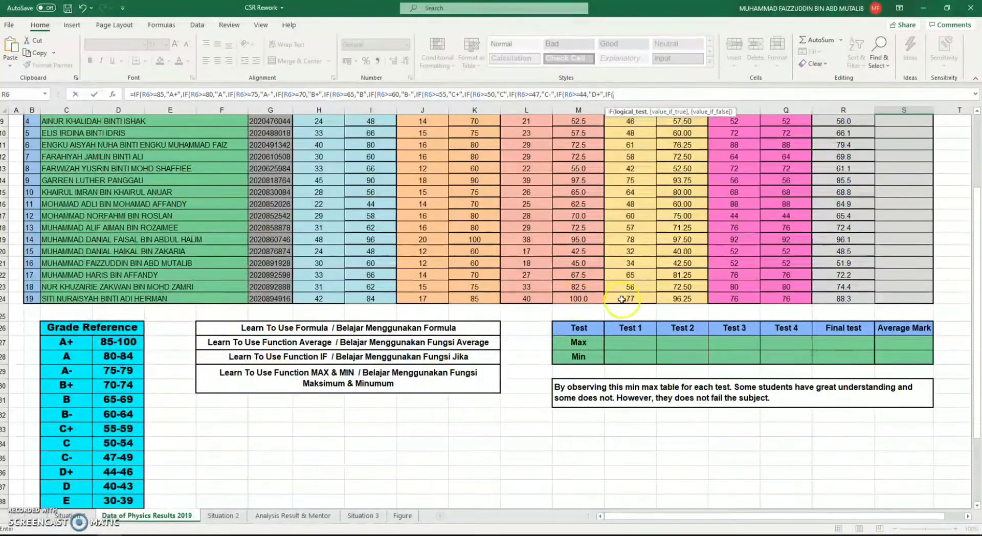
type("R6")
type("6>=")
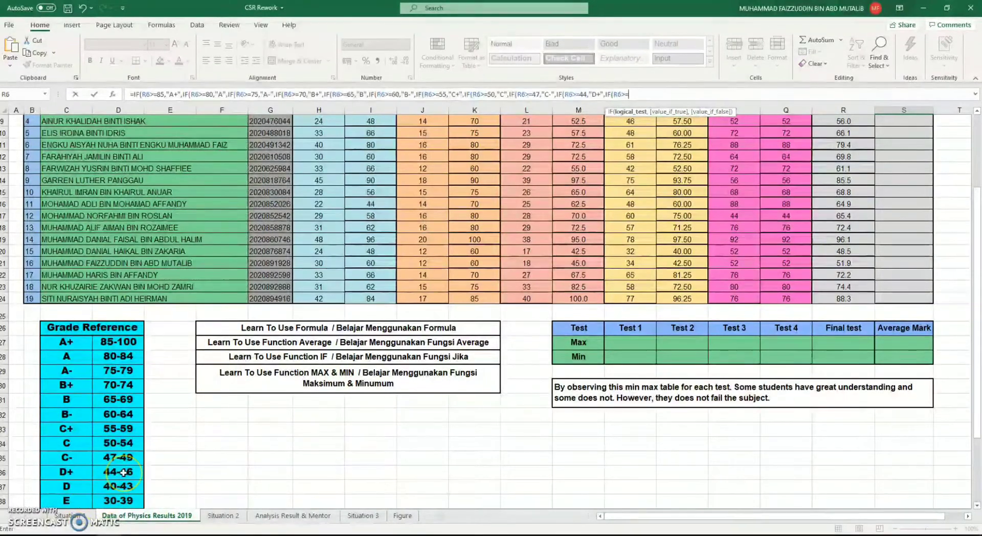
type("40,\"D")
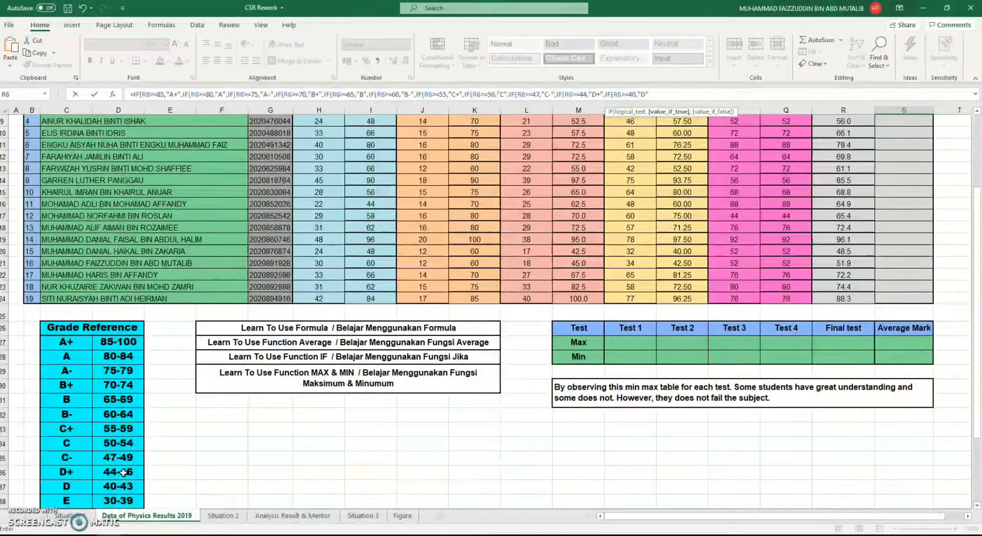
type(",")
Nest a twelfth IF as the next value if false in the S6 formula, returning "E" when R6>=30
type("IF")
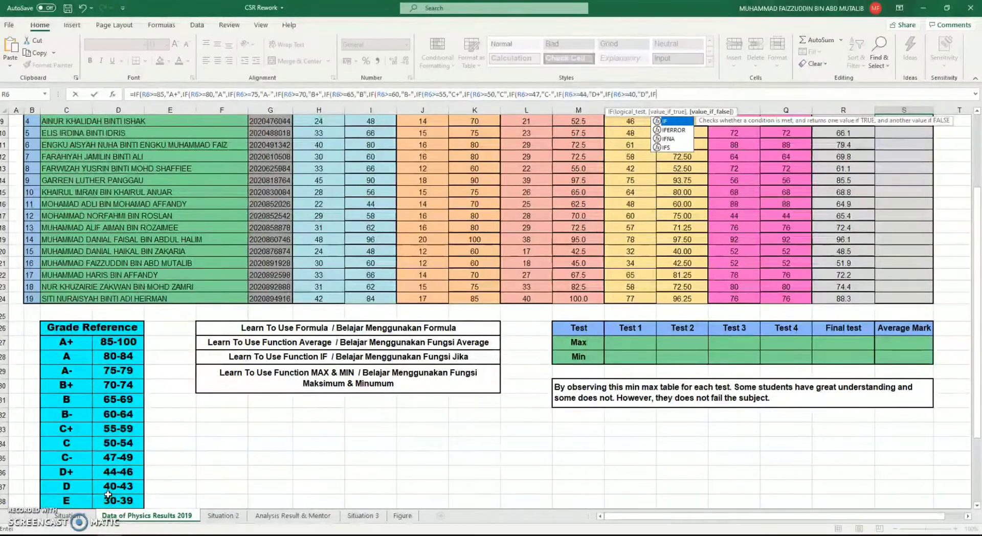
type("(R")
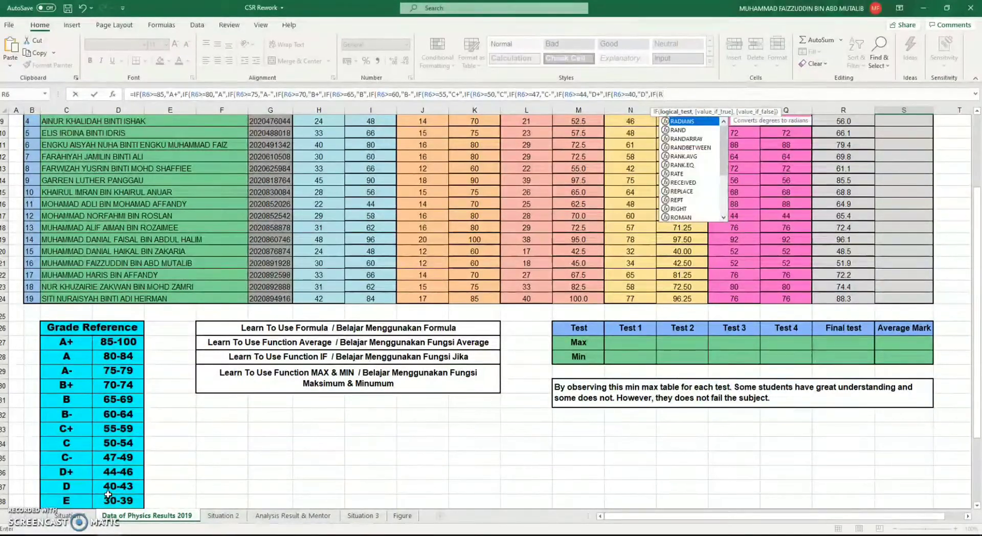
type("6>=")
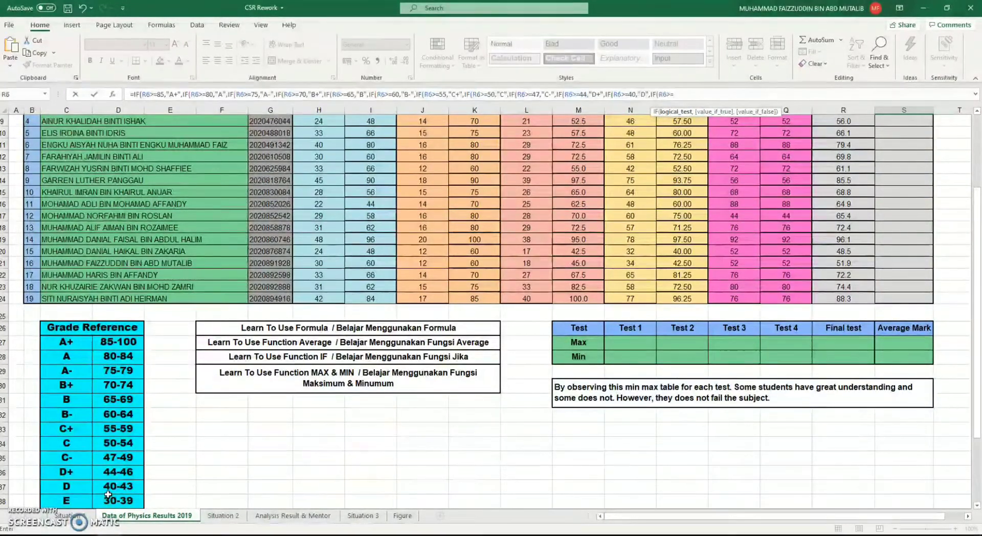
scroll(108, 494, "down", 1)
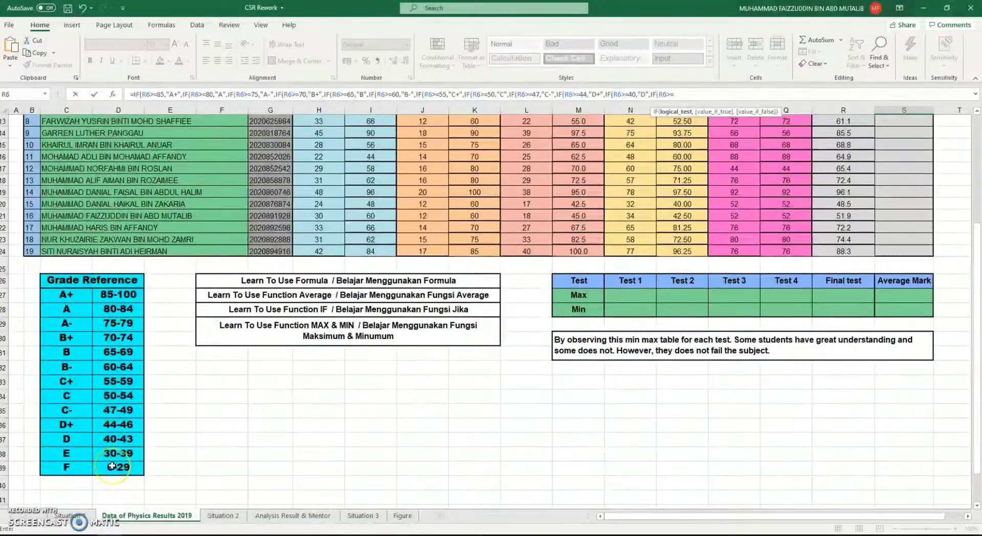
type(">=30, ")
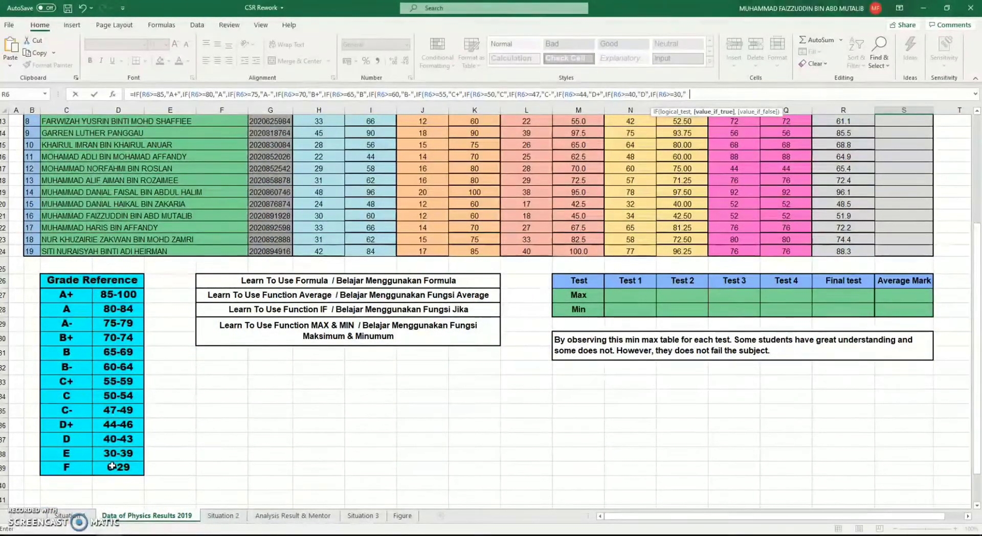
type("E\",IF")
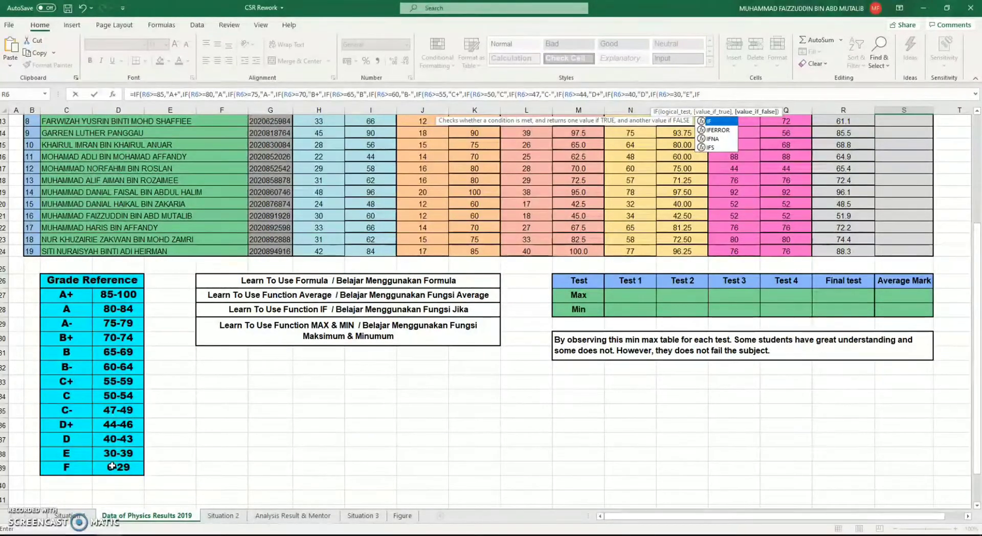
type("(R6>=")
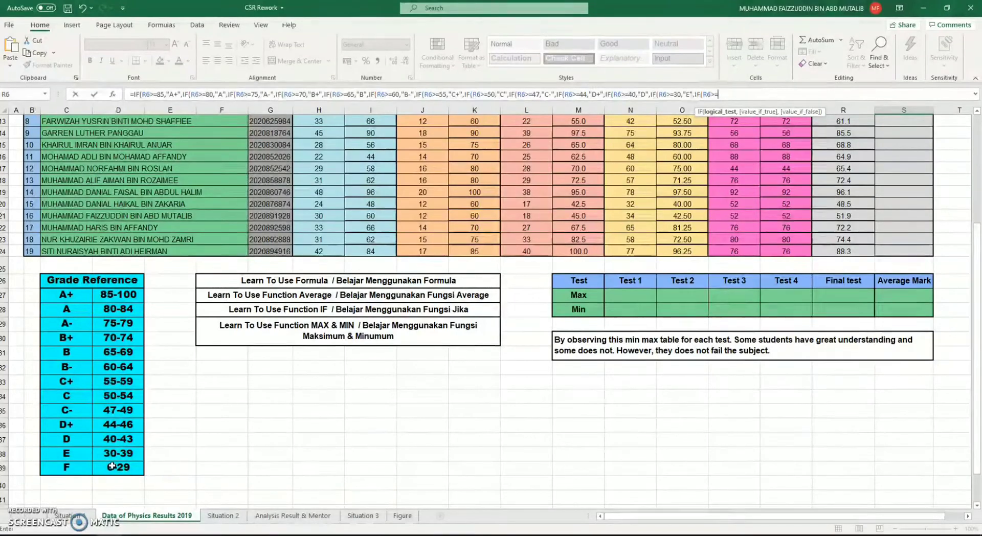
Nest the last IF as the next value if false in the S6 formula, returning "F" when R6>=0
type("0,")
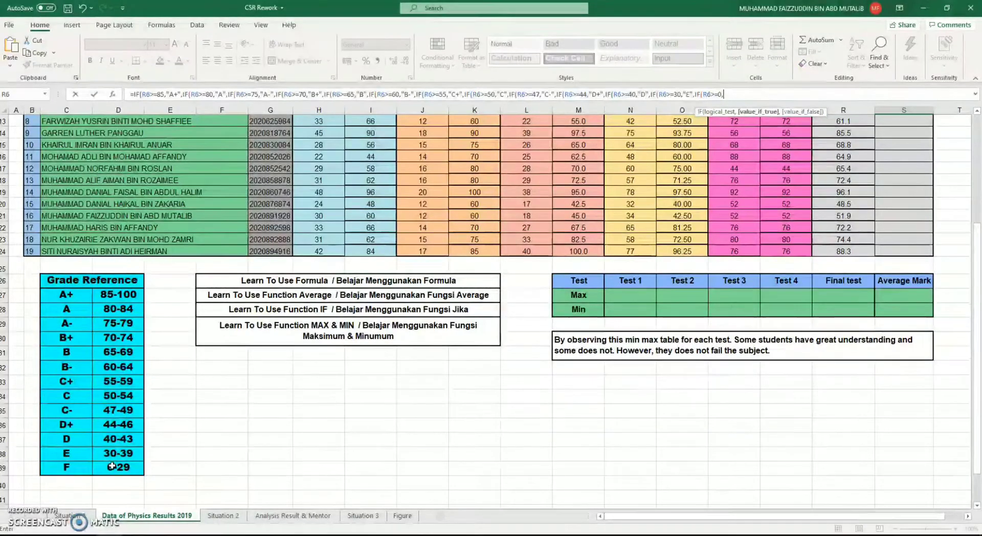
type("\"F\",)")
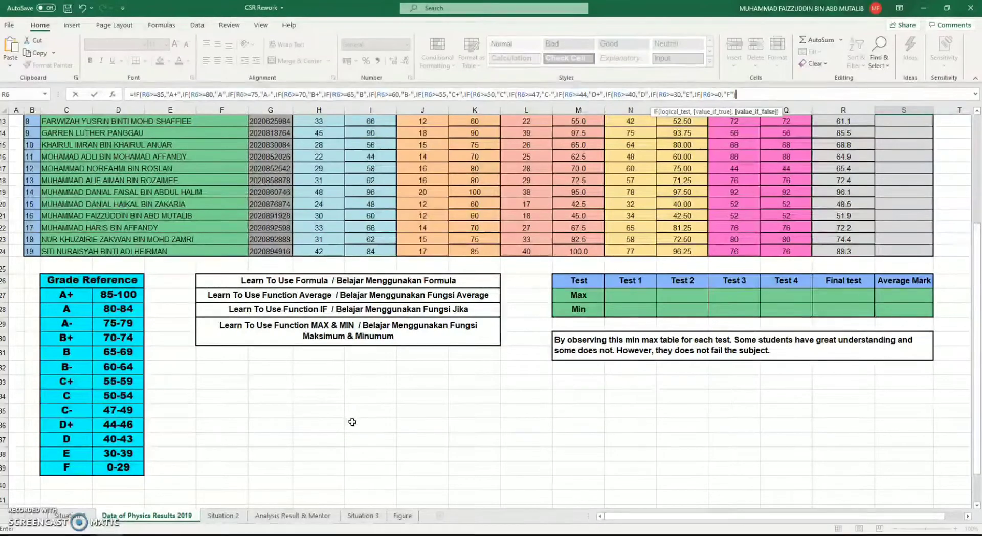
scroll(307, 359, "up", 4)
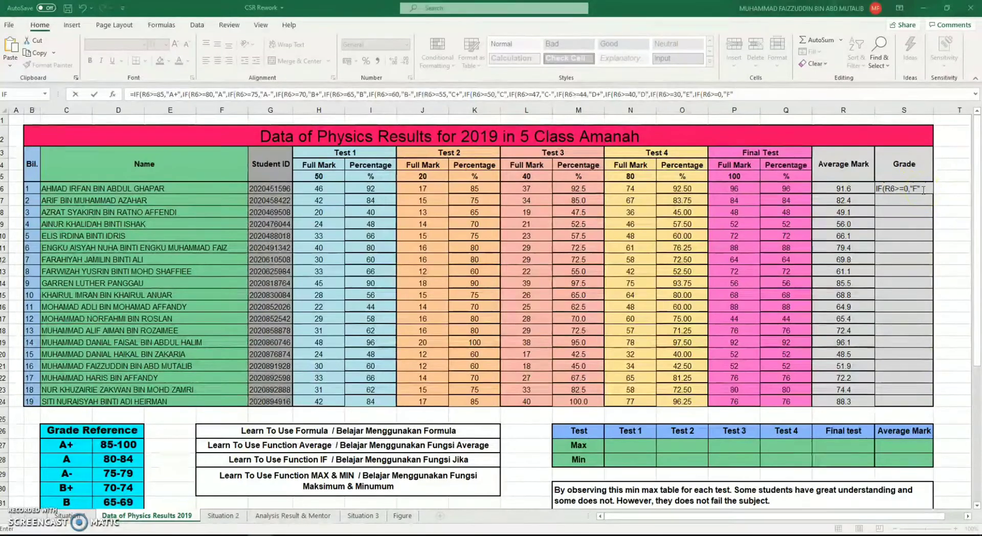
Go through the S6 formula and count its IF functions to determine how many closing parentheses it needs
left_click(826, 97)
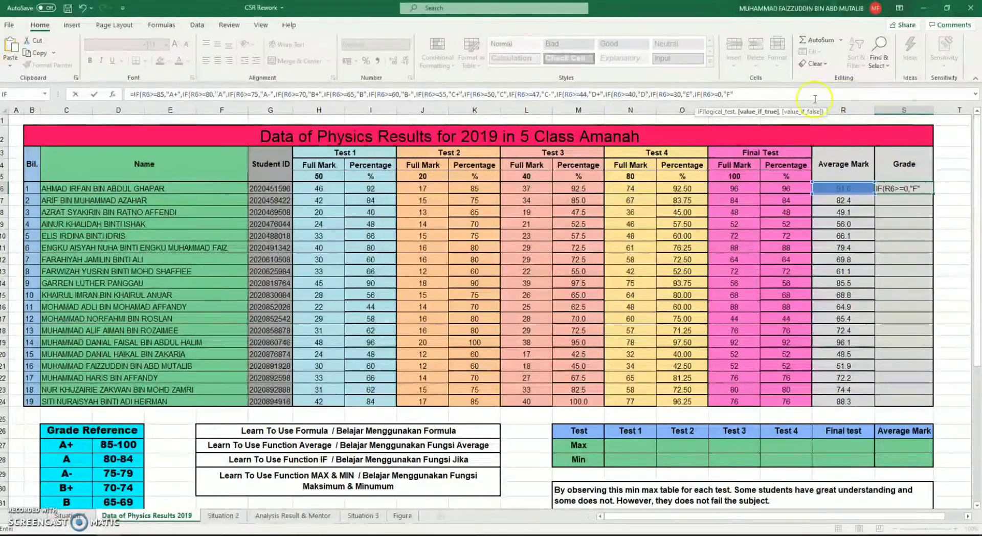
left_click(141, 94)
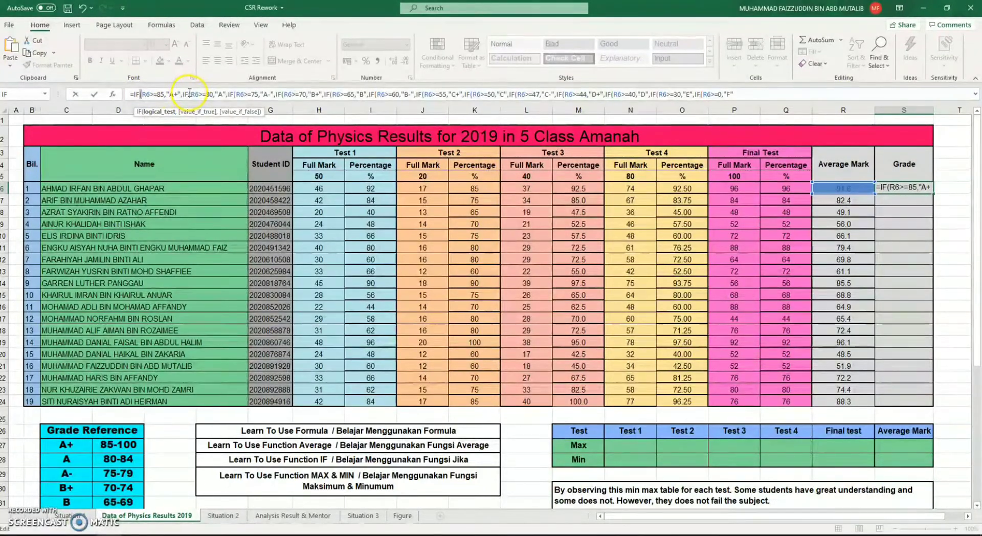
left_click(139, 93)
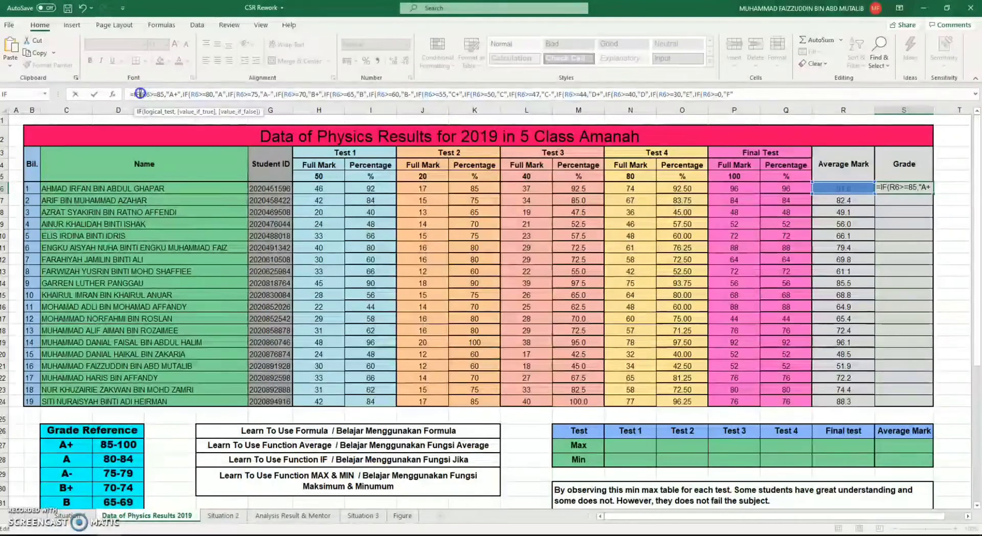
left_click(190, 94)
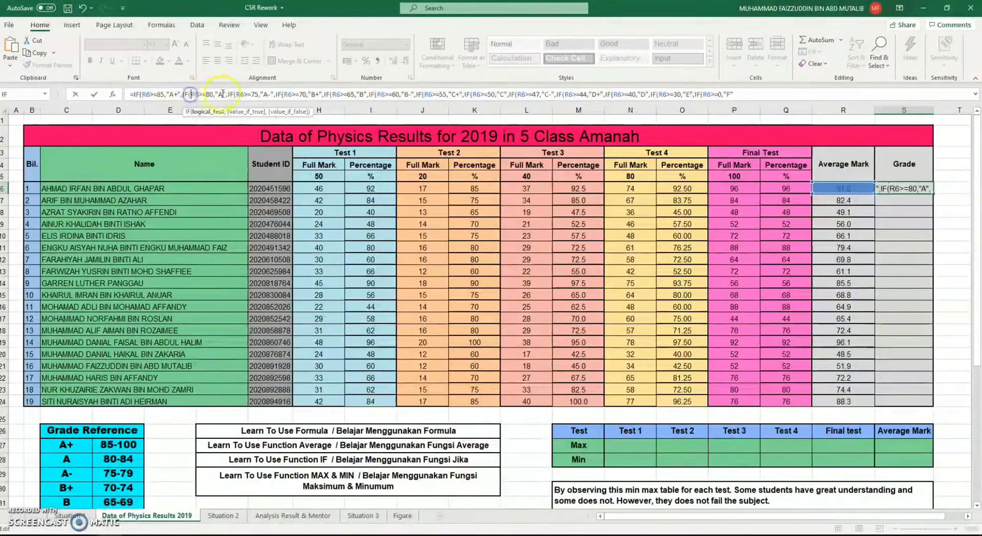
left_click(234, 94)
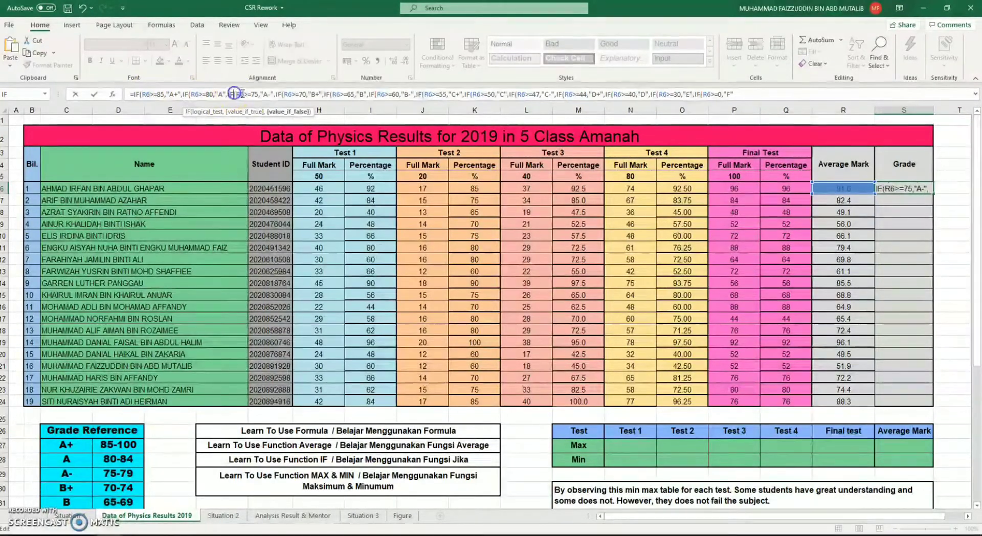
left_click(281, 93)
left_click(329, 95)
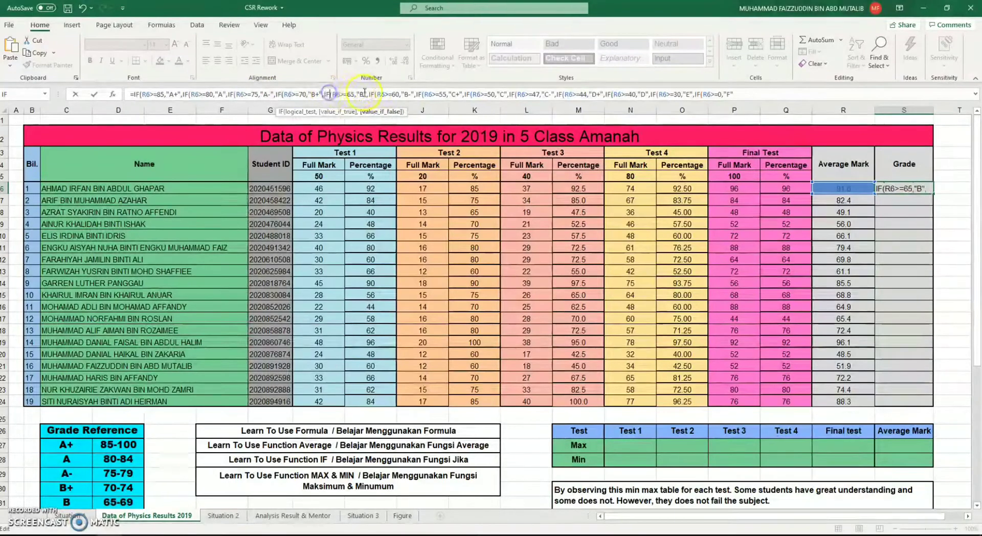
left_click(376, 94)
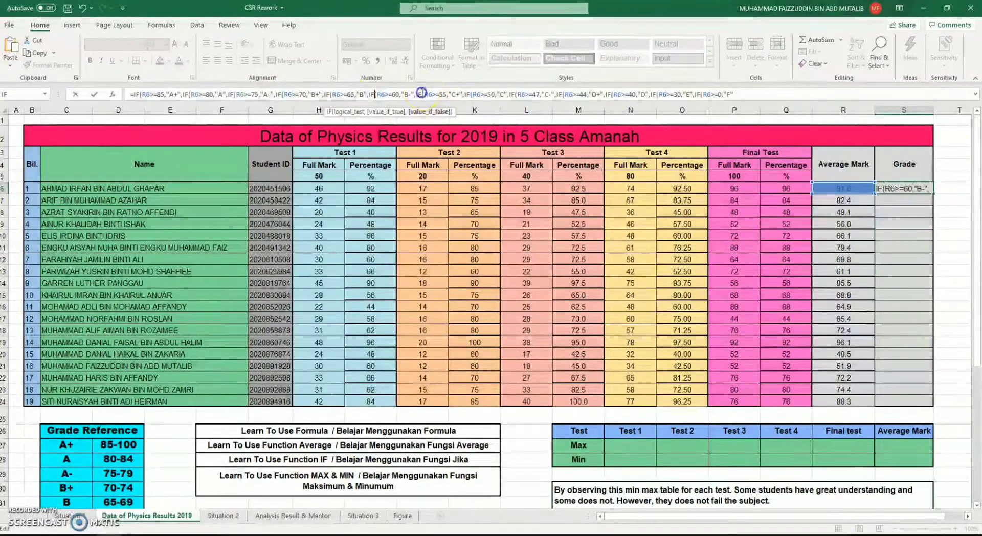
left_click(421, 95)
left_click(471, 94)
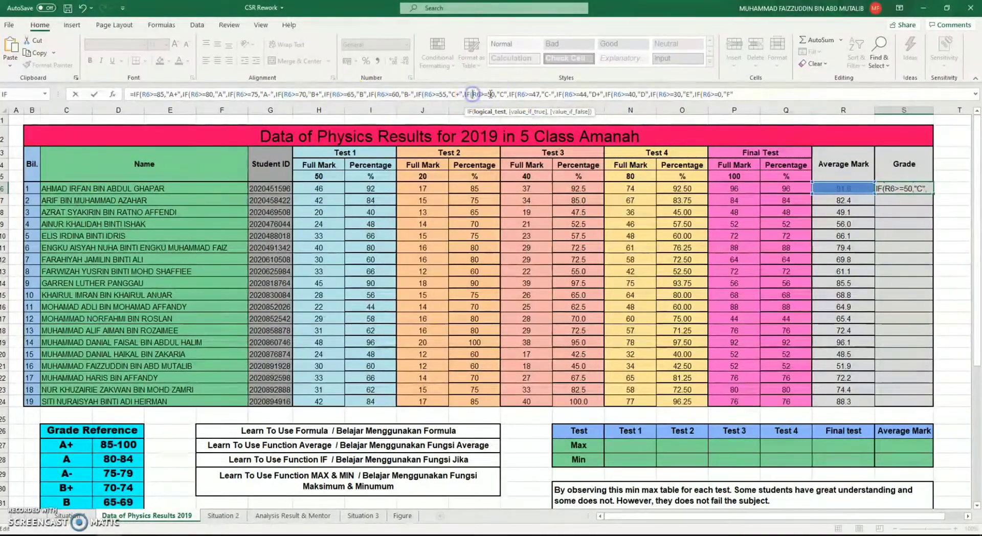
left_click(518, 94)
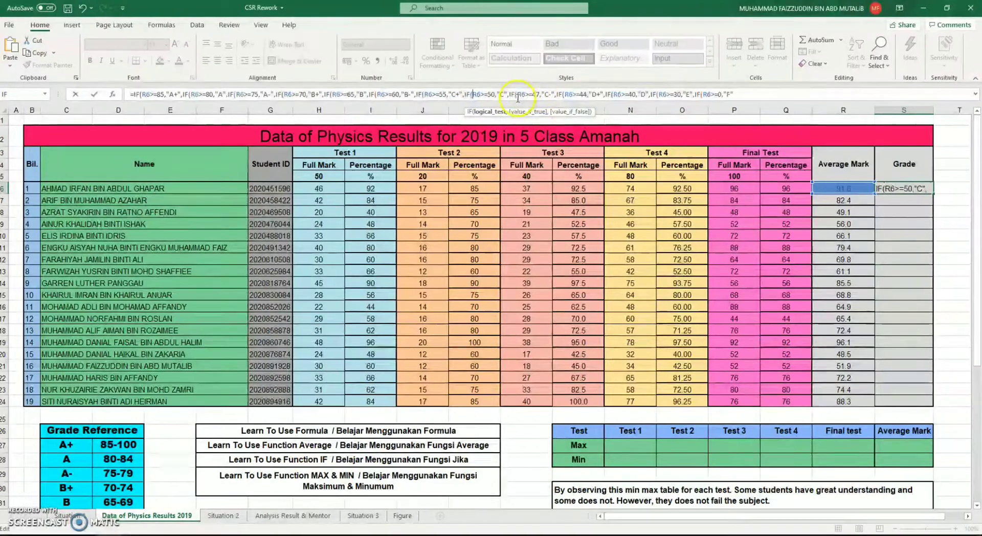
left_click(561, 95)
left_click(610, 95)
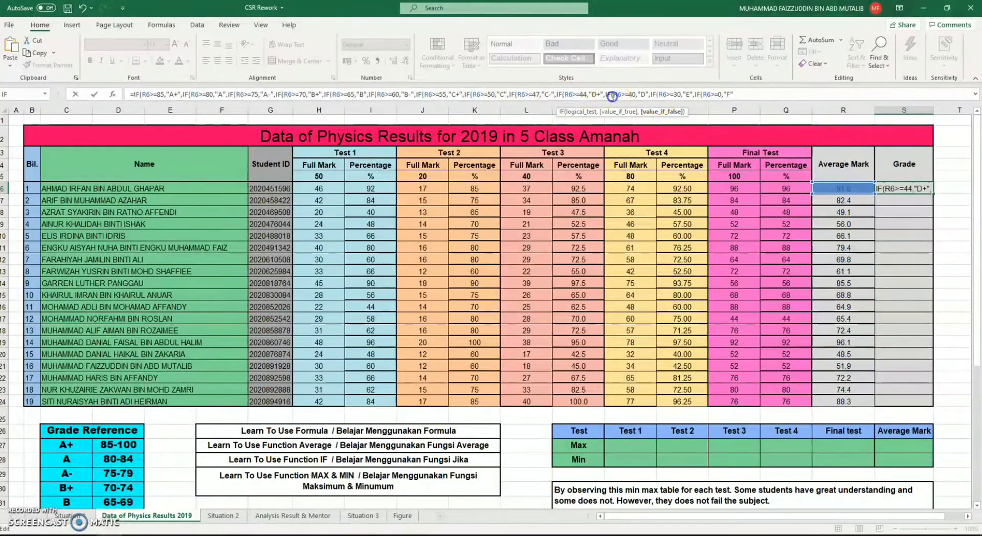
left_click(657, 94)
End the S6 grade formula with one closing parenthesis for every nested IF and enter it
left_click(768, 94)
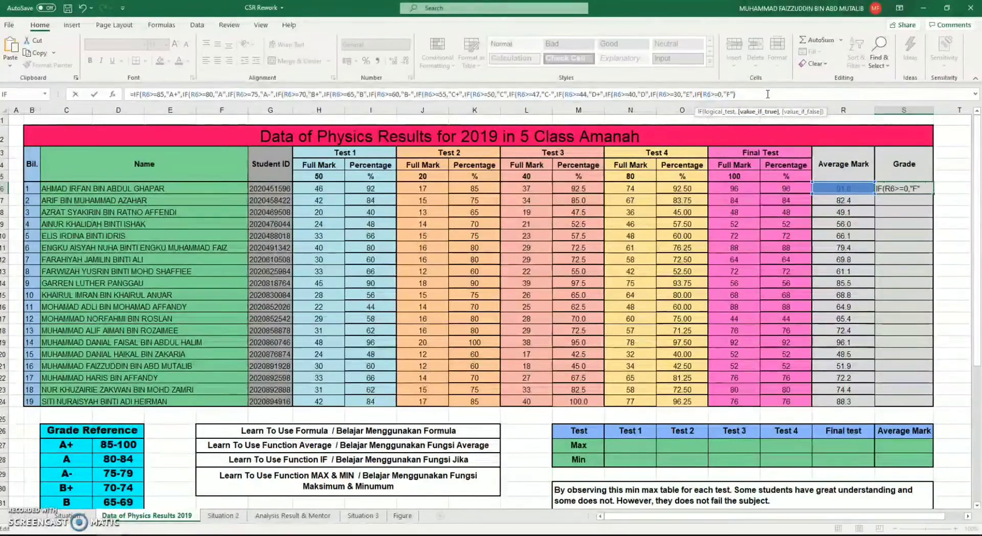
type(")))")
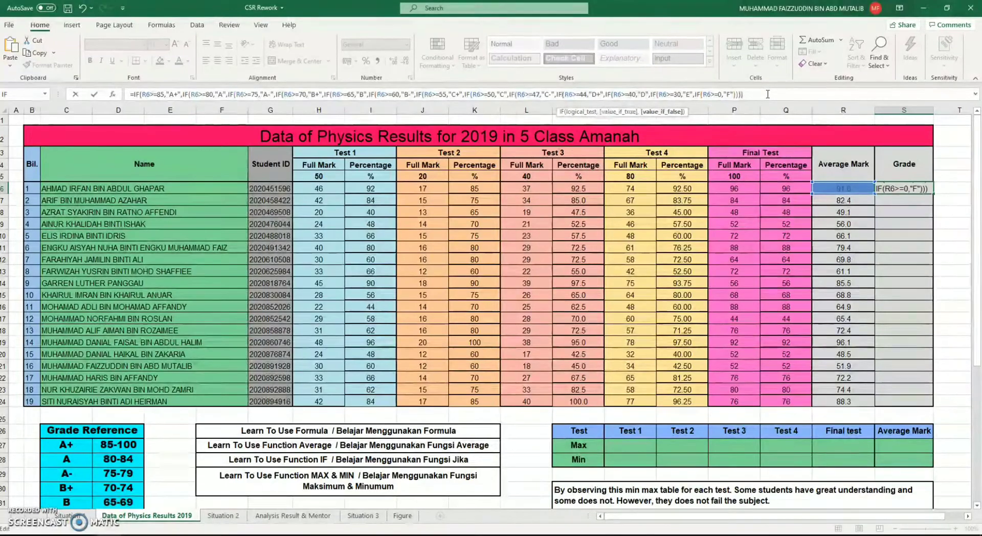
type("))))")
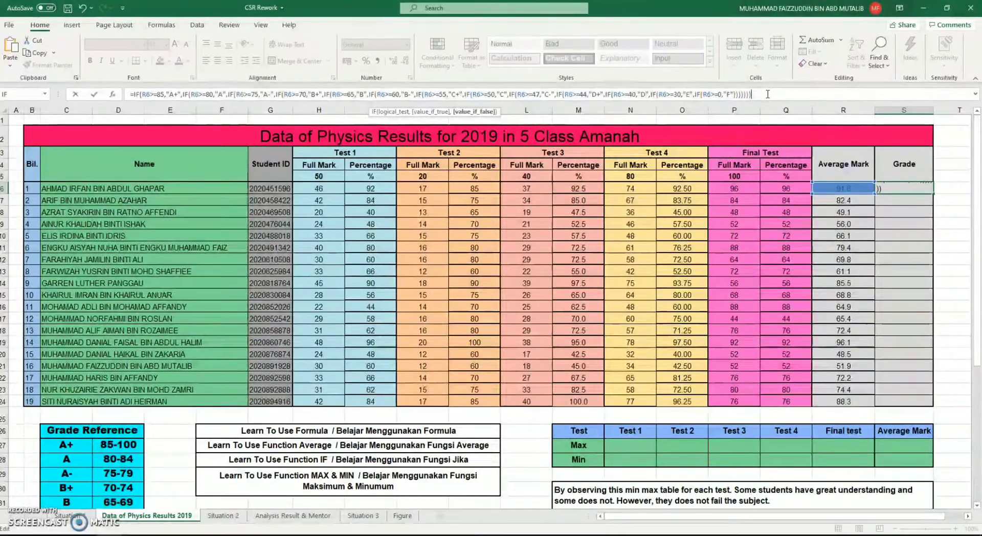
type("))))")
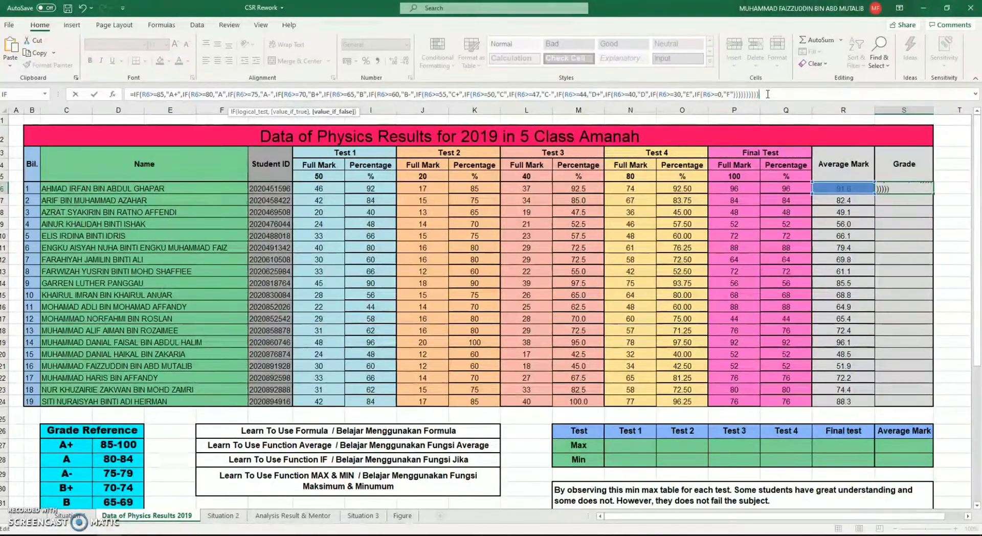
type(")))")
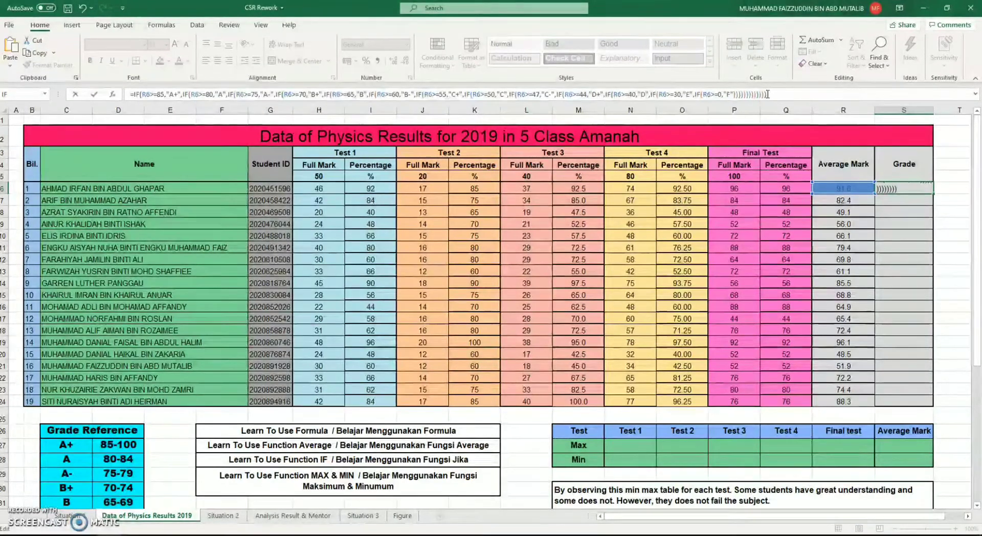
key("Return")
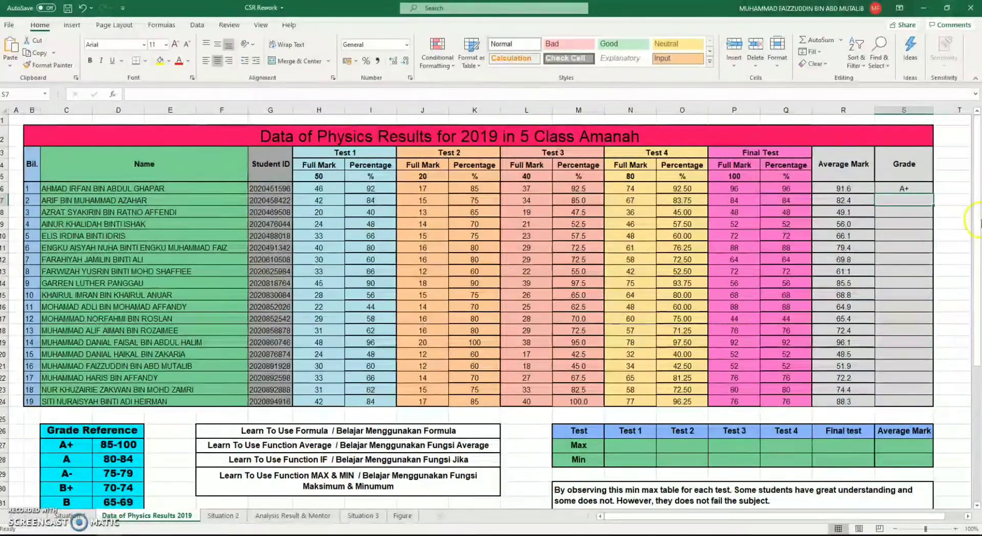
Copy the grade formula from S6 down through S24 for all the students
left_click(865, 188)
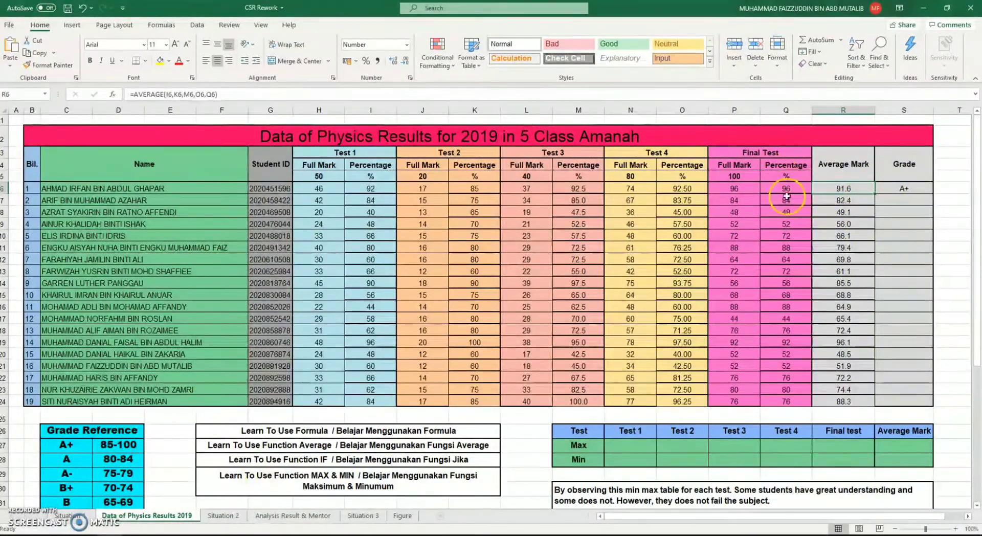
left_click(903, 189)
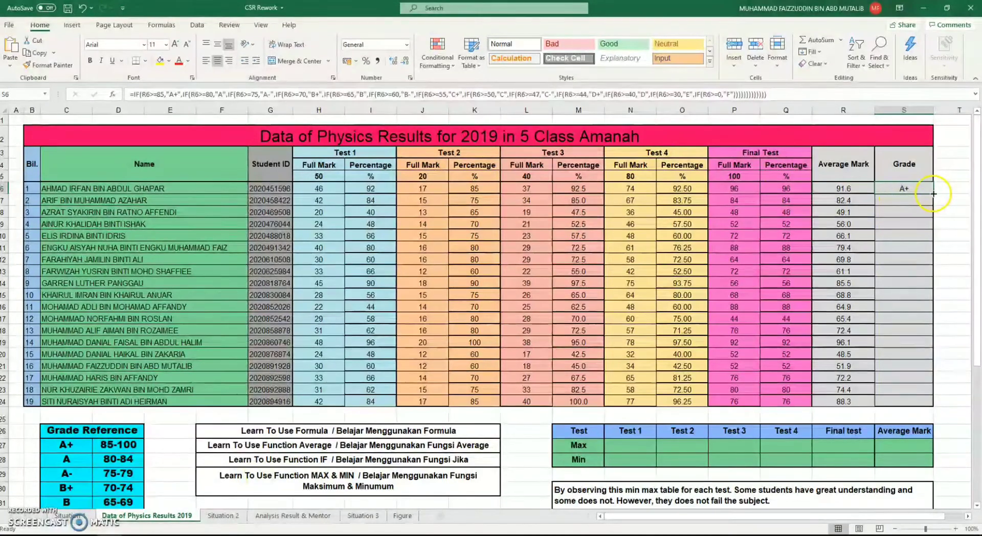
left_click_drag(934, 193, 924, 406)
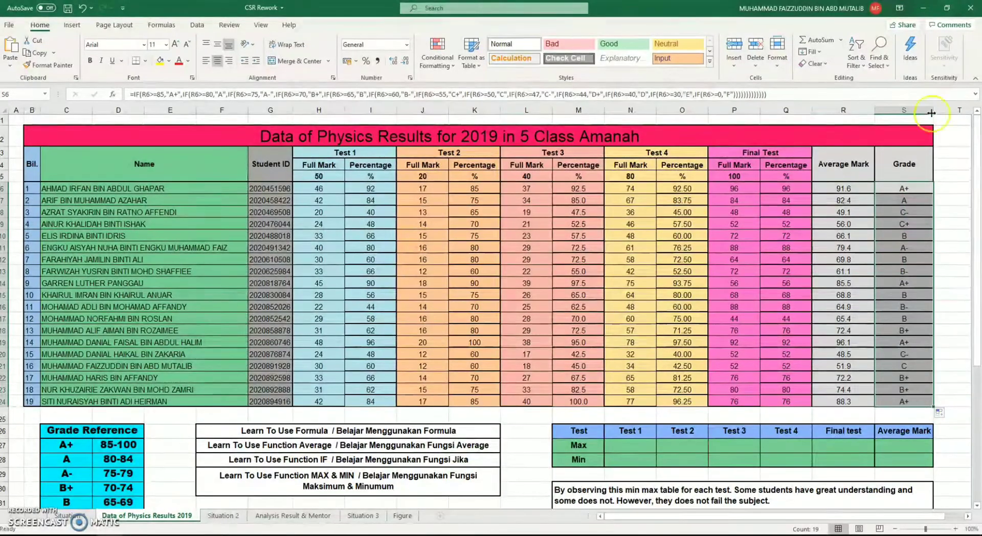
Check the grades of the second and third students against the mark ranges in the Grade Reference table
left_click(920, 200)
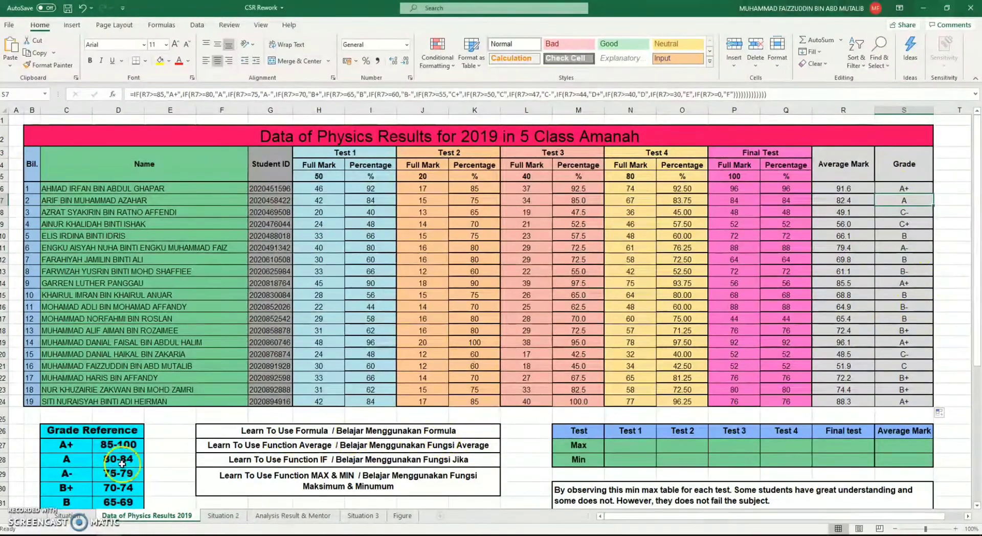
left_click(905, 233)
left_click(908, 214)
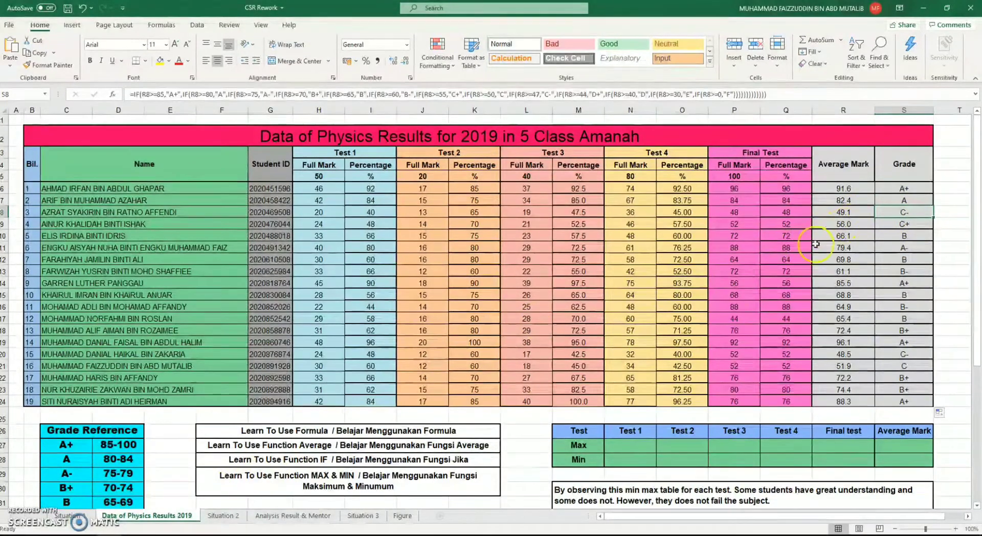
scroll(193, 481, "down", 3)
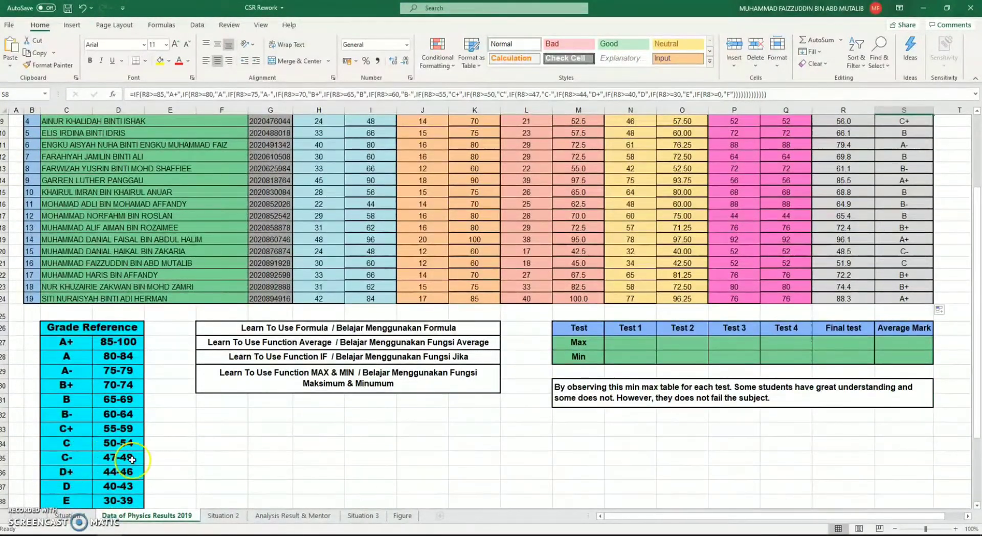
Check the grades of the third, fifth and eighth students against the mark ranges in the Grade Reference table
left_click(131, 458)
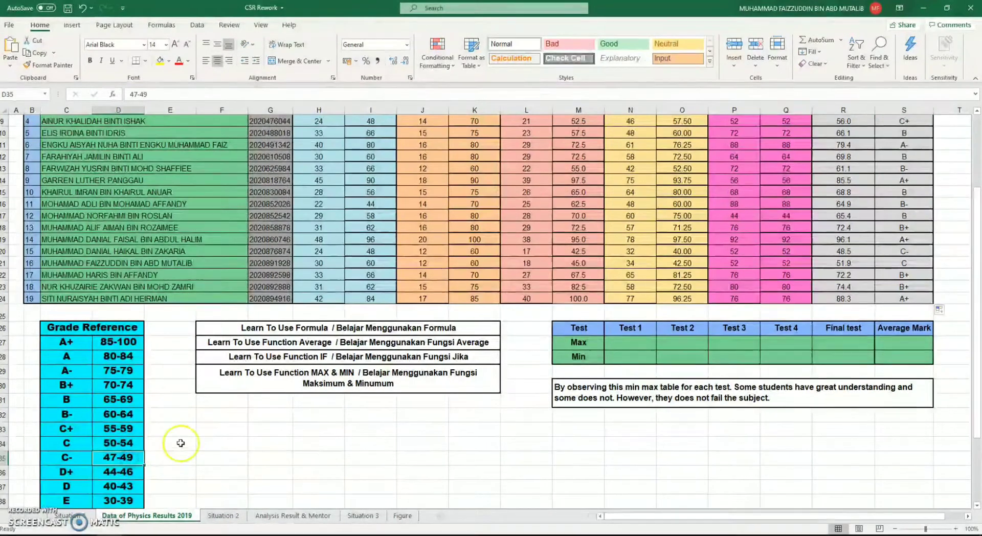
scroll(456, 442, "up", 3)
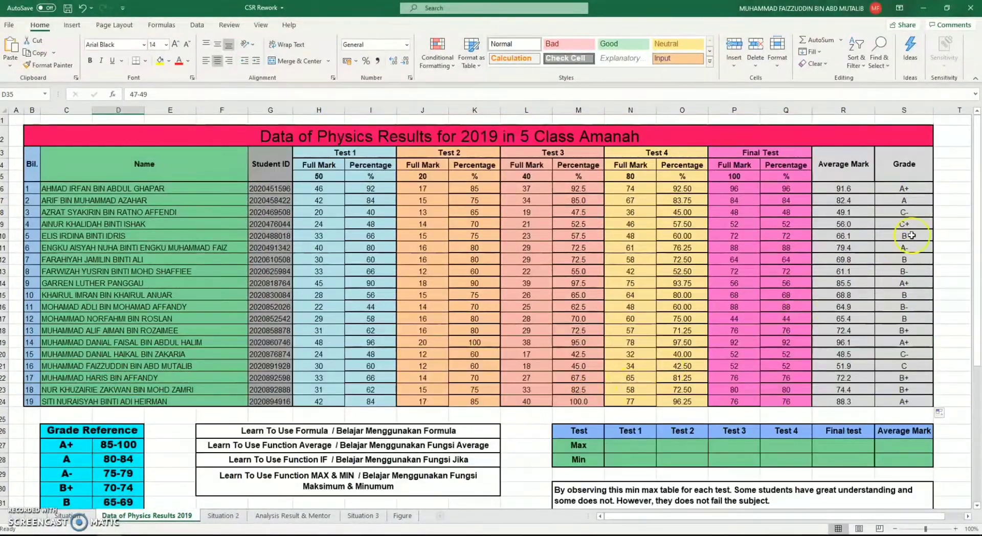
left_click(894, 238)
scroll(894, 238, "down", 1)
scroll(899, 256, "up", 1)
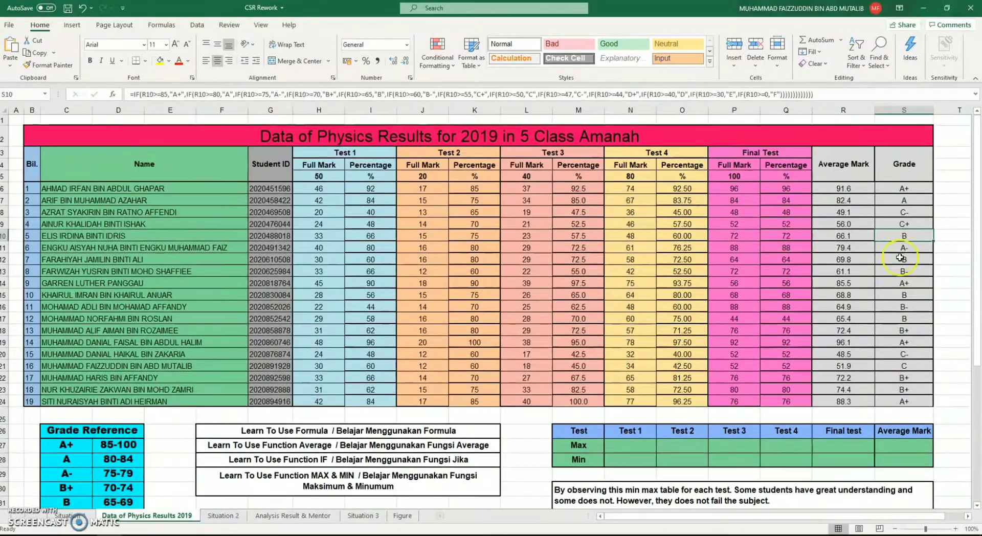
left_click(899, 271)
scroll(863, 336, "down", 4)
scroll(861, 337, "up", 5)
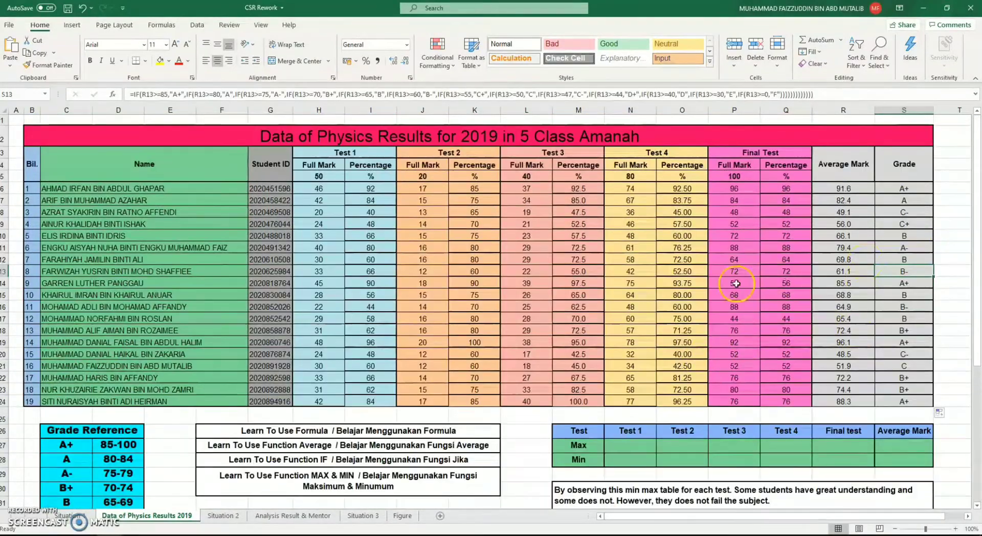
Review the MAX & MIN learning heading, the empty Test 1 Max and Min cells and the Test 1 percentages in I6:I24
left_click(246, 467)
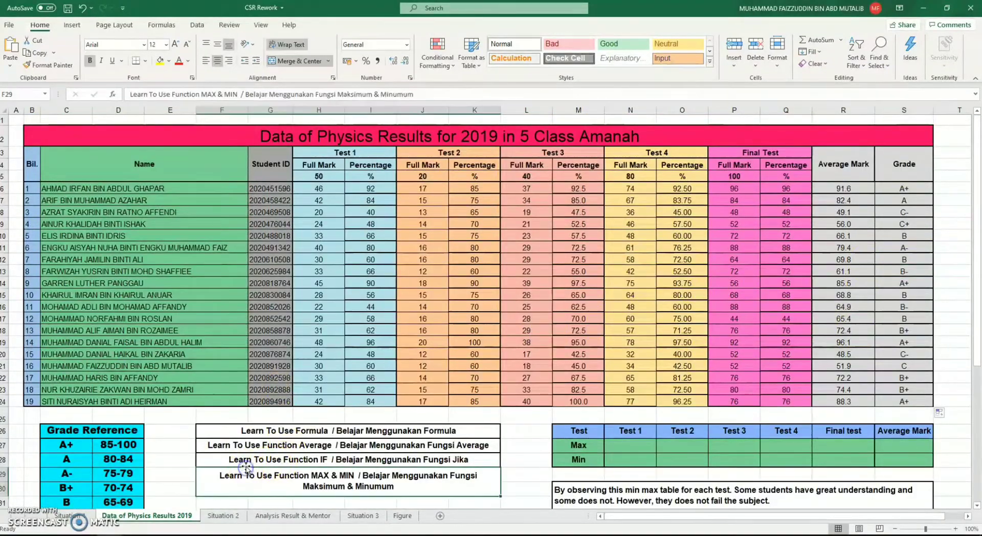
left_click(257, 461)
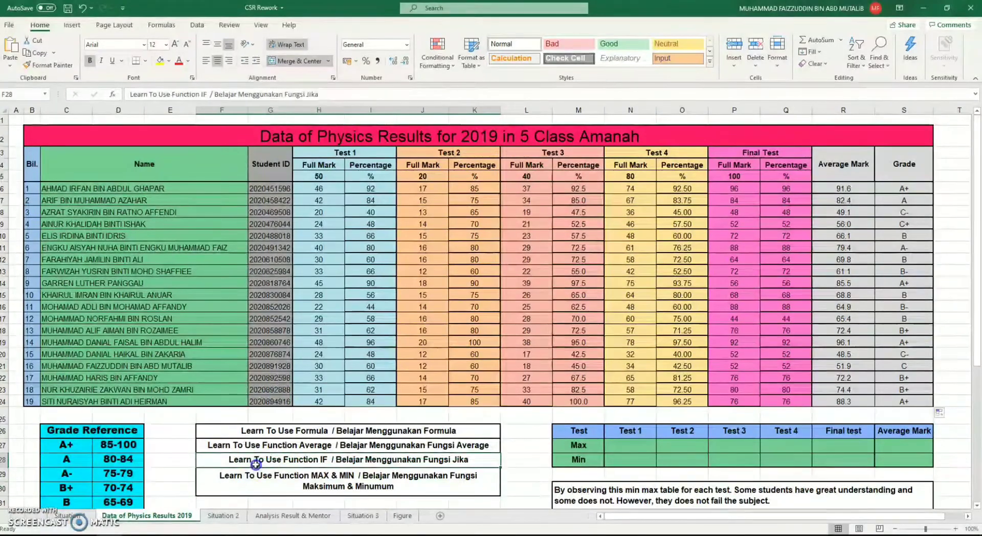
left_click(316, 475)
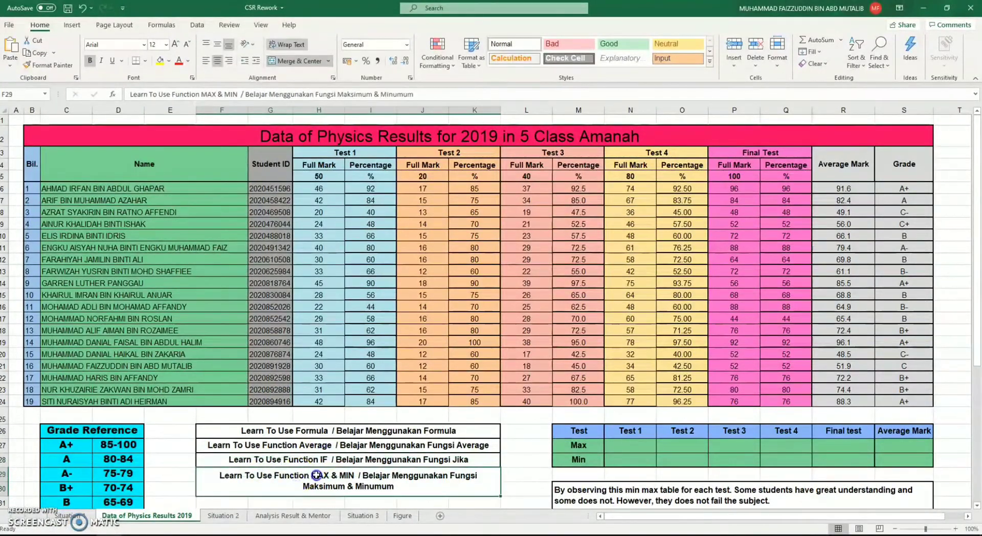
left_click(635, 448)
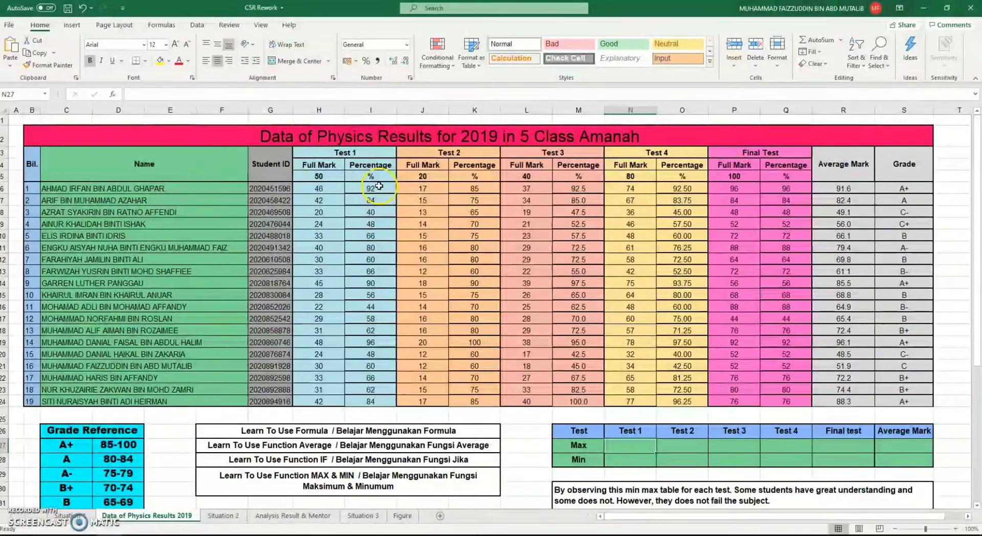
left_click_drag(379, 188, 376, 404)
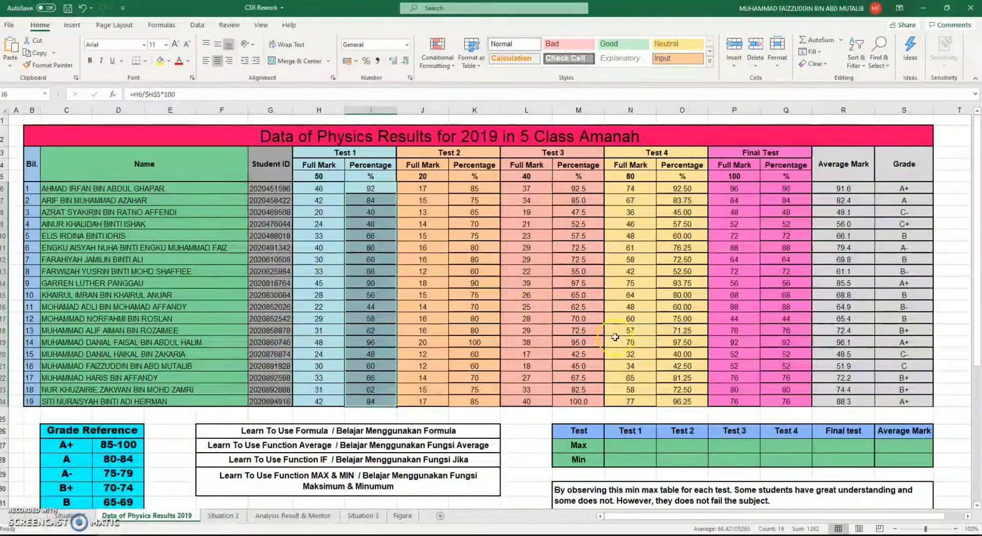
left_click(624, 454)
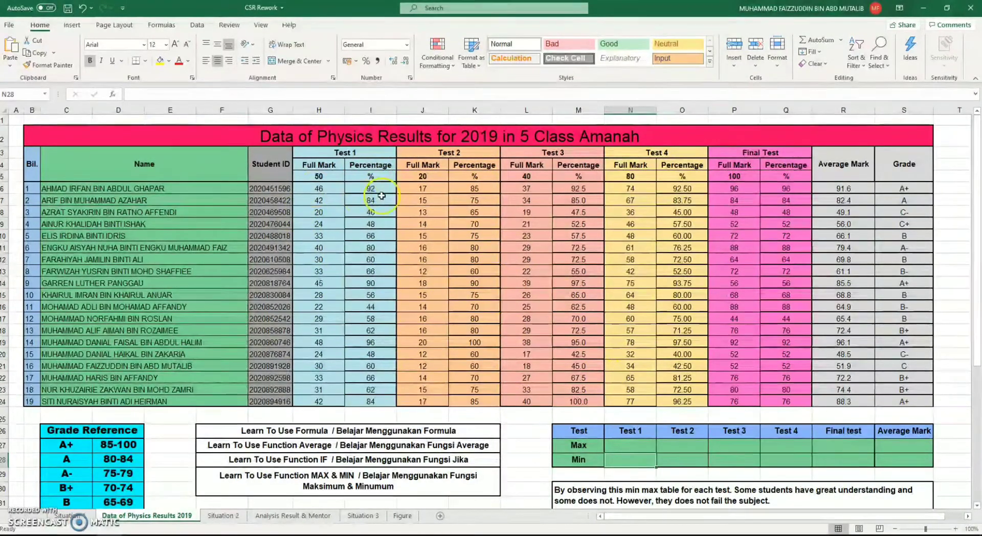
Find the MAX function and use it in N27 to return the highest Test 1 percentage from I6:I24
left_click(635, 444)
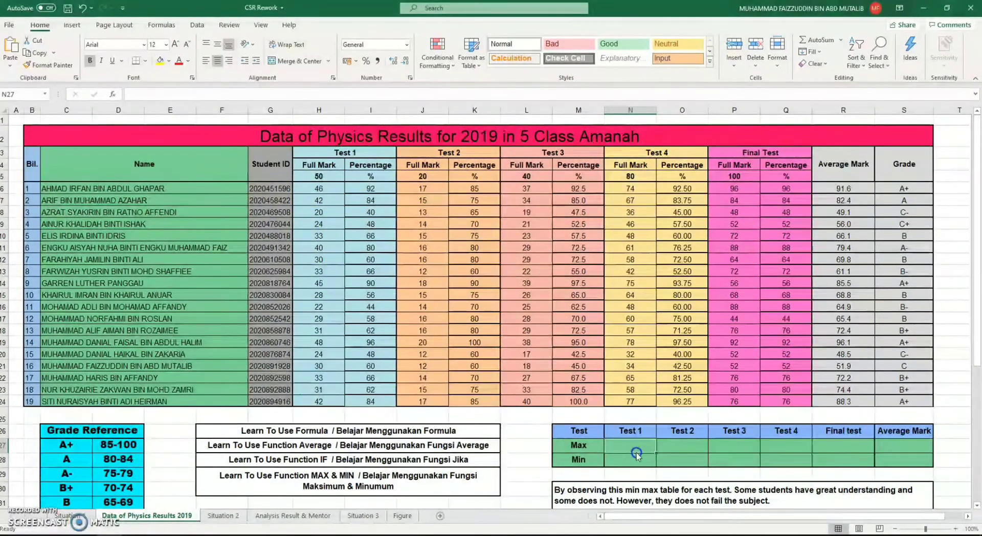
left_click(112, 95)
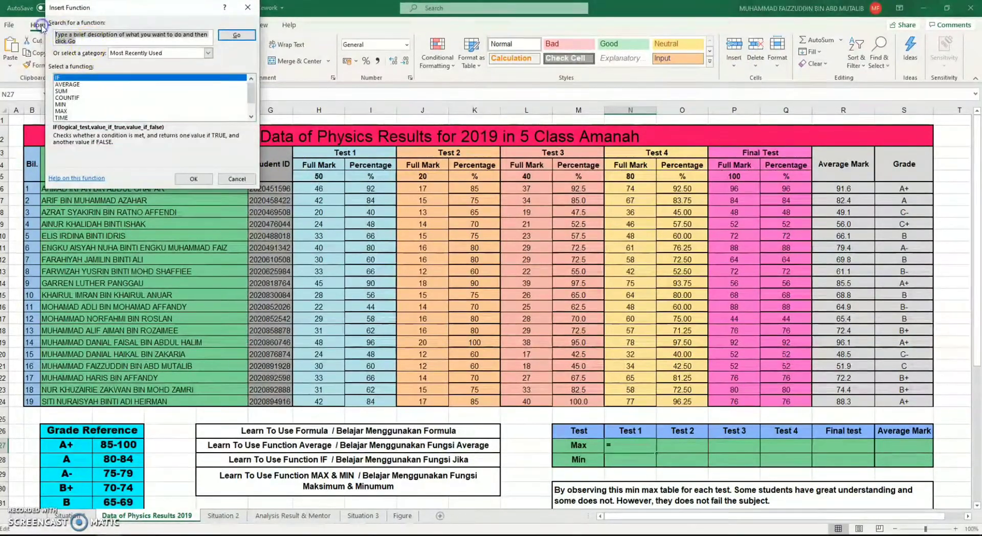
type("MAX")
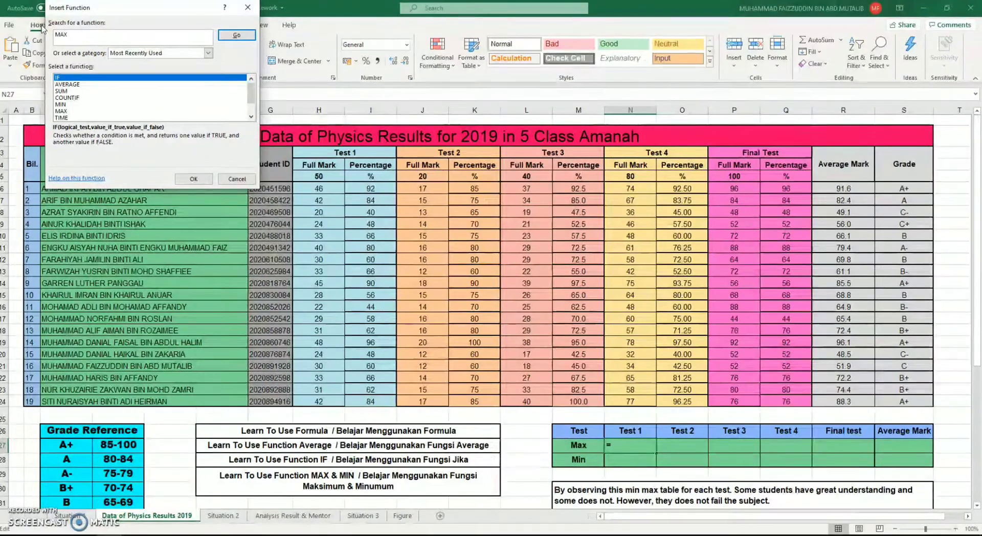
key("Return")
left_click(94, 78)
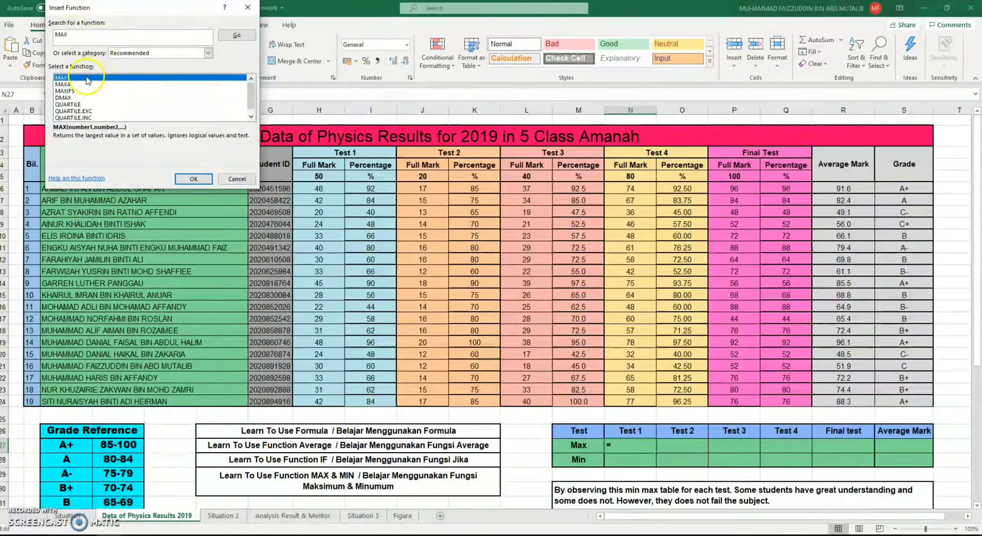
double_click(93, 78)
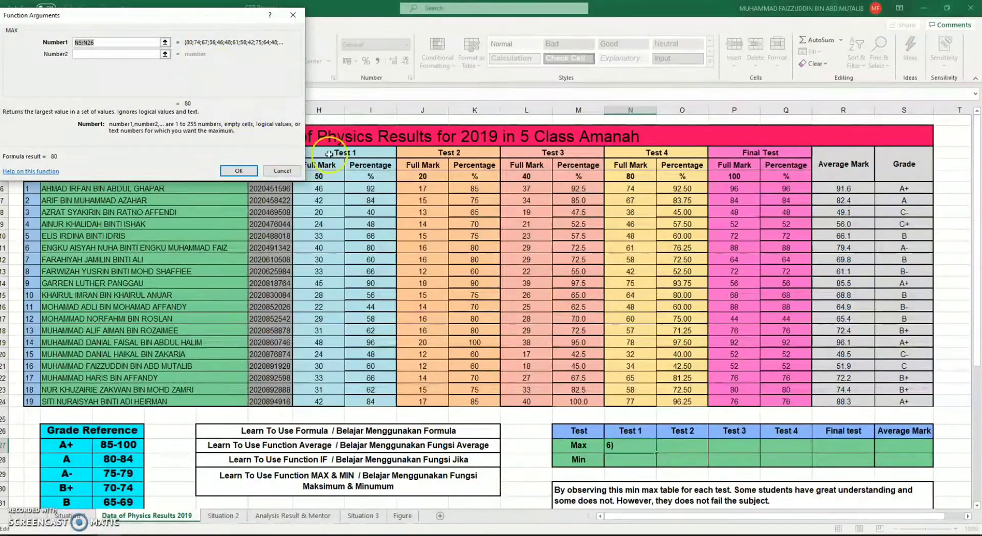
left_click(373, 189)
left_click_drag(371, 230, 367, 400)
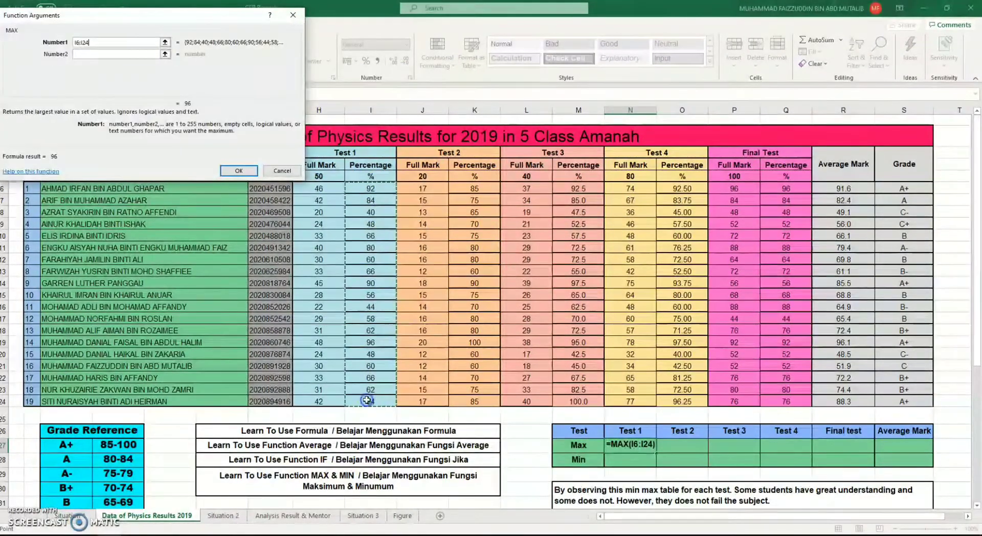
key("Return")
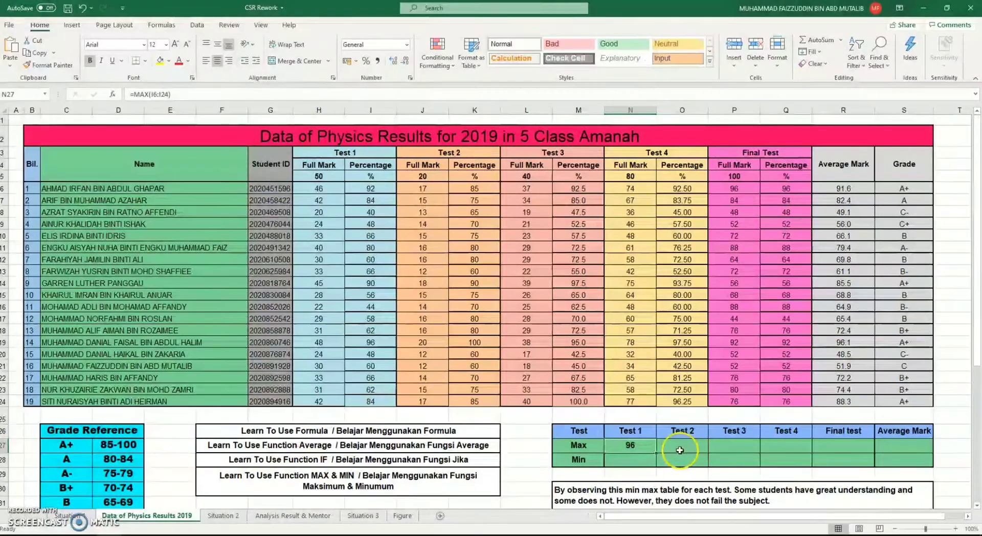
Calculate the highest Test 2 percentage in O27 with the MAX function over K6:K24
left_click(631, 459)
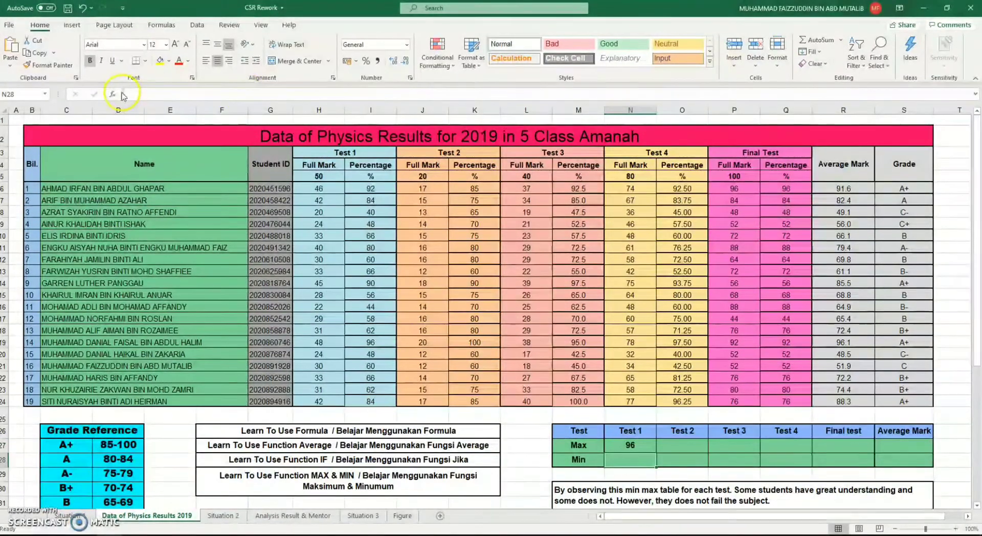
left_click(670, 445)
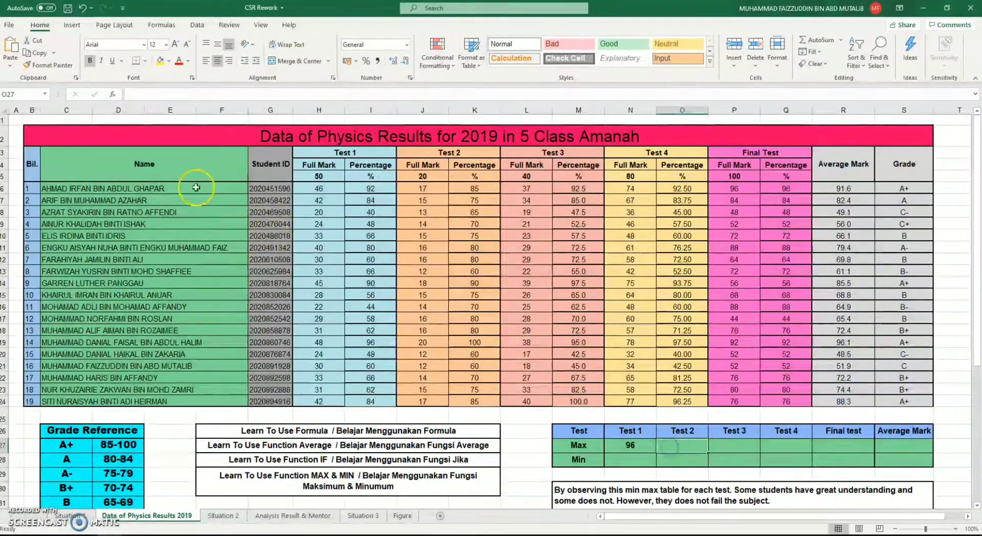
left_click(113, 94)
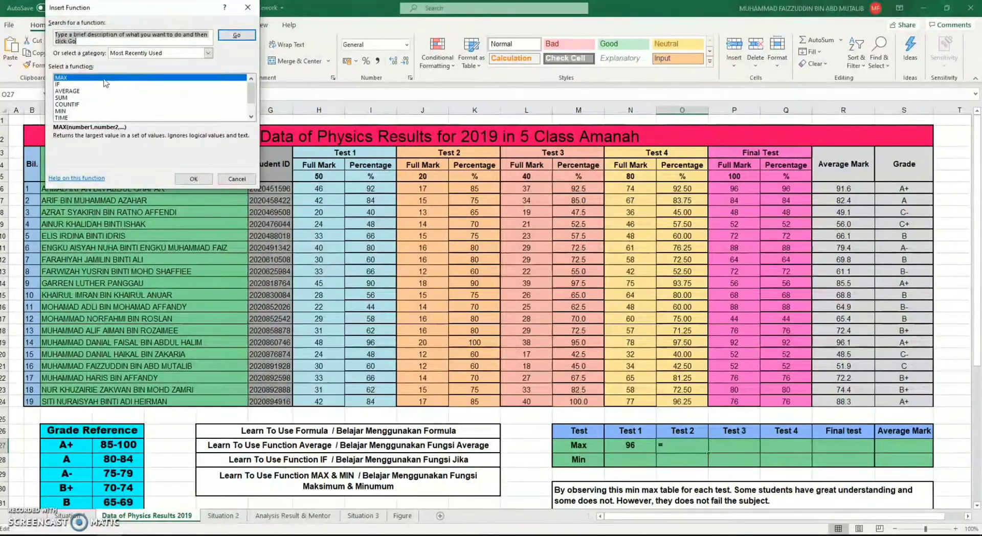
double_click(105, 83)
left_click_drag(474, 188, 487, 401)
key("Return")
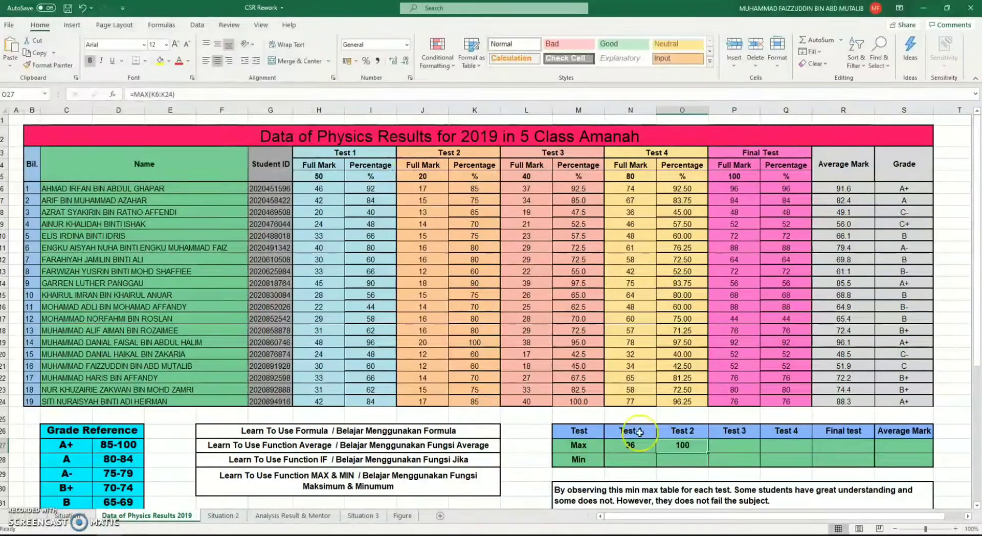
Calculate the highest Test 3 percentage in P27 with the MAX function over M6:M24
left_click(750, 451)
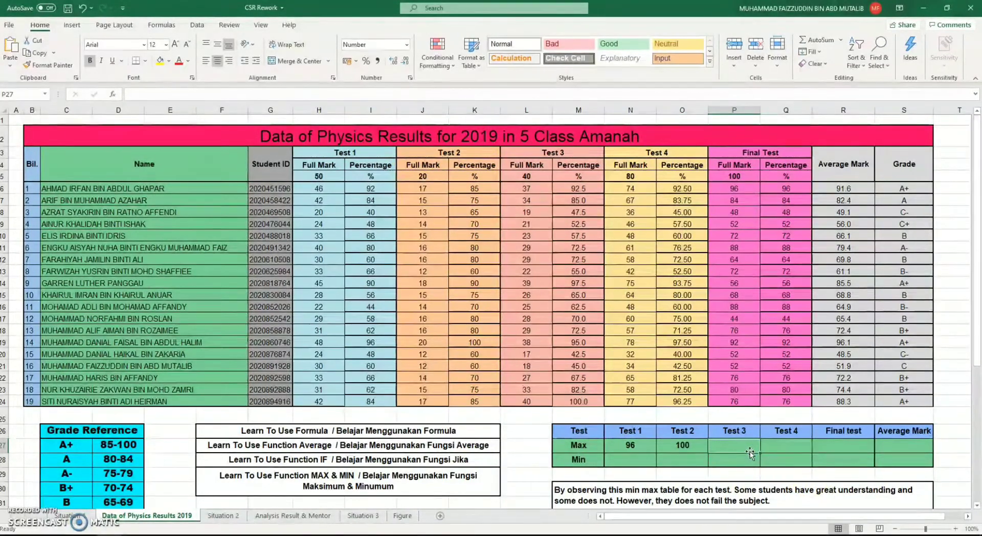
left_click(119, 95)
double_click(106, 78)
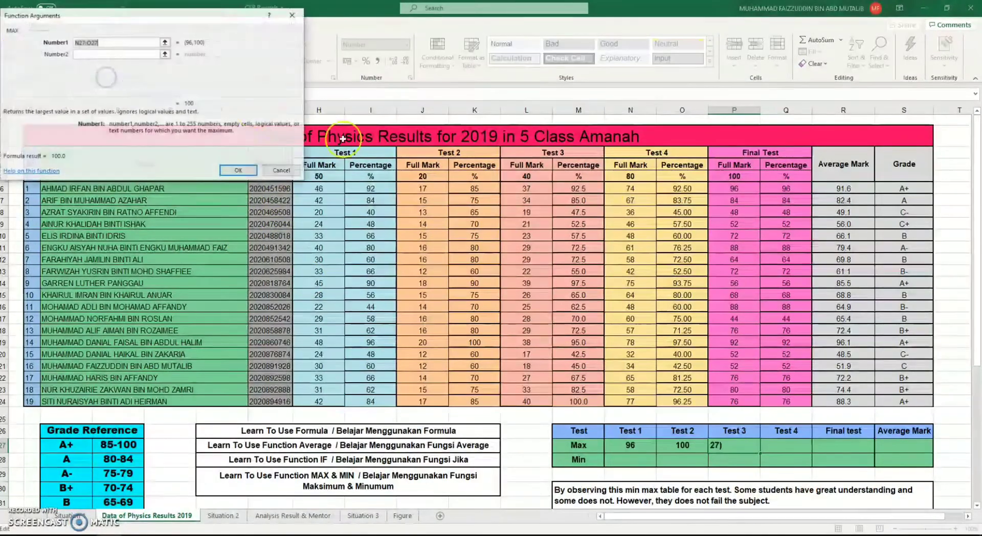
left_click_drag(591, 189, 583, 401)
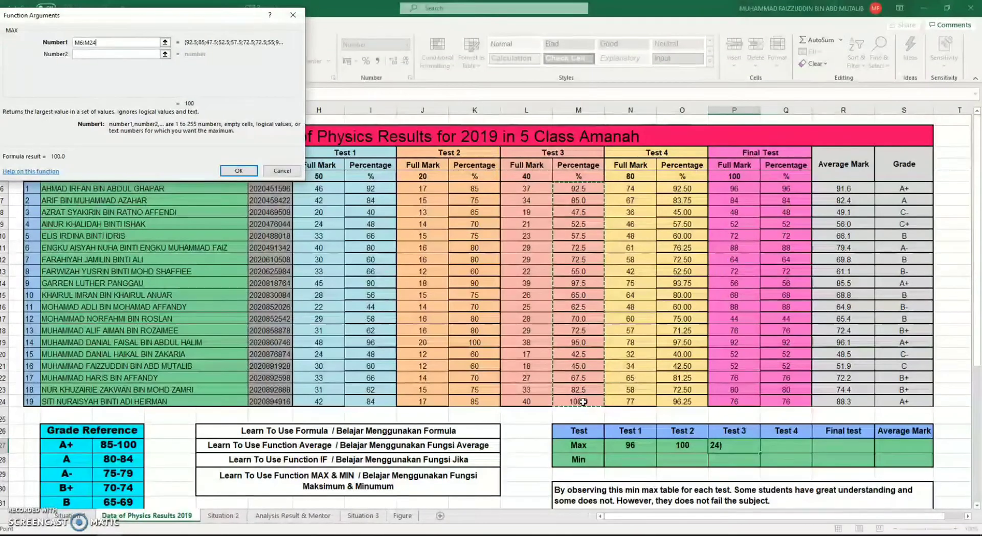
key("Return")
Calculate the highest Test 4 percentage in Q27 with the MAX function over O6:O24
left_click(789, 441)
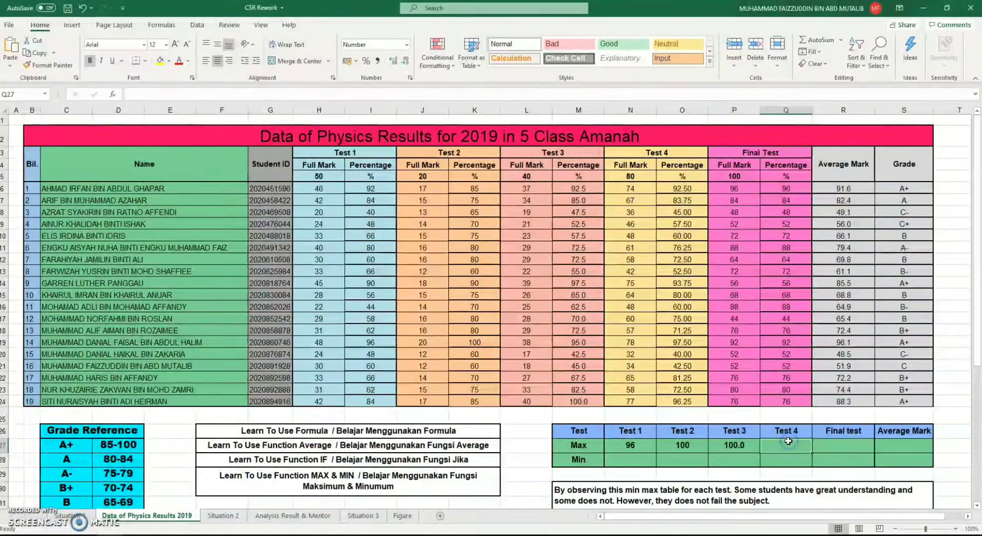
left_click(119, 94)
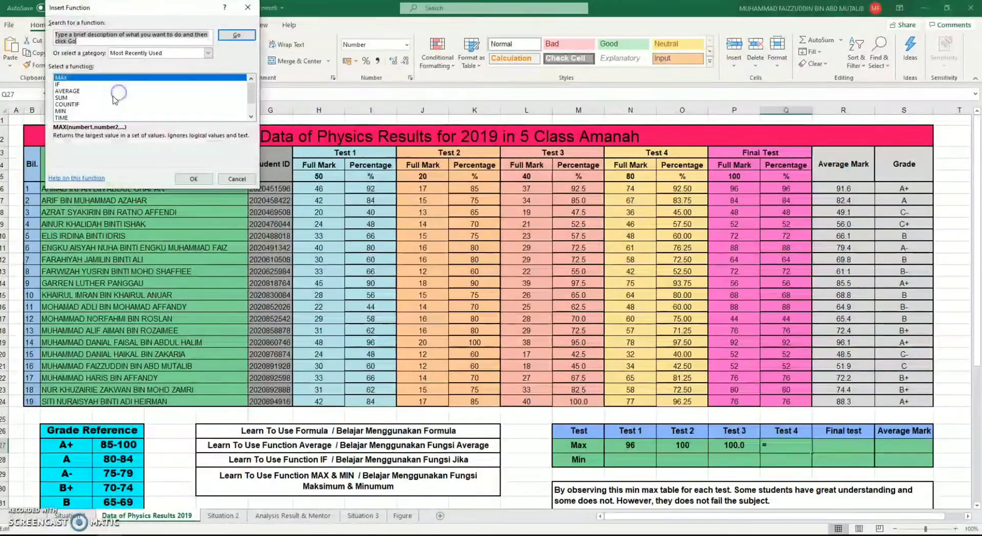
double_click(90, 77)
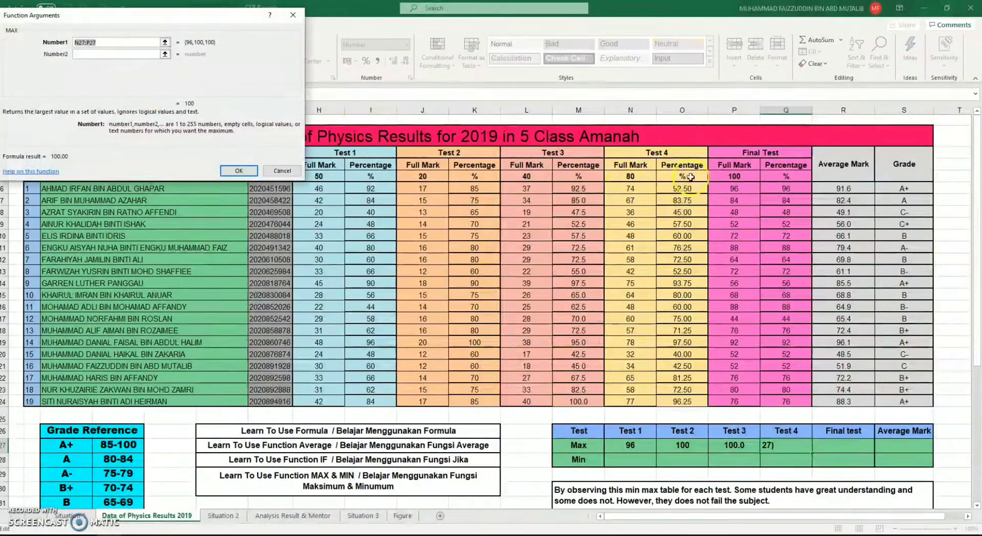
left_click_drag(688, 191, 690, 395)
key("Return")
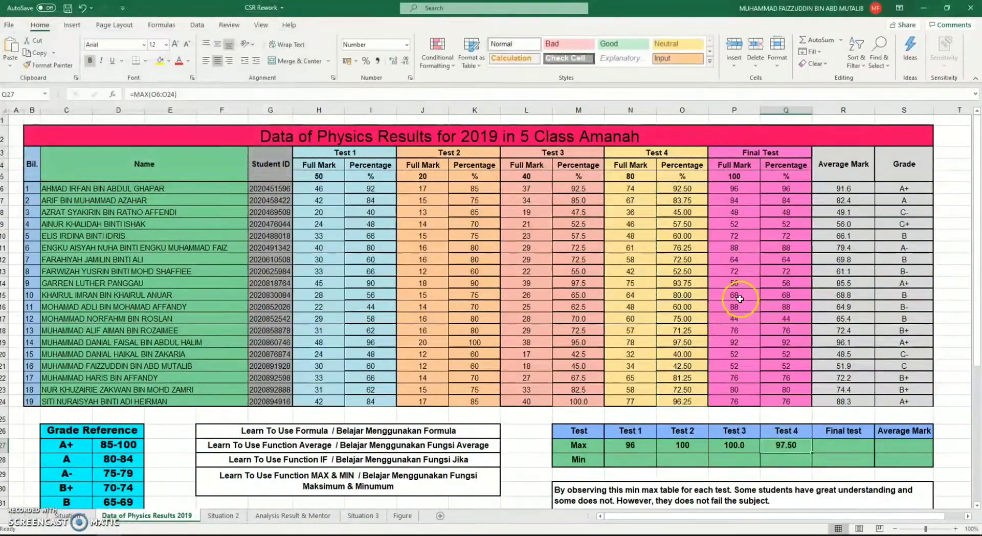
Calculate the highest Final Test percentage in R27 with the MAX function over Q6:Q24
left_click(827, 441)
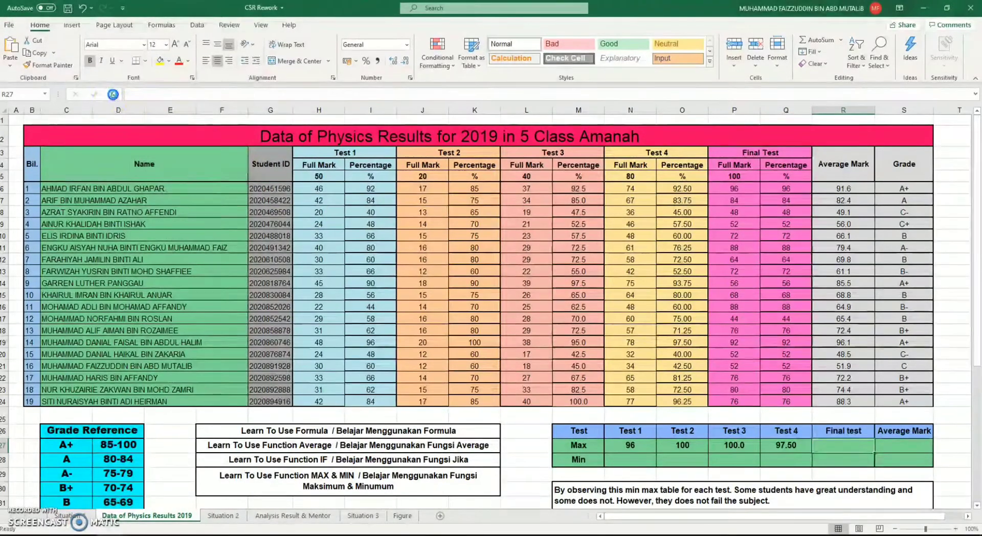
left_click(112, 95)
double_click(93, 78)
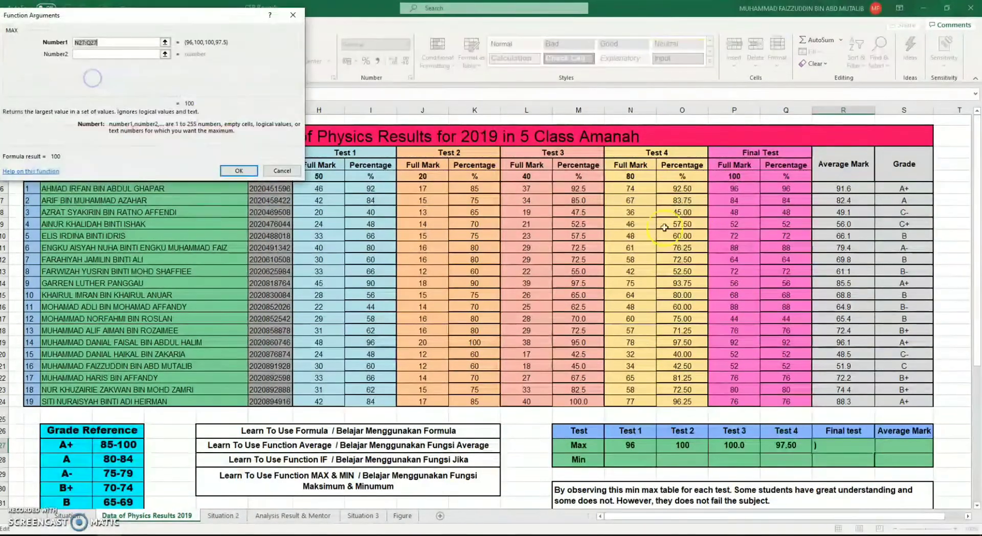
left_click_drag(786, 188, 793, 406)
key("Return")
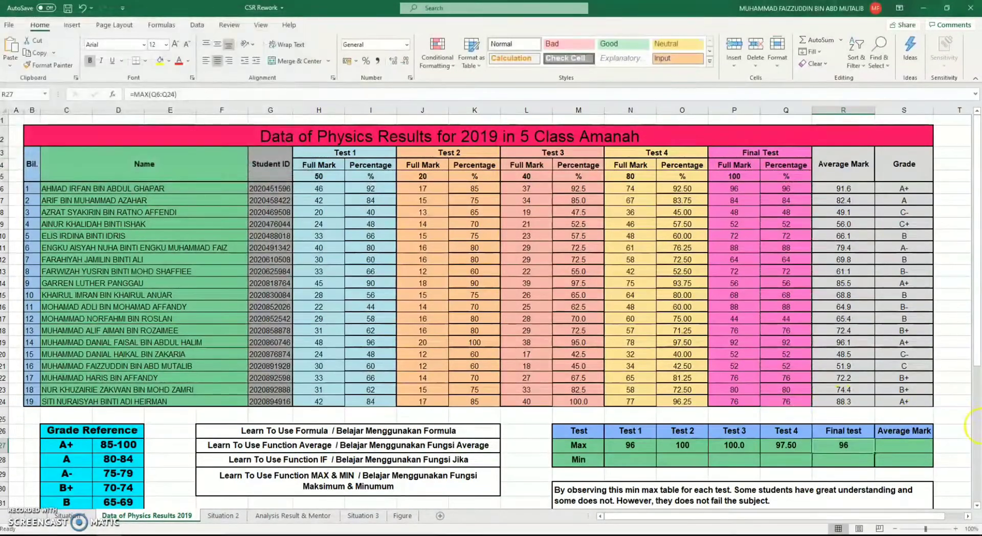
Calculate the highest average mark in S27 with the MAX function over R6:R24
left_click(906, 446)
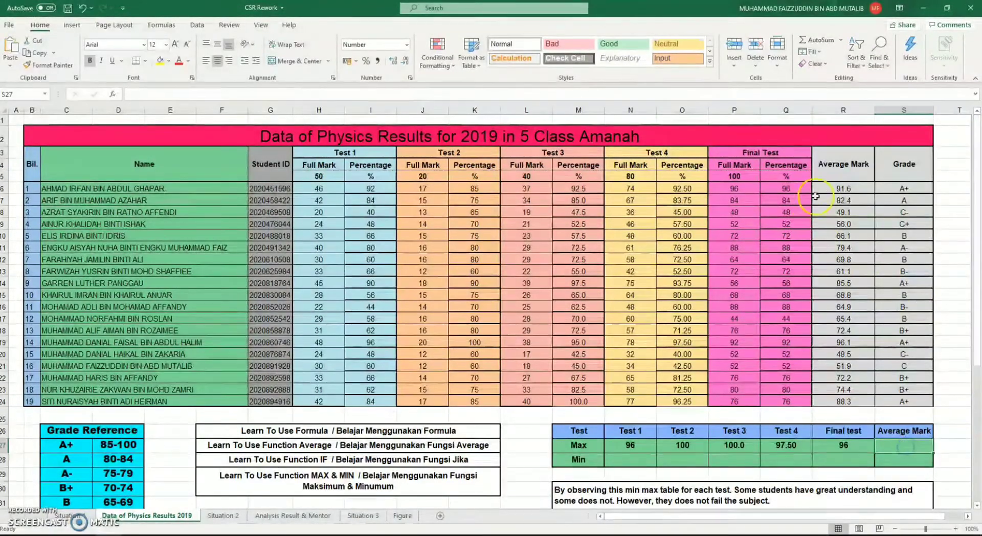
left_click(114, 94)
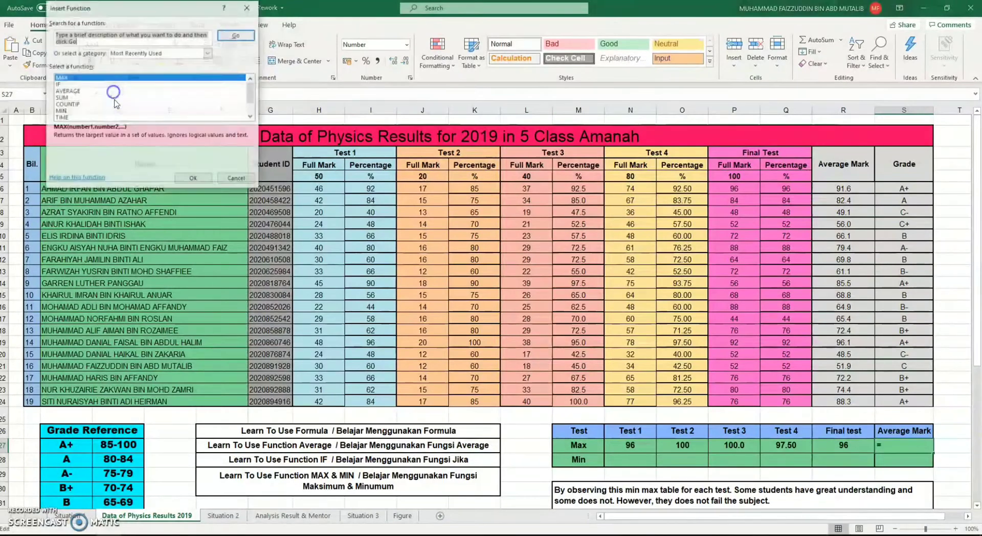
double_click(101, 75)
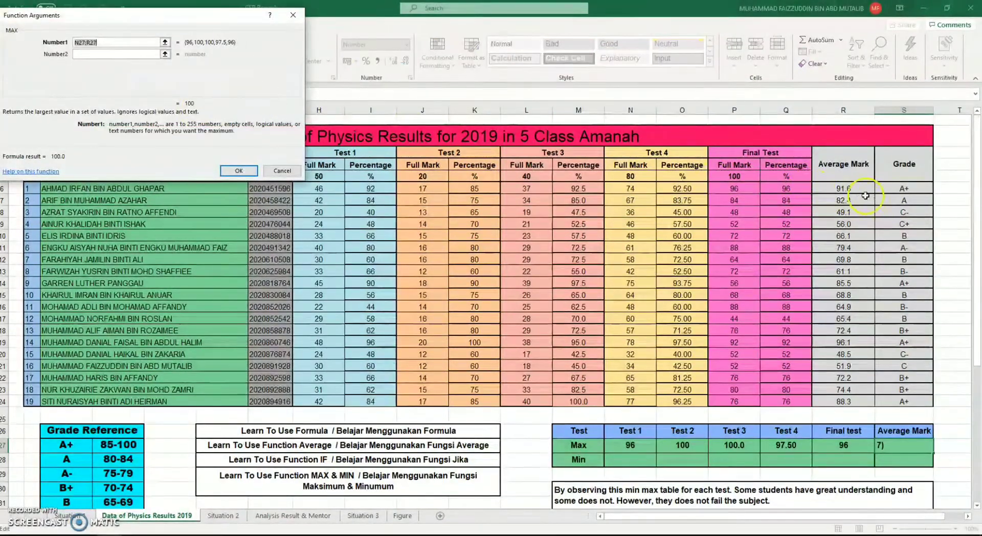
left_click_drag(865, 192, 857, 402)
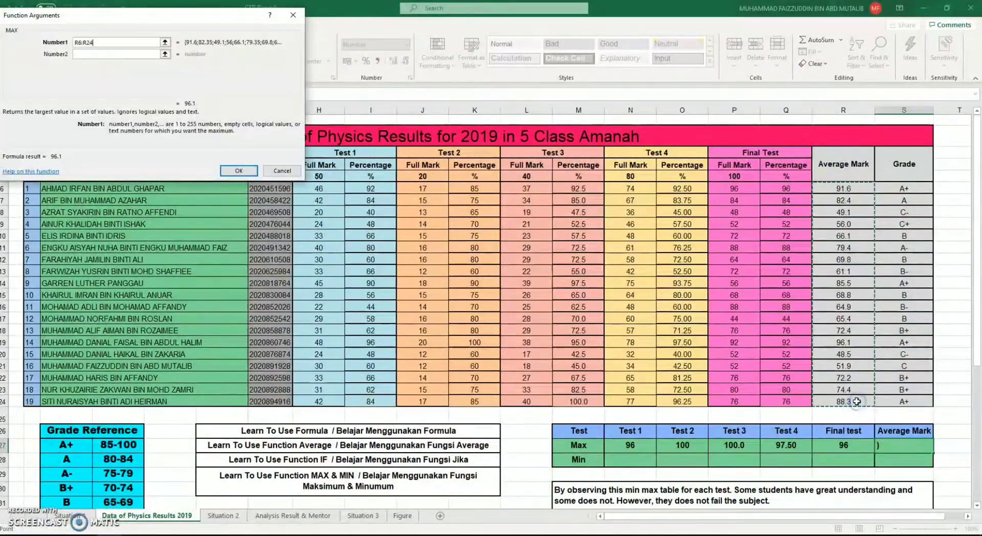
key("Return")
Calculate the lowest Test 1 percentage in N28 with the MIN function over I6:I24
left_click(646, 462)
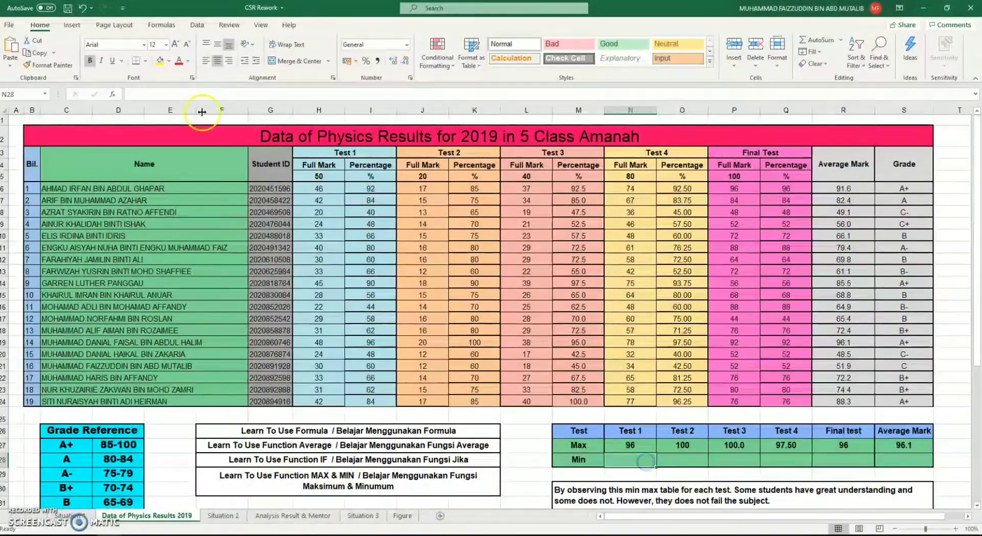
left_click(112, 94)
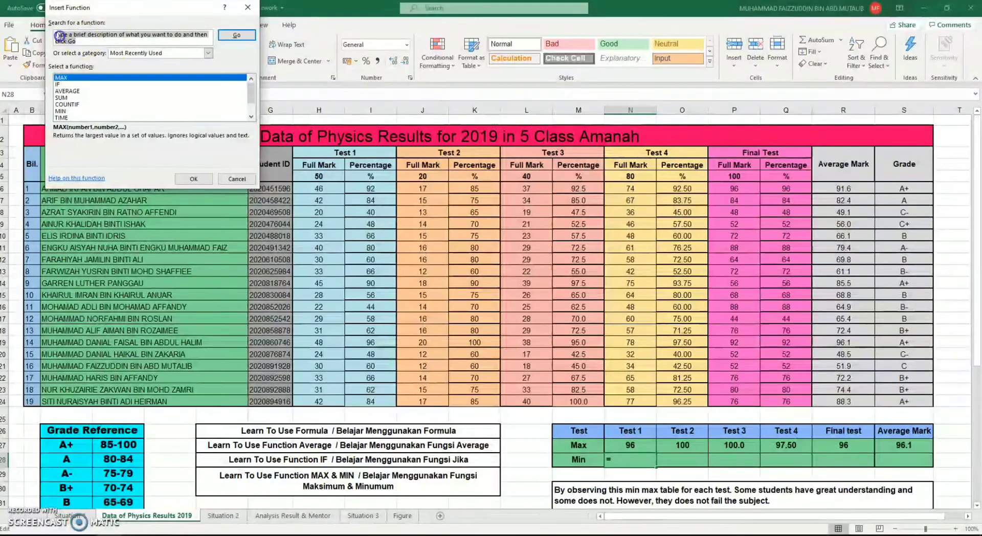
type("MIN")
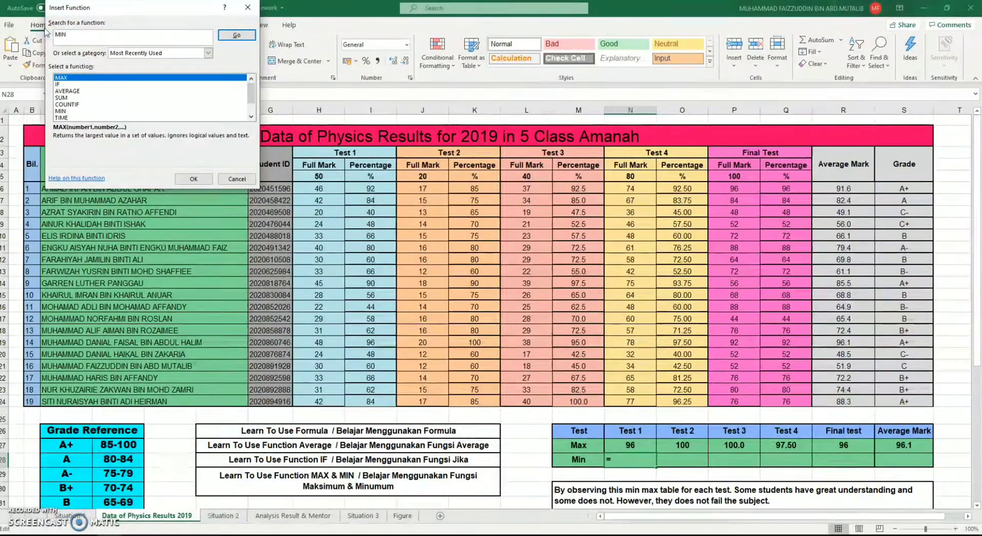
key("Return")
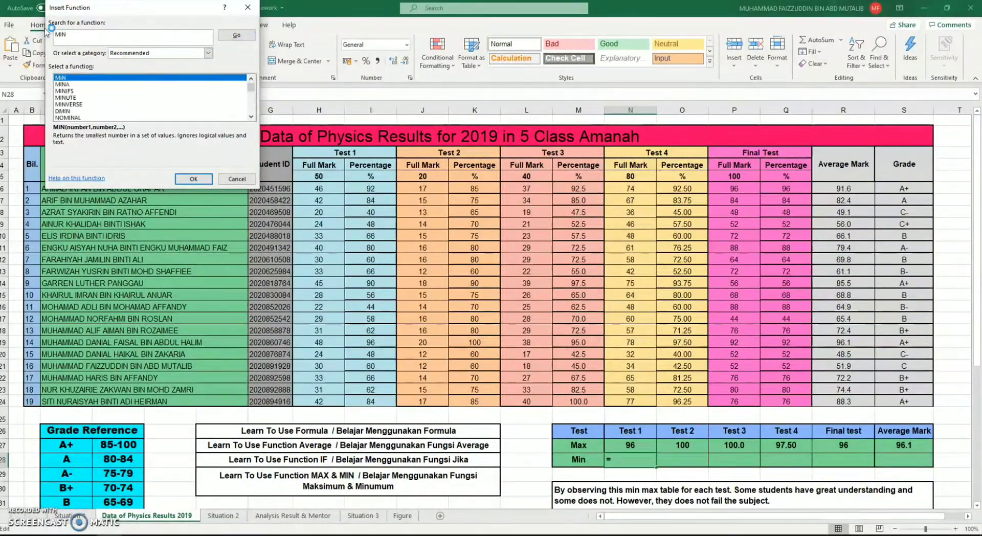
double_click(77, 78)
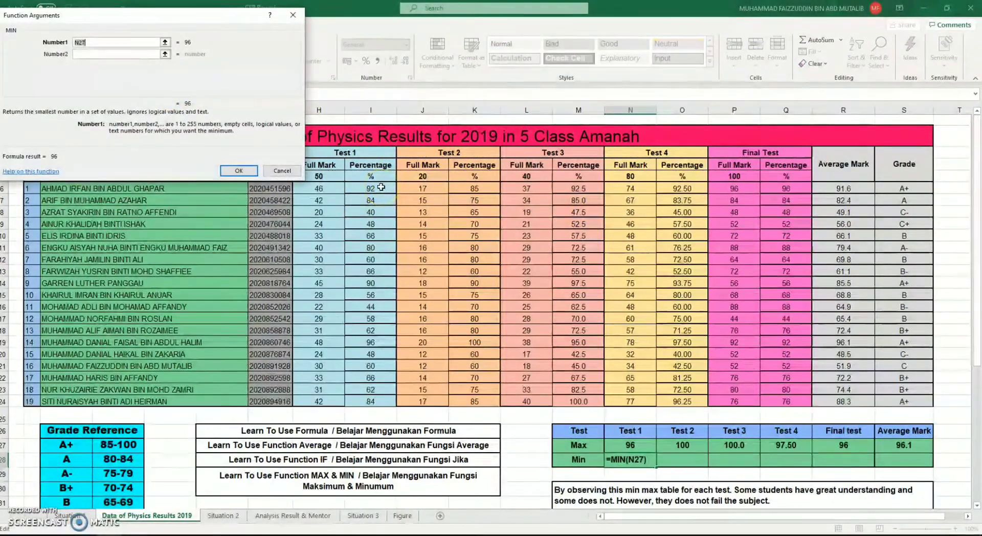
left_click_drag(381, 187, 364, 397)
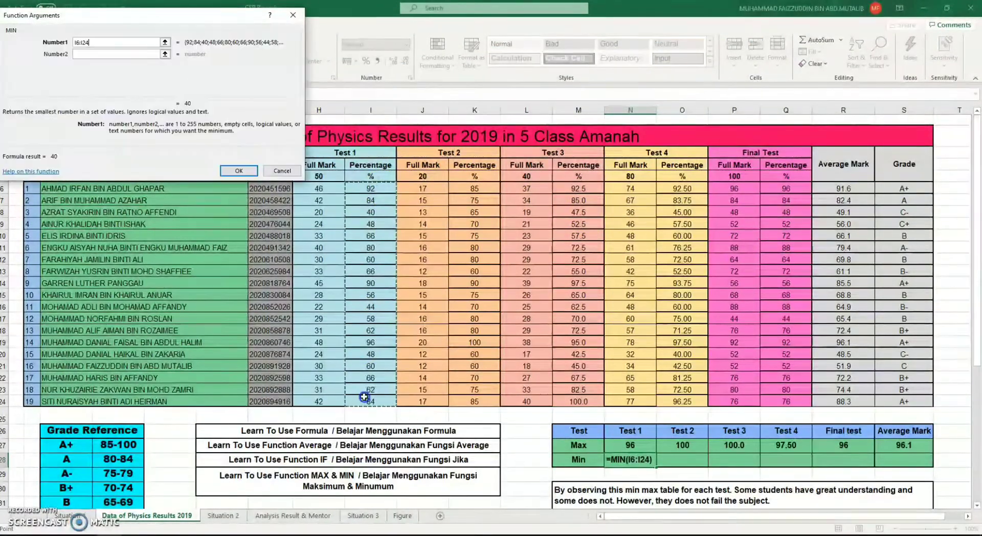
left_click(238, 170)
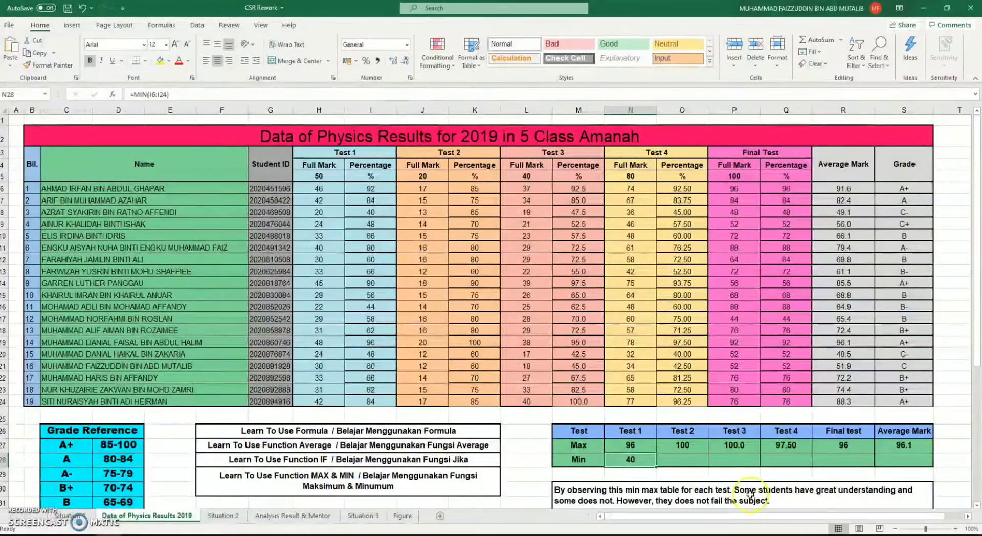
Calculate the lowest Test 2 percentage in O28 with the MIN function over K6:K24
left_click(687, 463)
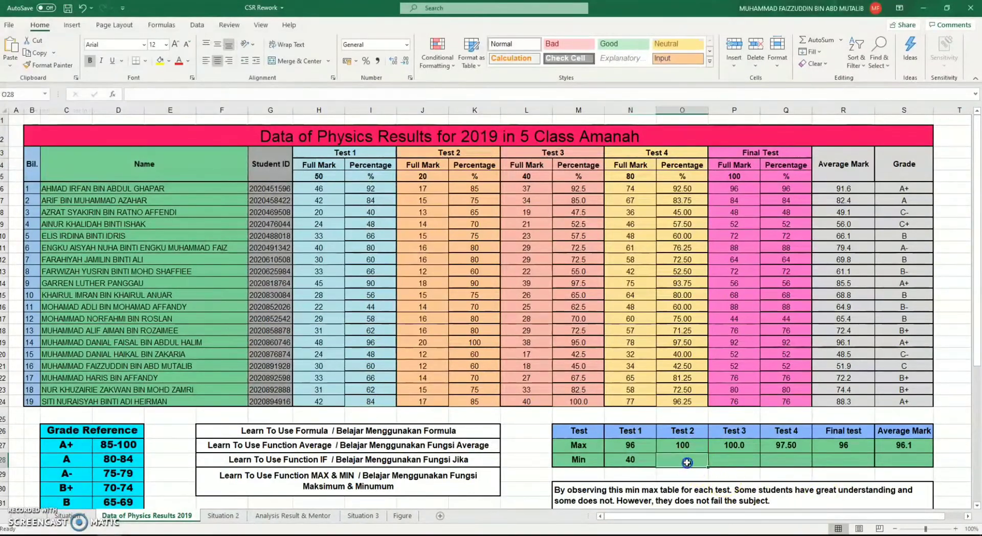
left_click(114, 96)
left_click(192, 178)
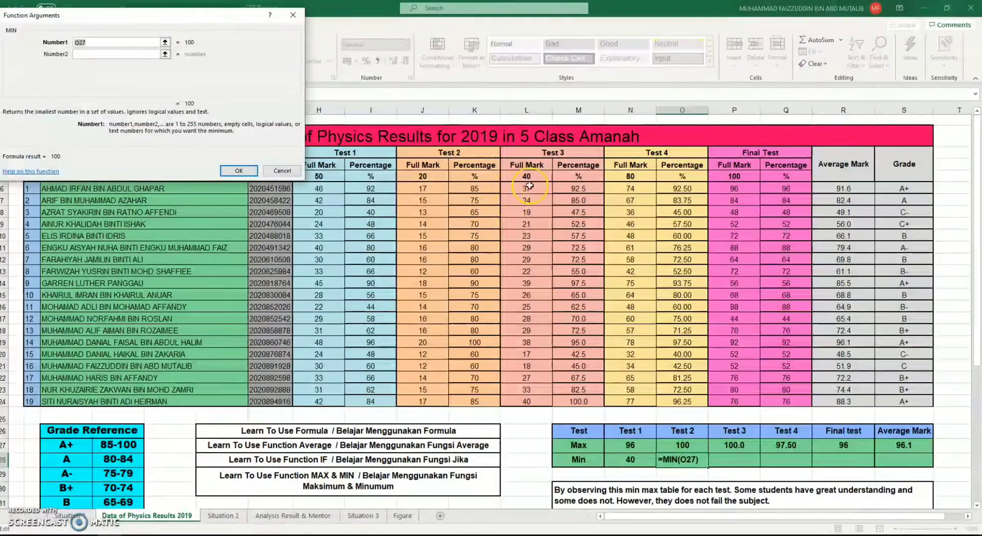
left_click_drag(467, 189, 476, 403)
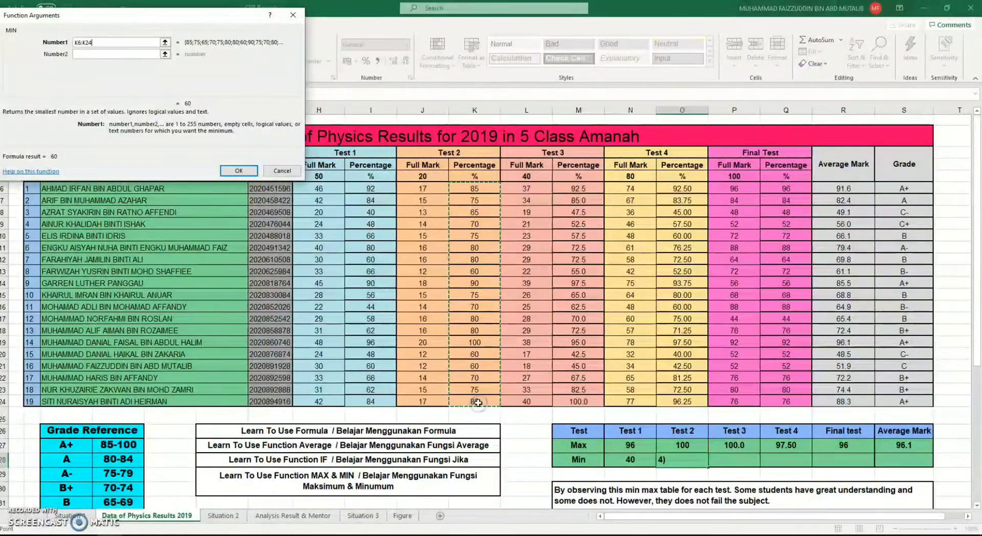
key("Return")
Calculate the lowest Test 3 percentage in P28 with the MIN function over M6:M24
left_click(751, 462)
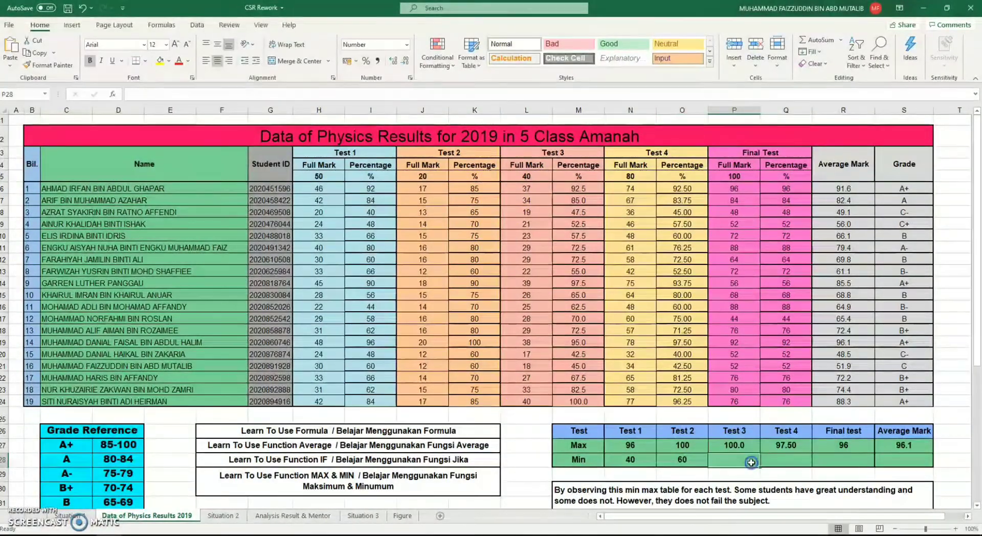
left_click(114, 94)
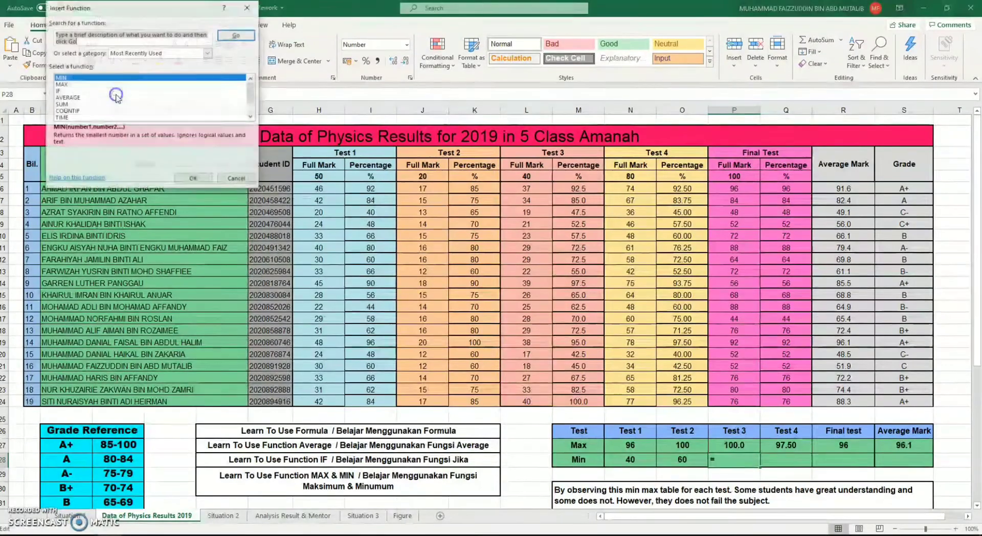
key("Return")
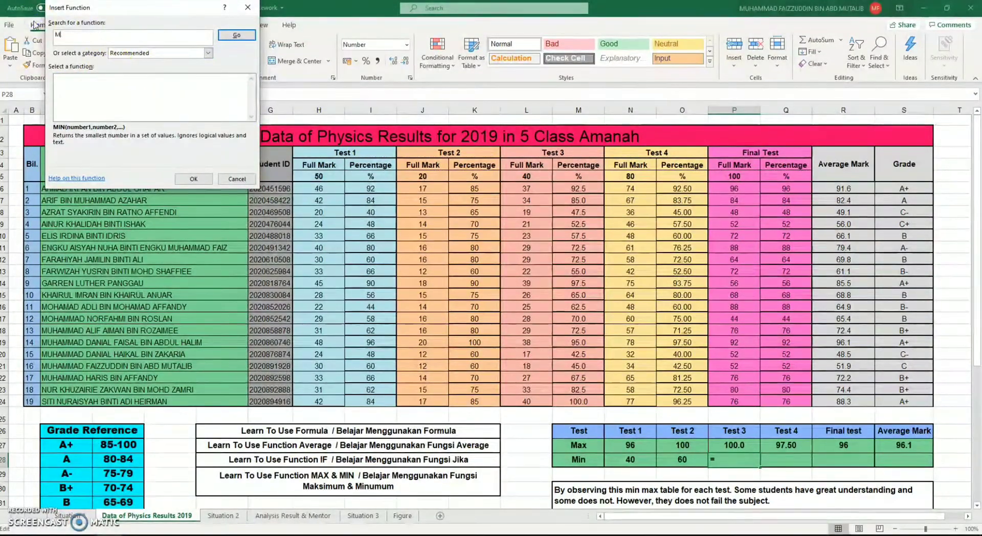
type("MIN")
key("Return")
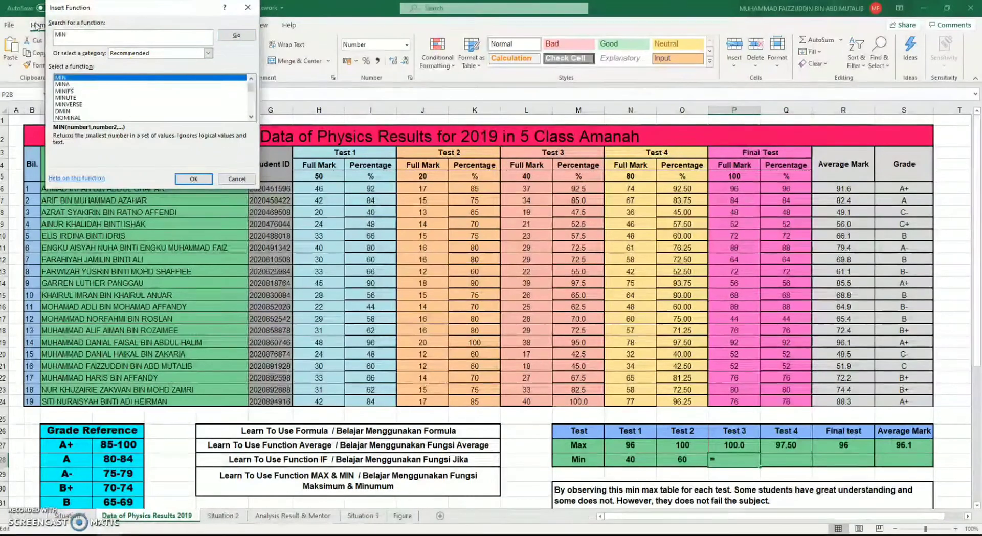
double_click(99, 78)
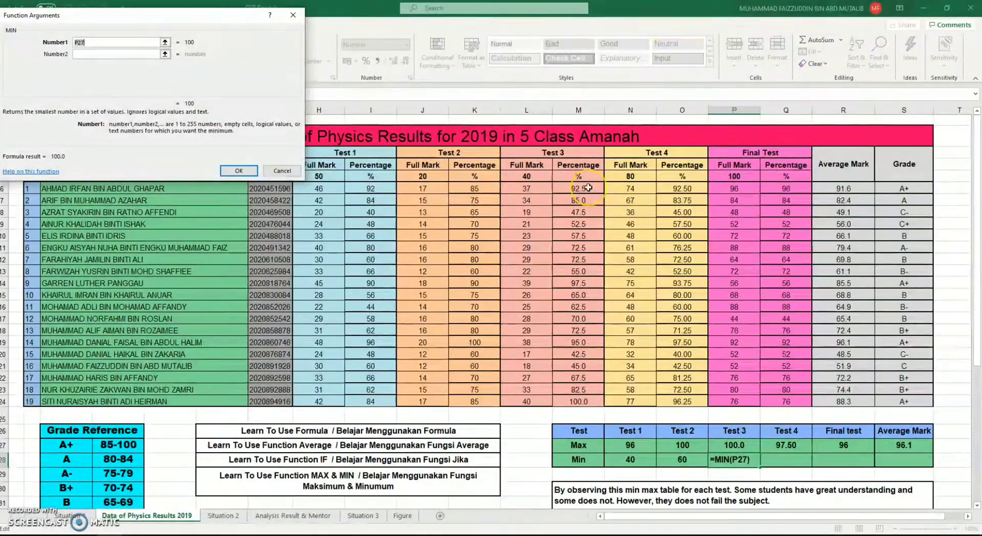
left_click_drag(588, 188, 583, 401)
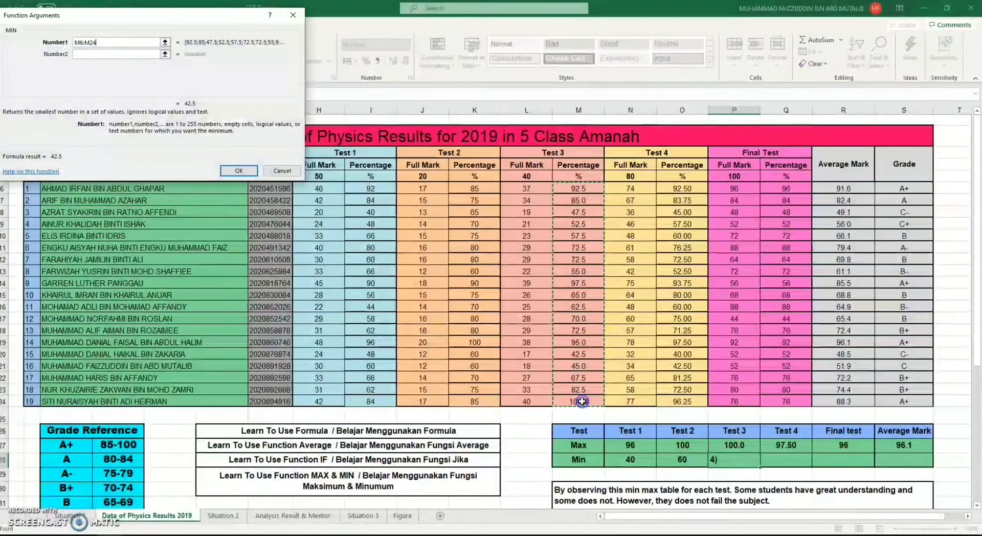
key("Return")
Calculate the lowest Test 4 percentage in Q28 with the MIN function over O6:O24
left_click(793, 463)
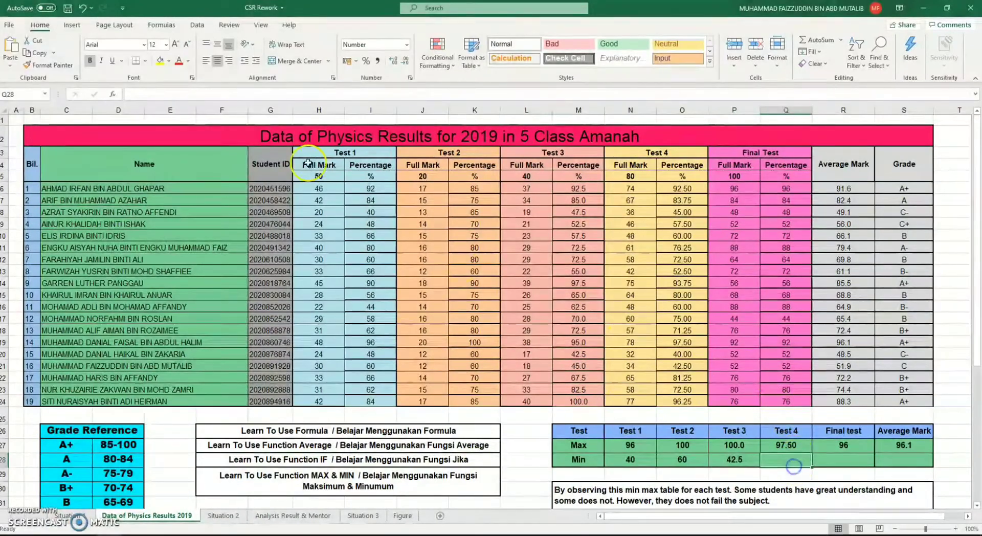
left_click(111, 94)
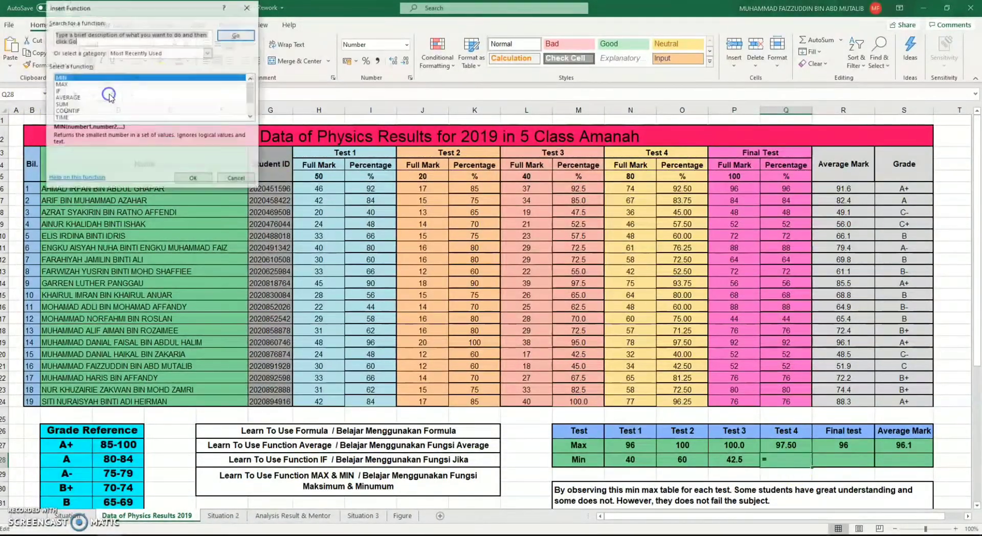
double_click(81, 77)
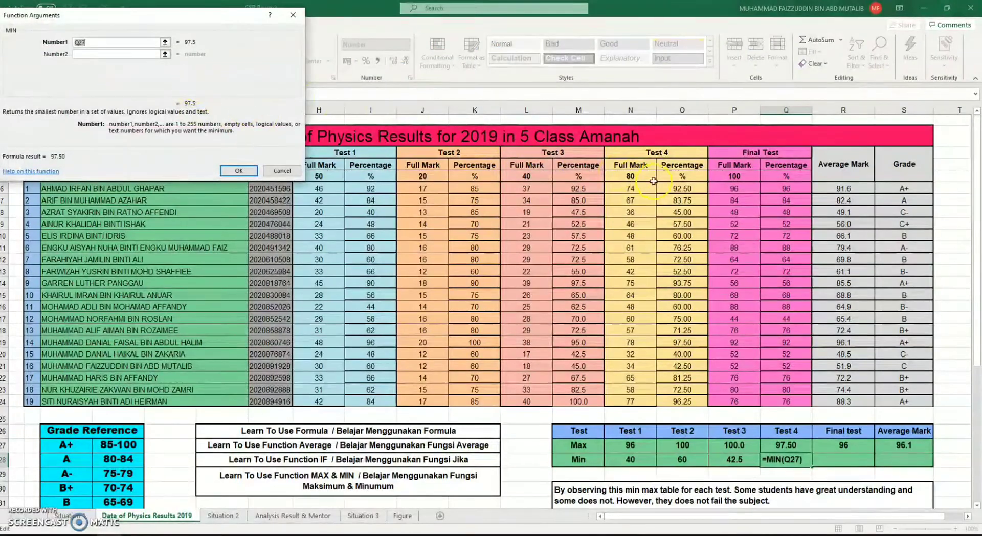
left_click_drag(685, 190, 669, 401)
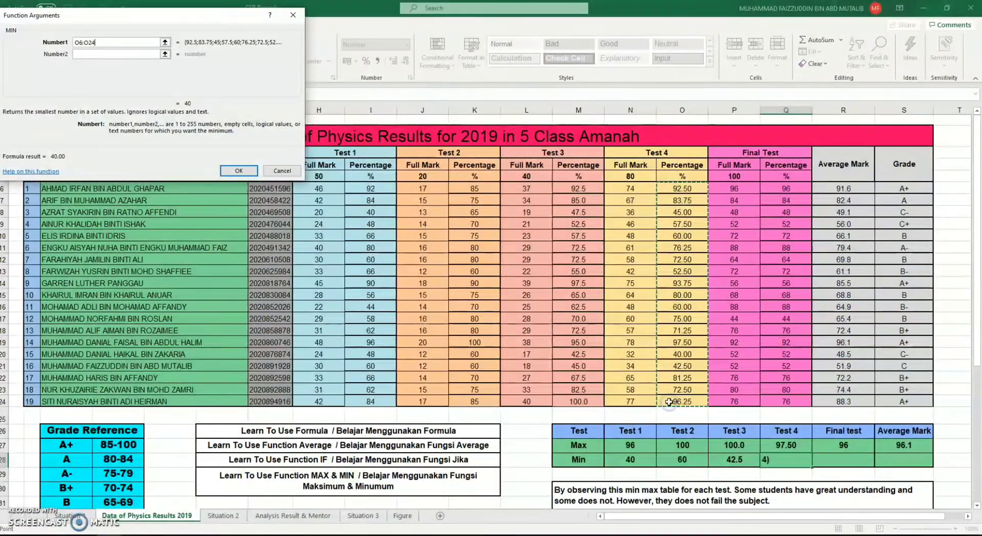
key("Return")
Calculate the lowest Final Test percentage in R28 with the MIN function over Q6:Q24
key("Right")
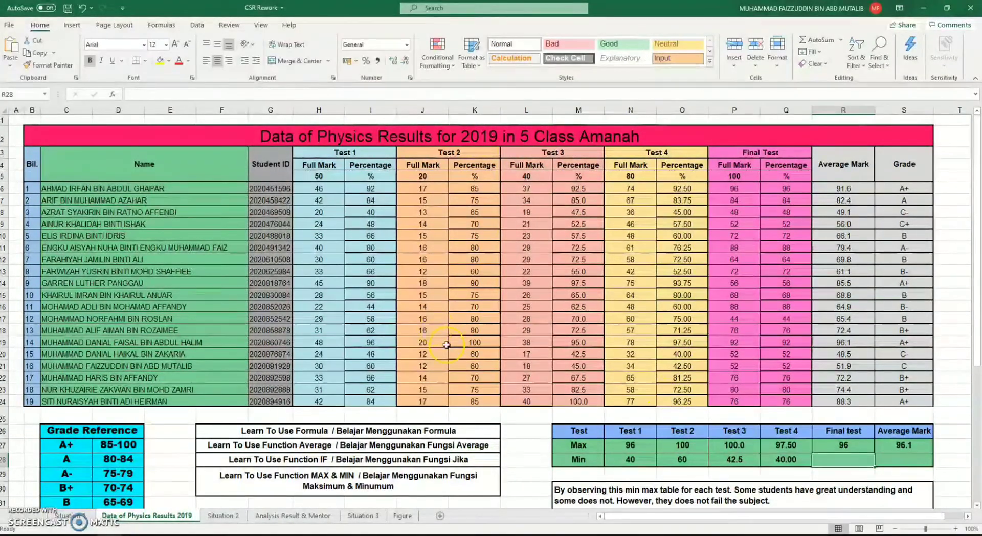
left_click(112, 95)
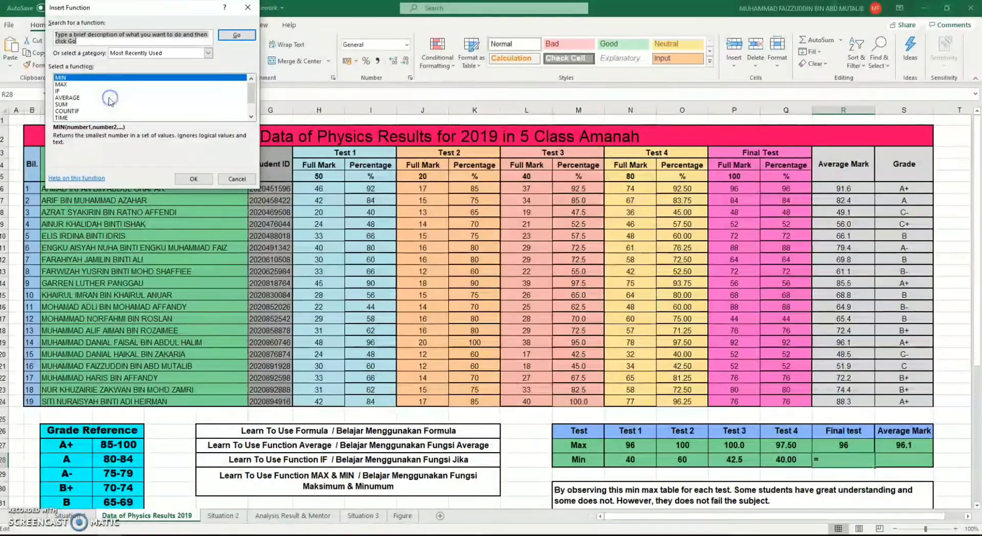
double_click(100, 83)
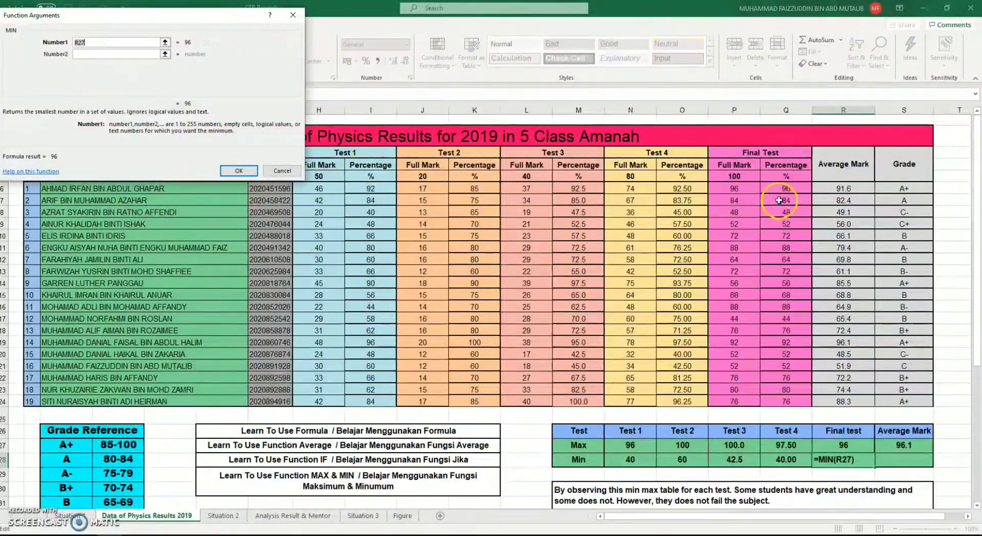
left_click_drag(786, 187, 793, 401)
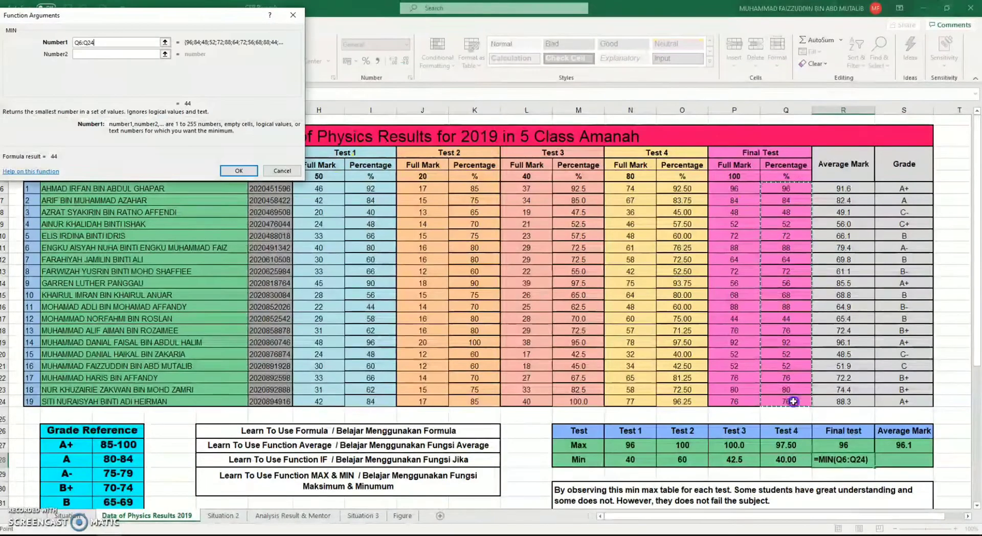
key("Return")
Calculate the lowest average mark in S28 with the MIN function over R6:R24
left_click(905, 460)
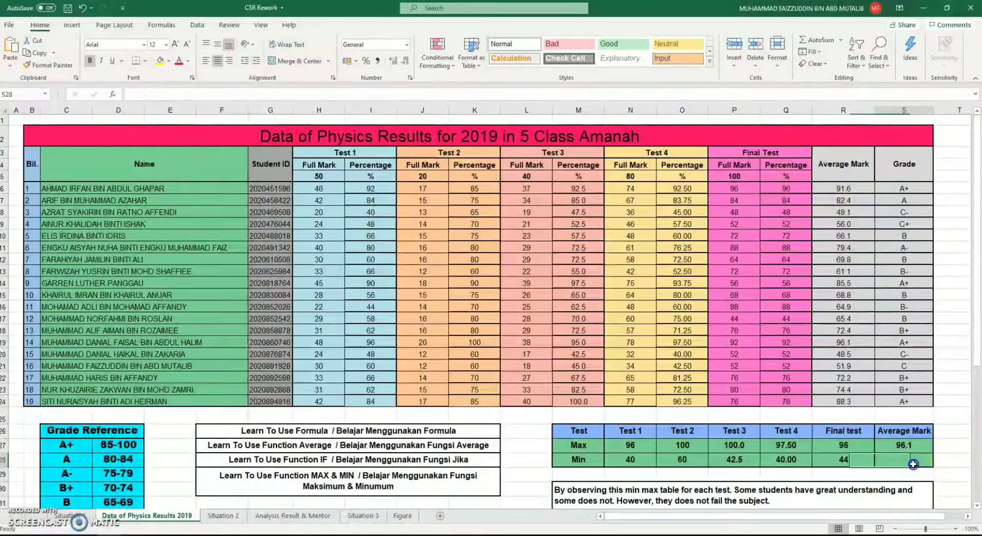
left_click(112, 94)
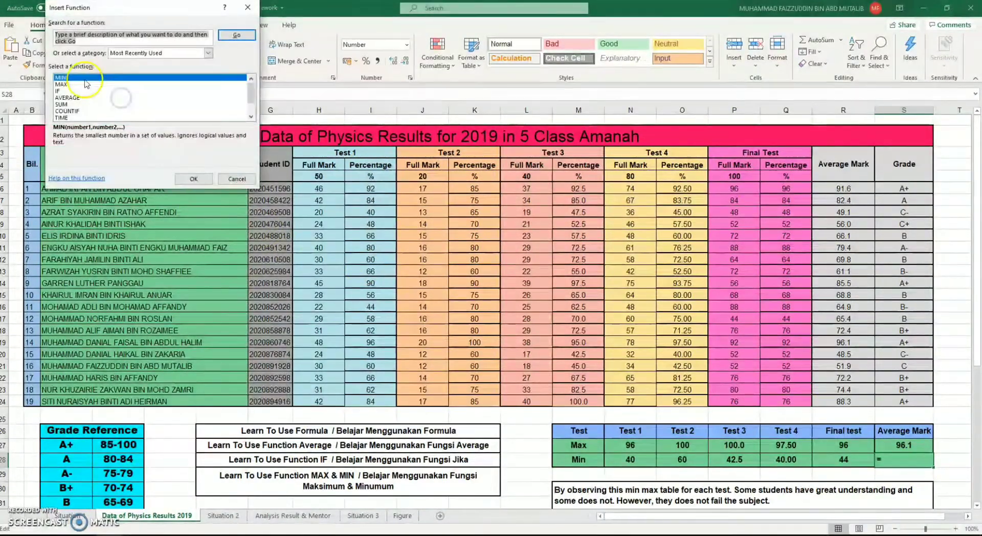
double_click(85, 82)
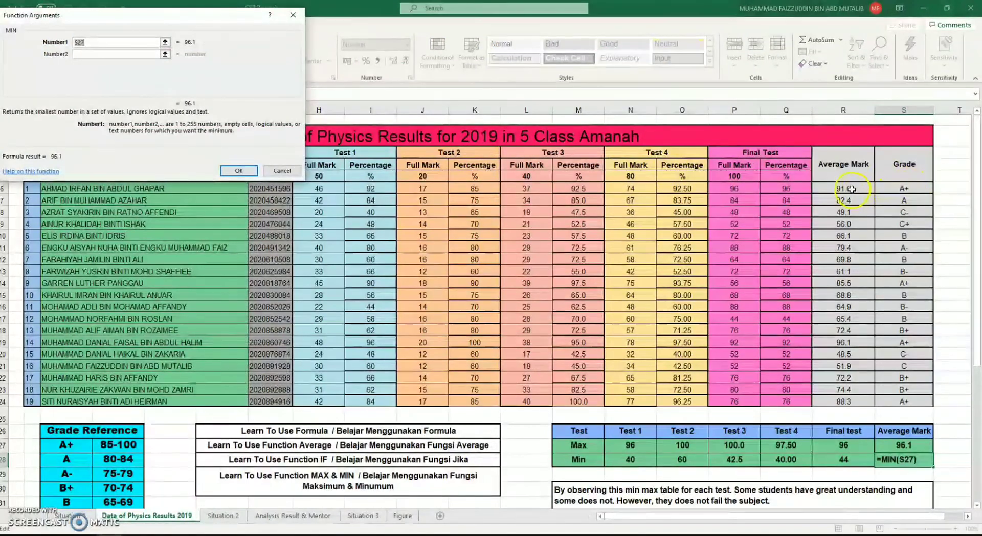
left_click_drag(852, 190, 852, 401)
key("Return")
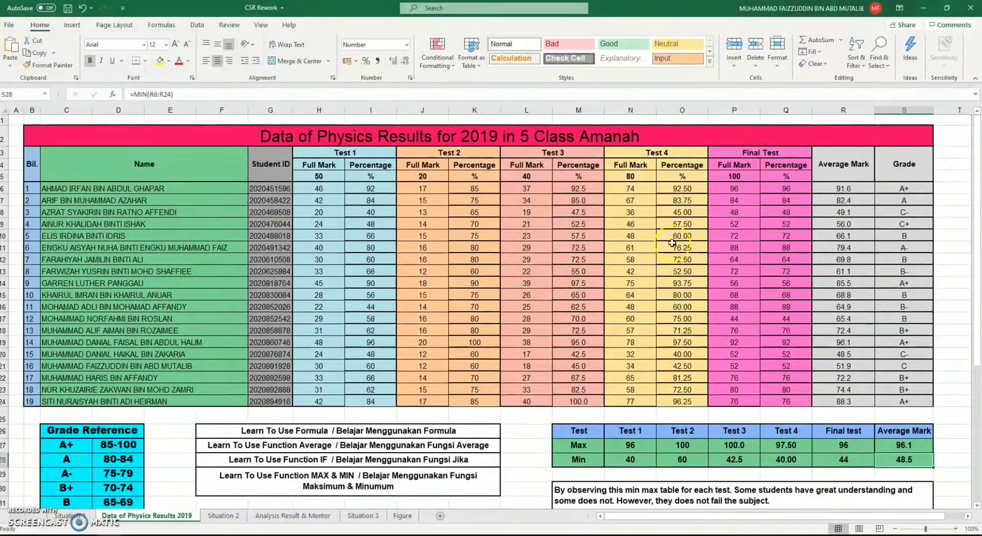
Review the completed Max/Min table and the conclusion note in M30 below it
left_click(514, 445)
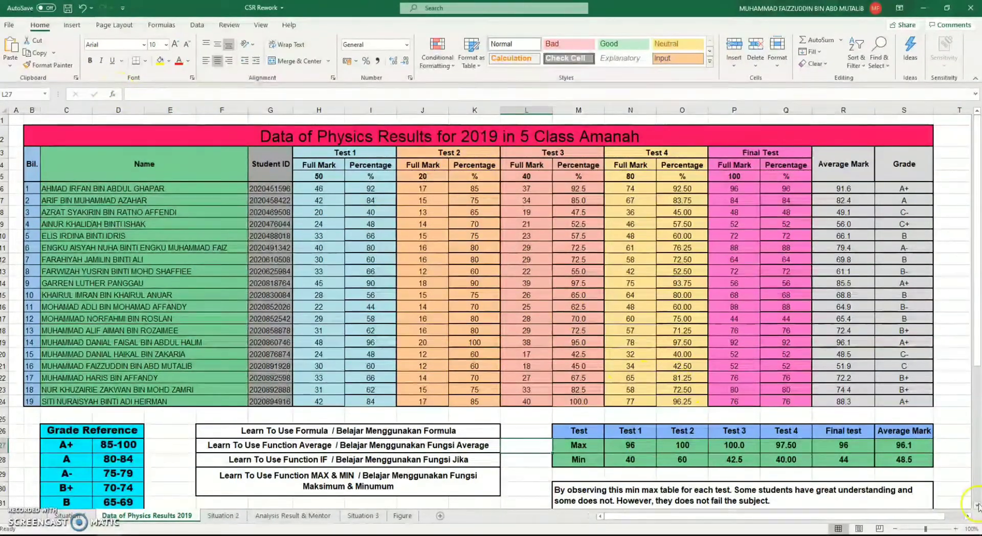
scroll(665, 404, "down", 2)
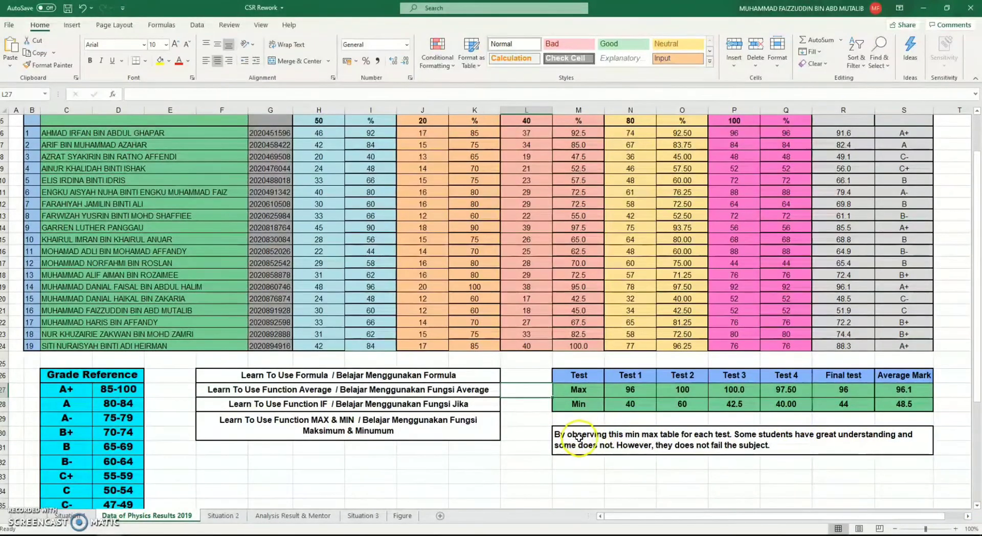
left_click(627, 434)
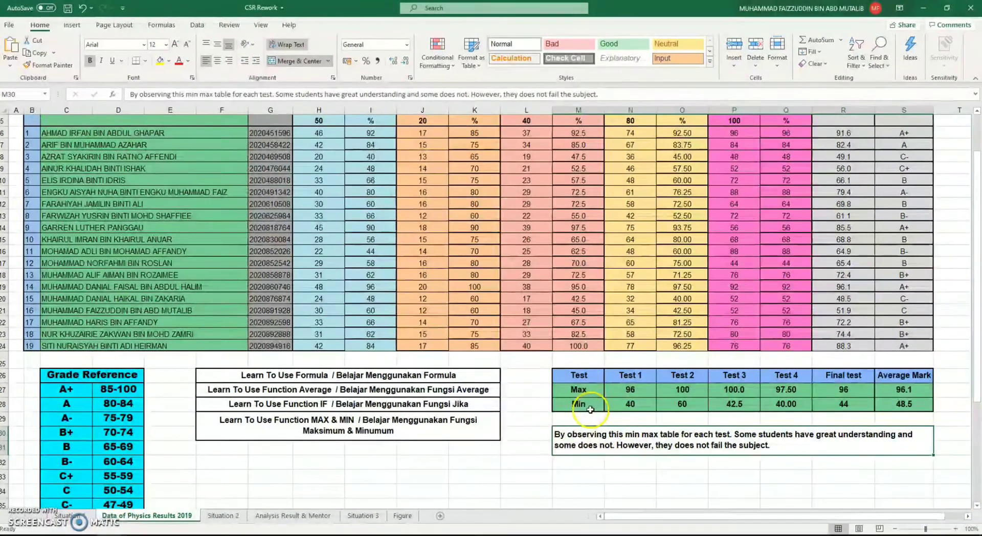
scroll(658, 430, "up", 2)
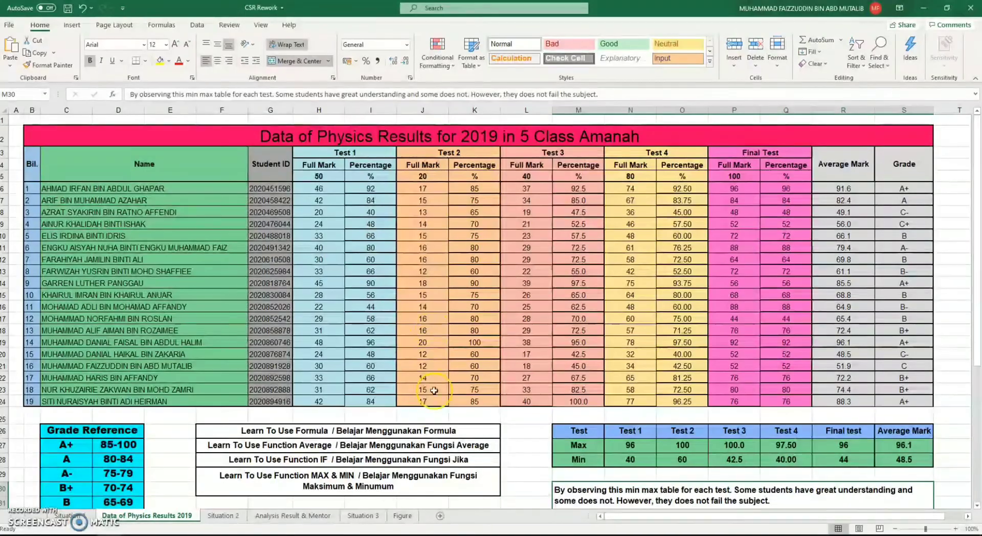
scroll(404, 432, "down", 2)
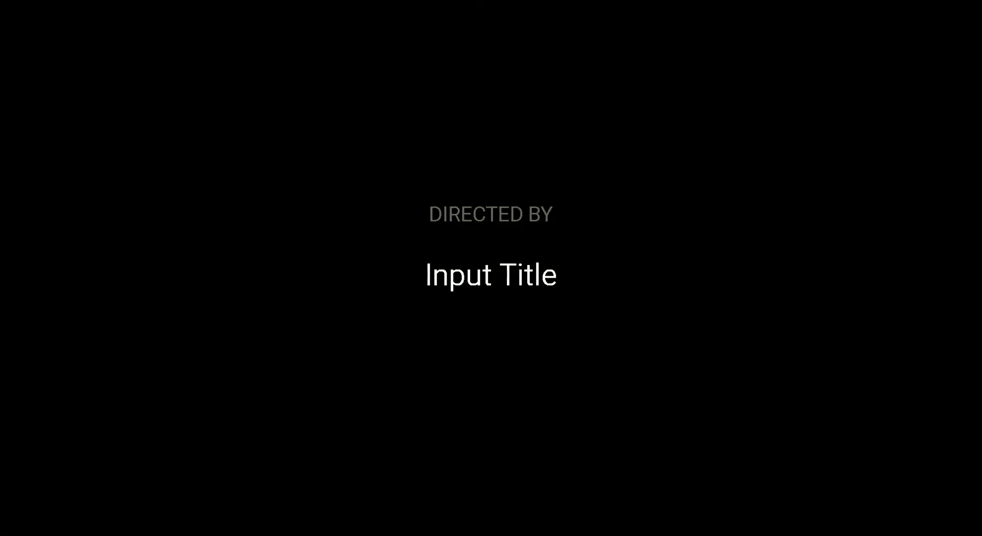